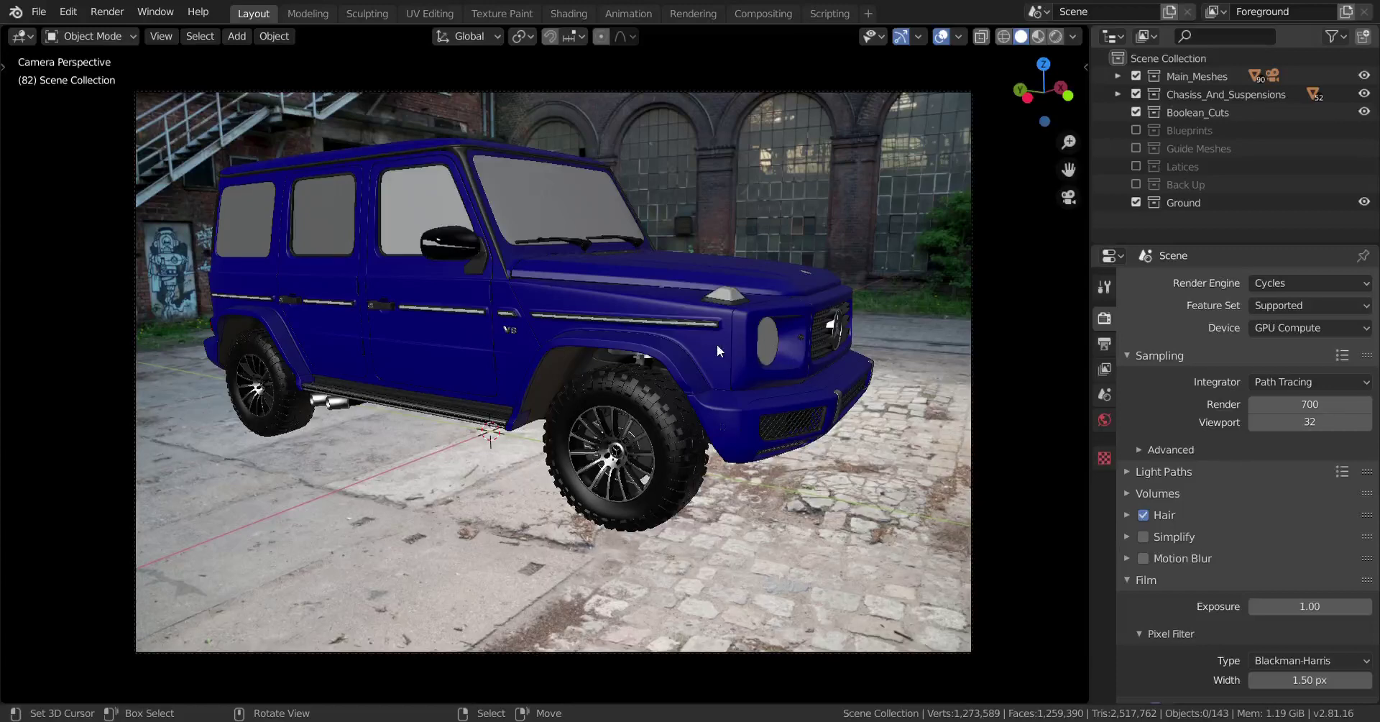
Step: Orbit around the SUV, then return to looking through the scene camera
middle_drag(695, 343, 635, 347)
key(KP_0)
scroll(657, 324, down, 1)
scroll(657, 324, up, 2)
scroll(657, 324, down, 2)
scroll(659, 215, up, 1)
Step: Select the scene camera to review its Background Images, then show the World's 061 HDRI setup
click(971, 174)
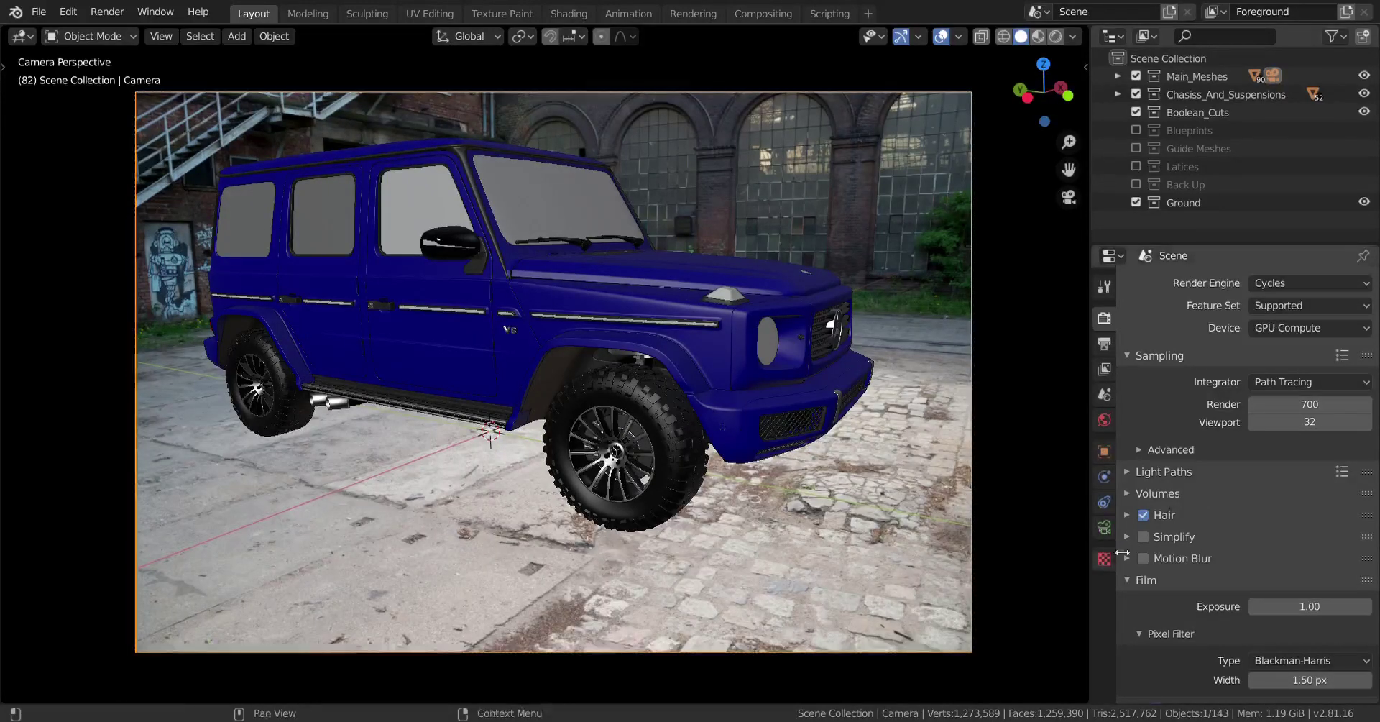
click(1107, 527)
scroll(1252, 575, down, 4)
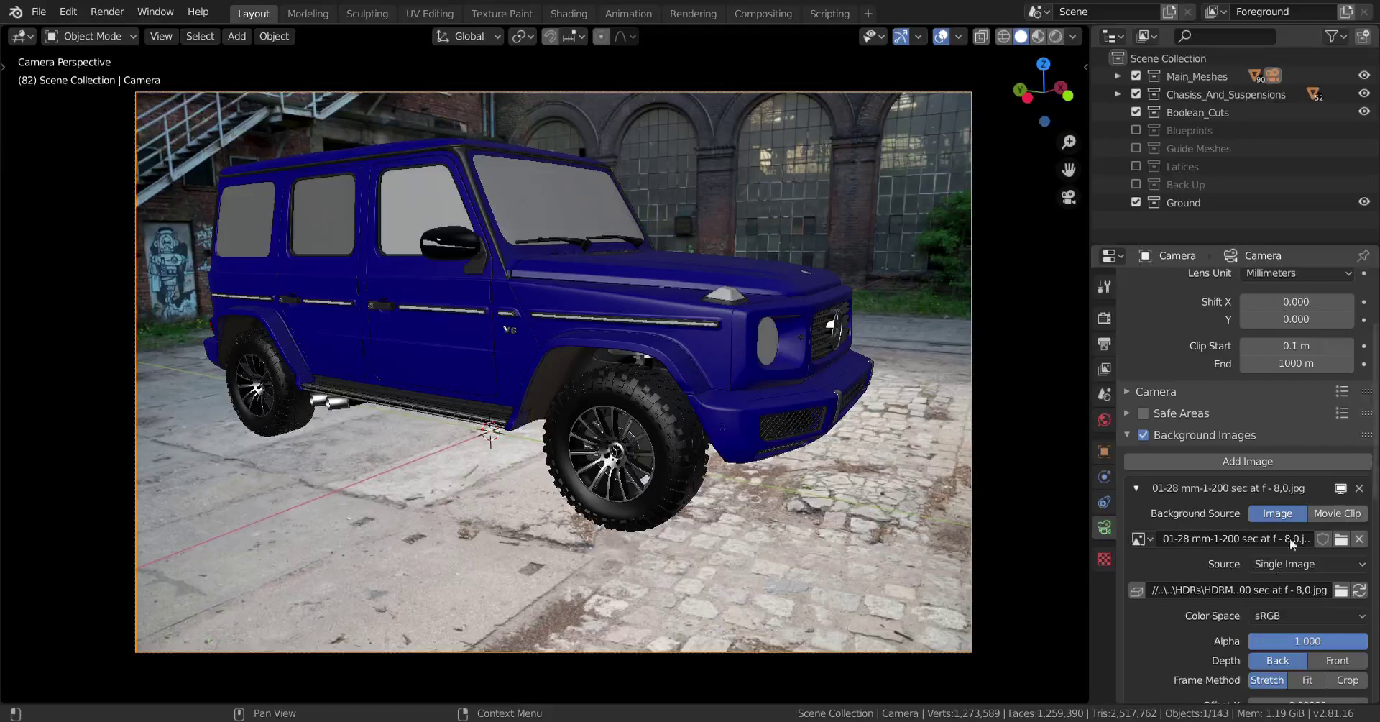
scroll(1288, 575, down, 3)
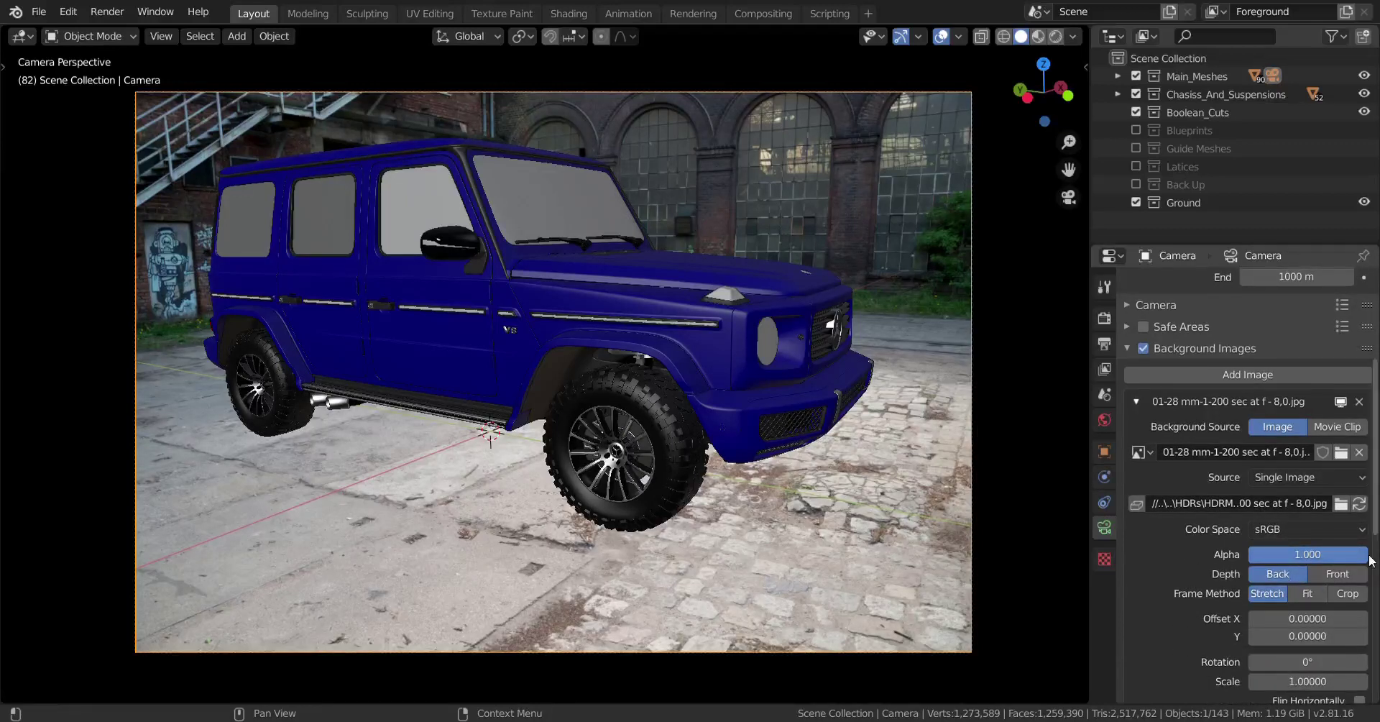
click(1104, 420)
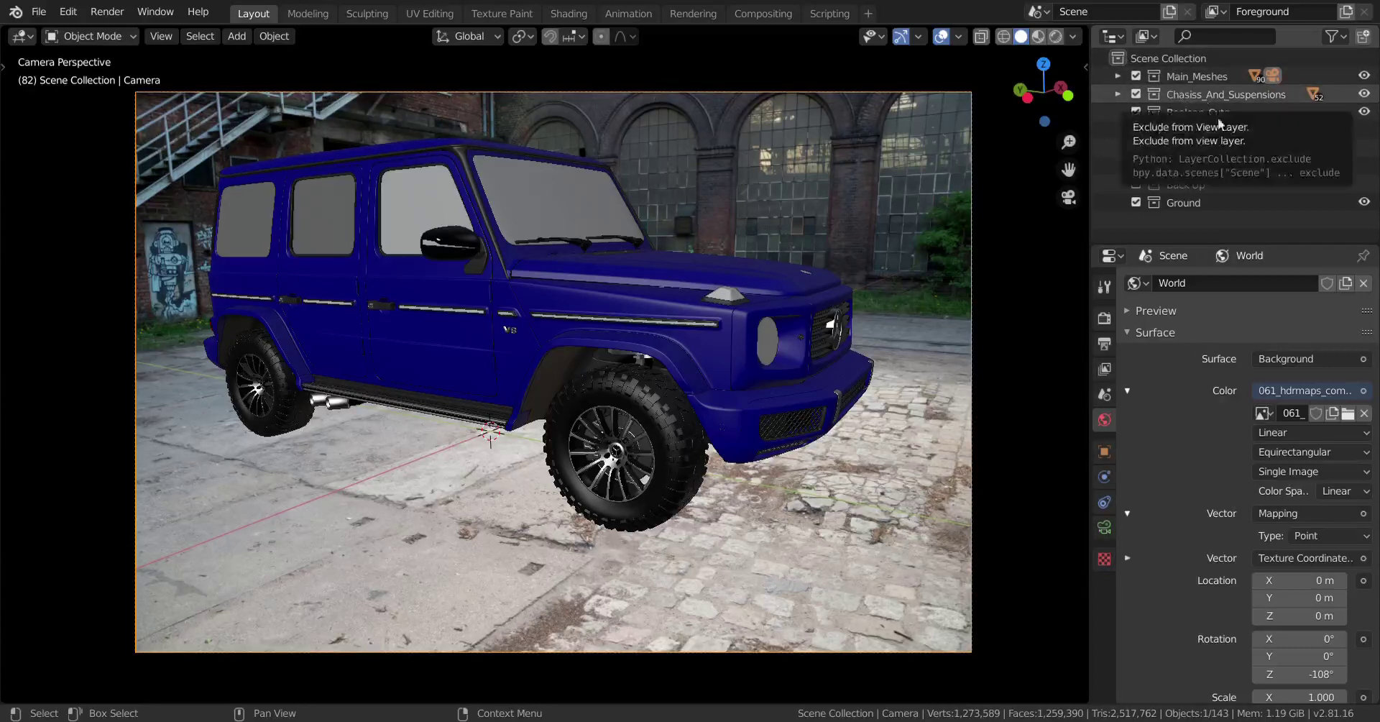
Step: Add a flat, enlarged plane with cleared rotation into the Ground collection
click(1195, 204)
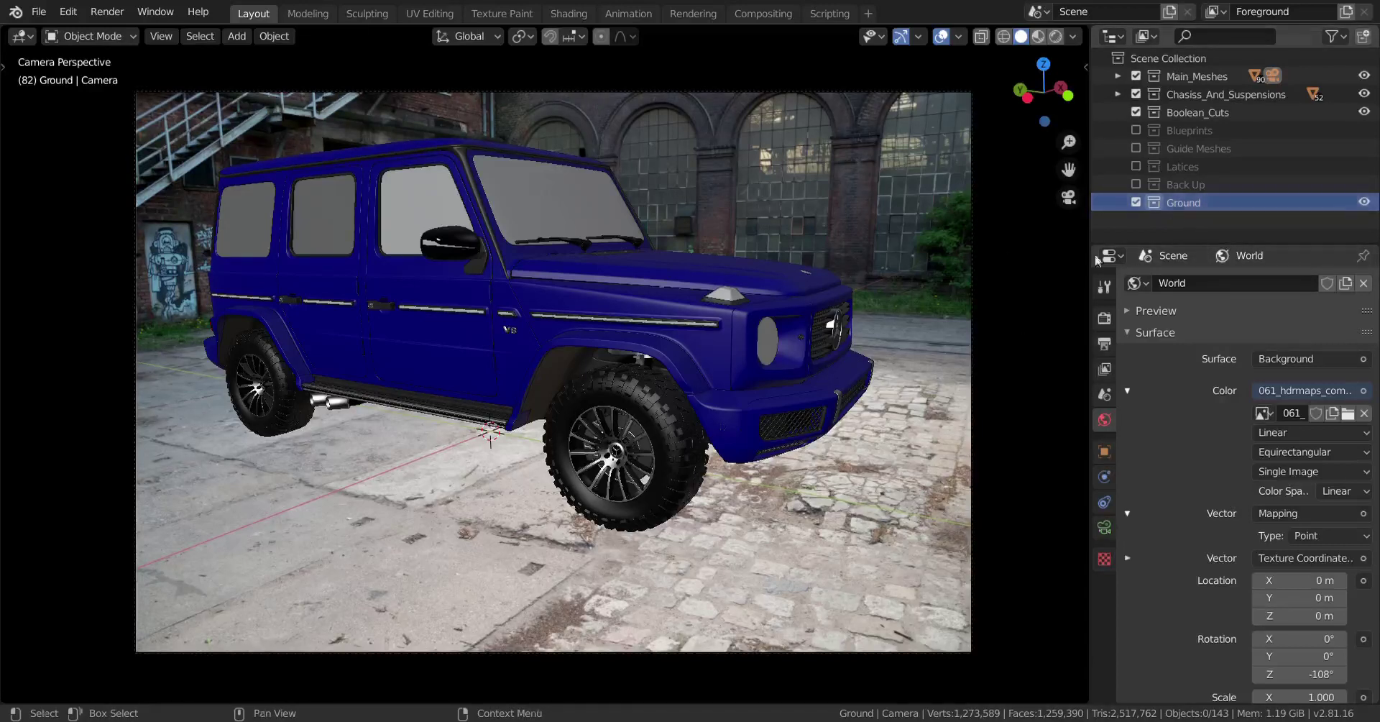
key(shift+a)
mouse_move(546, 378)
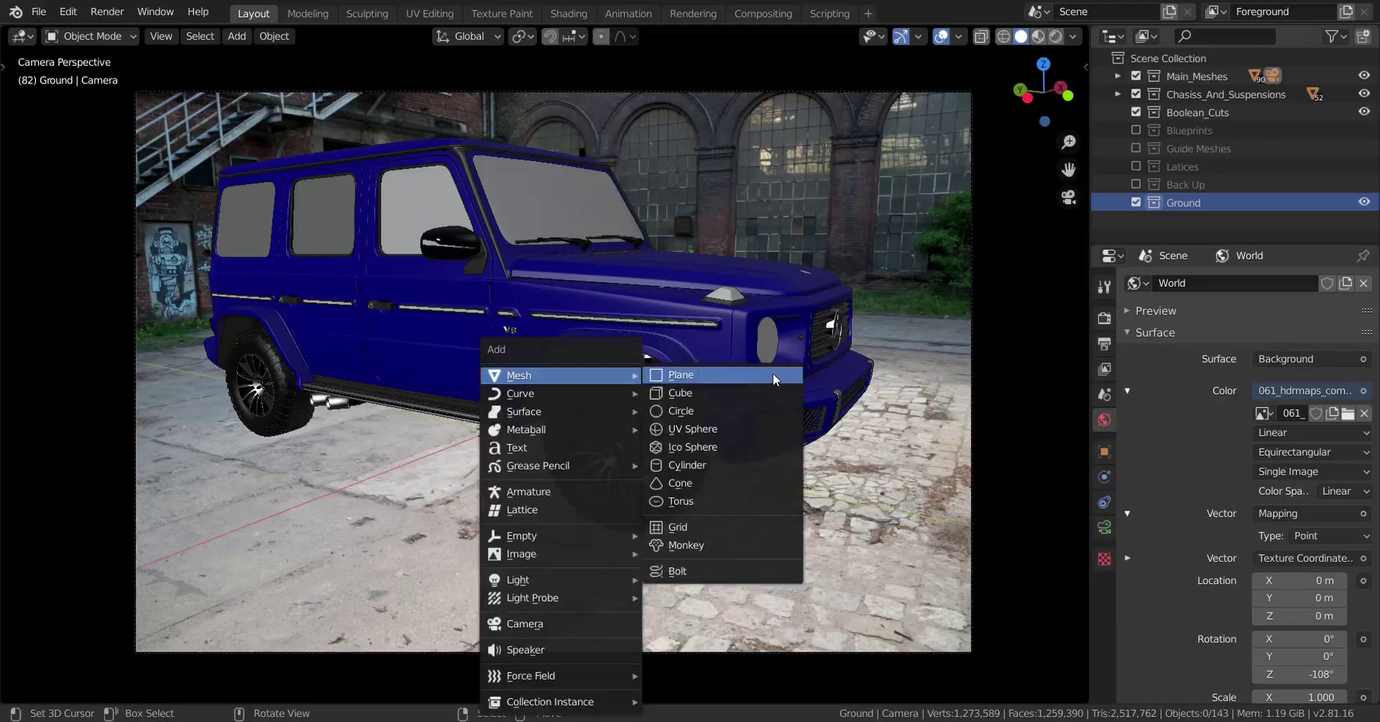
click(690, 376)
key(alt+r)
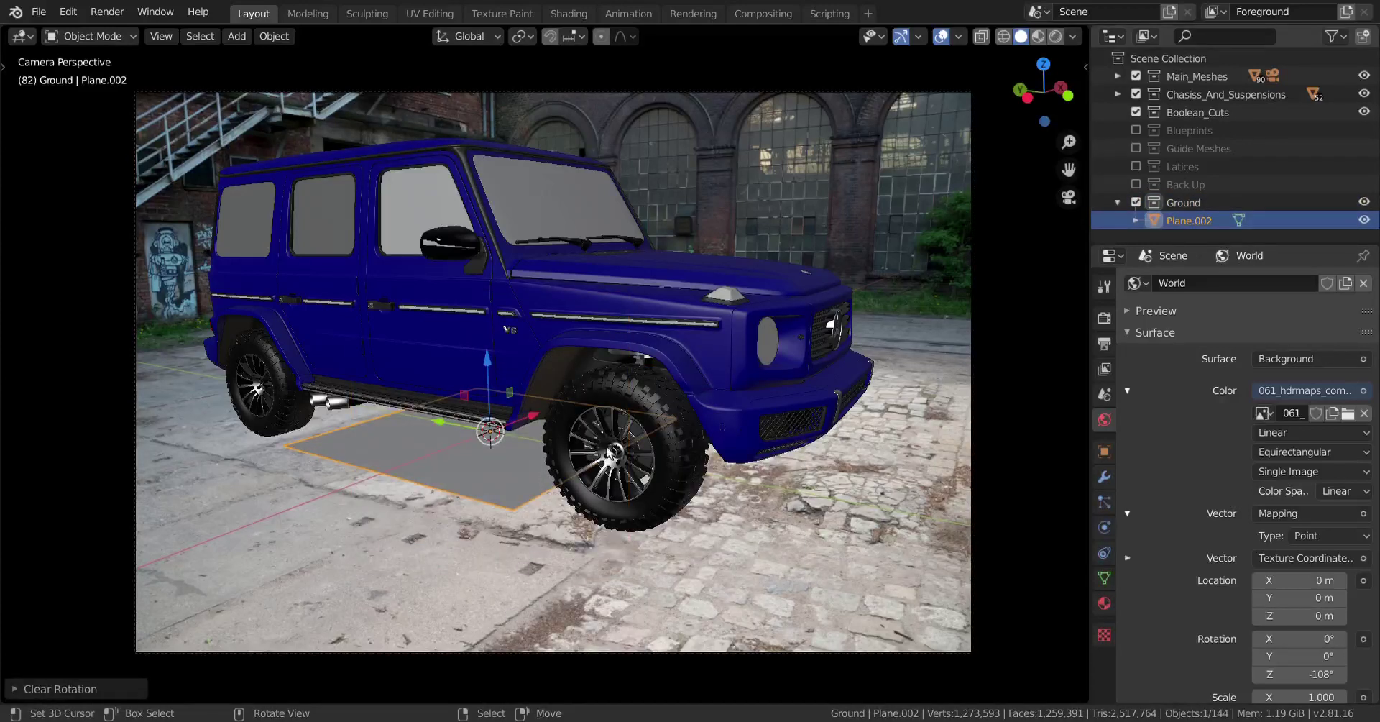
key(s)
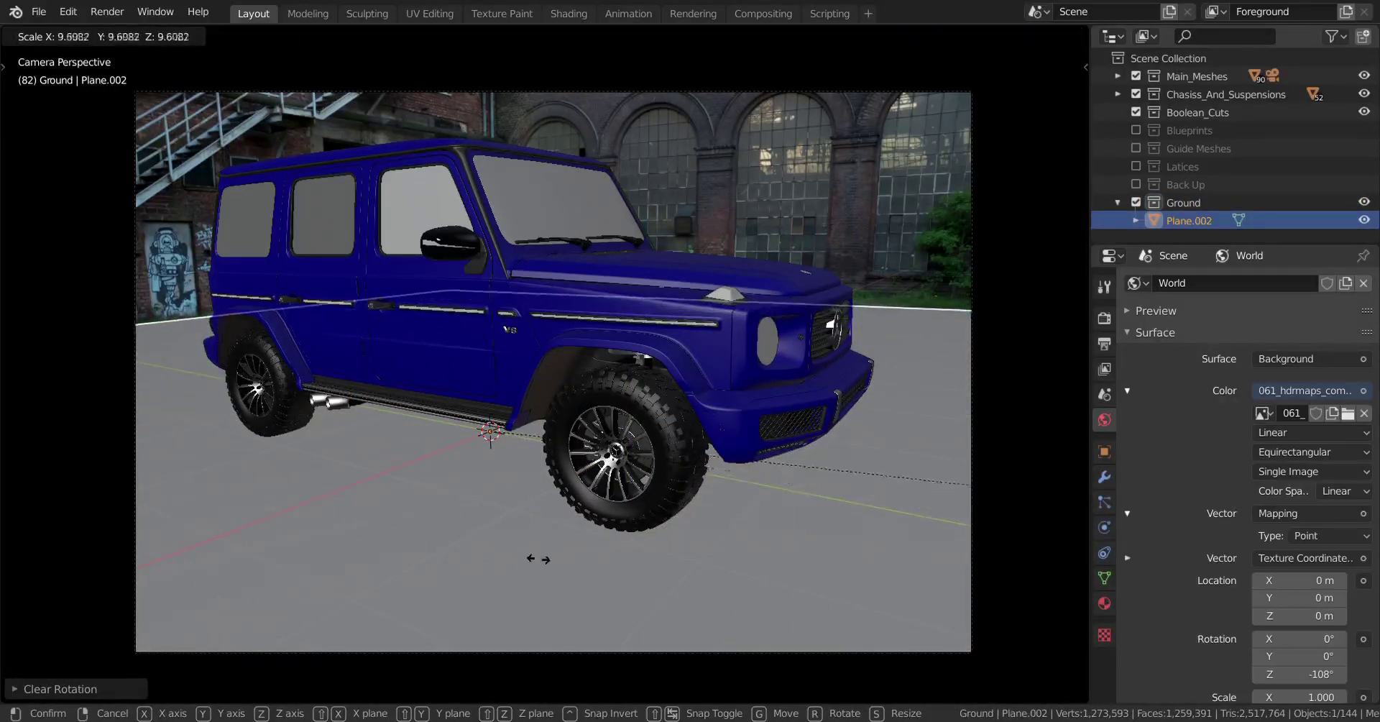
click(608, 550)
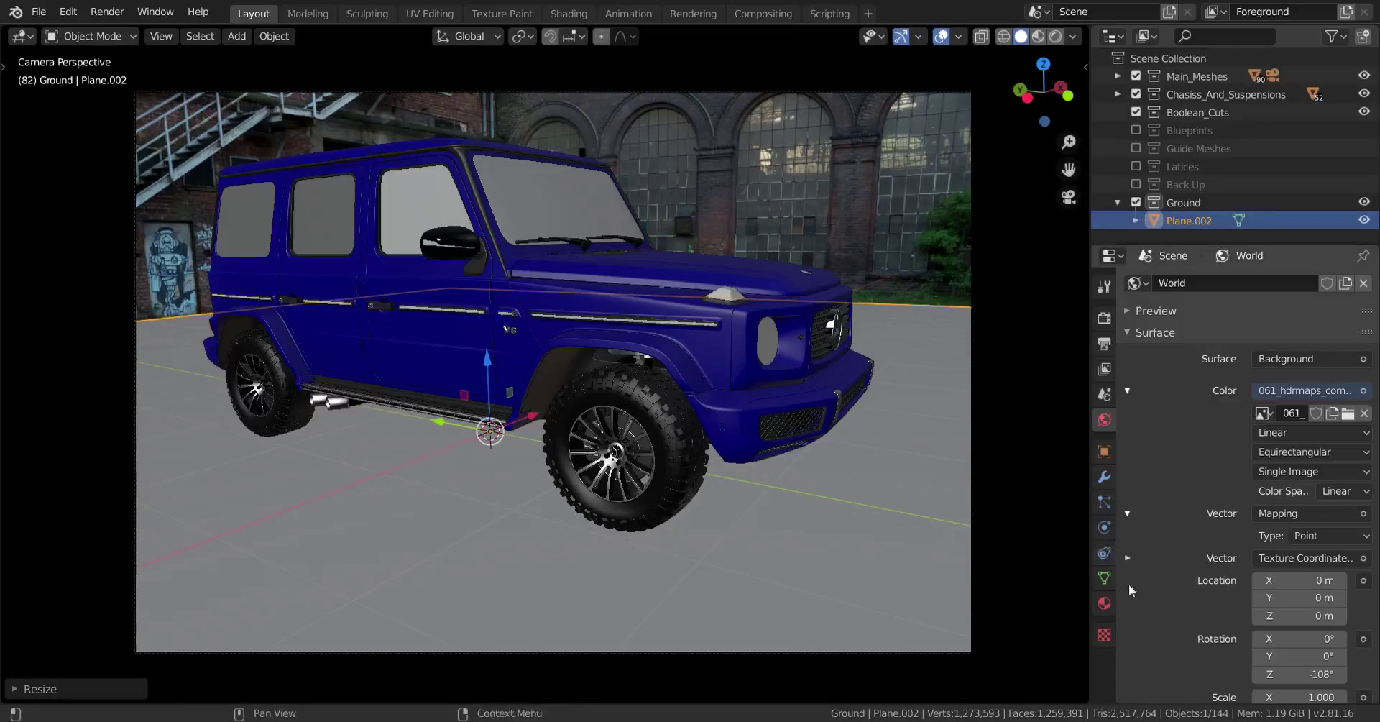
Step: Give the plane a new material with a black base colour
click(1105, 603)
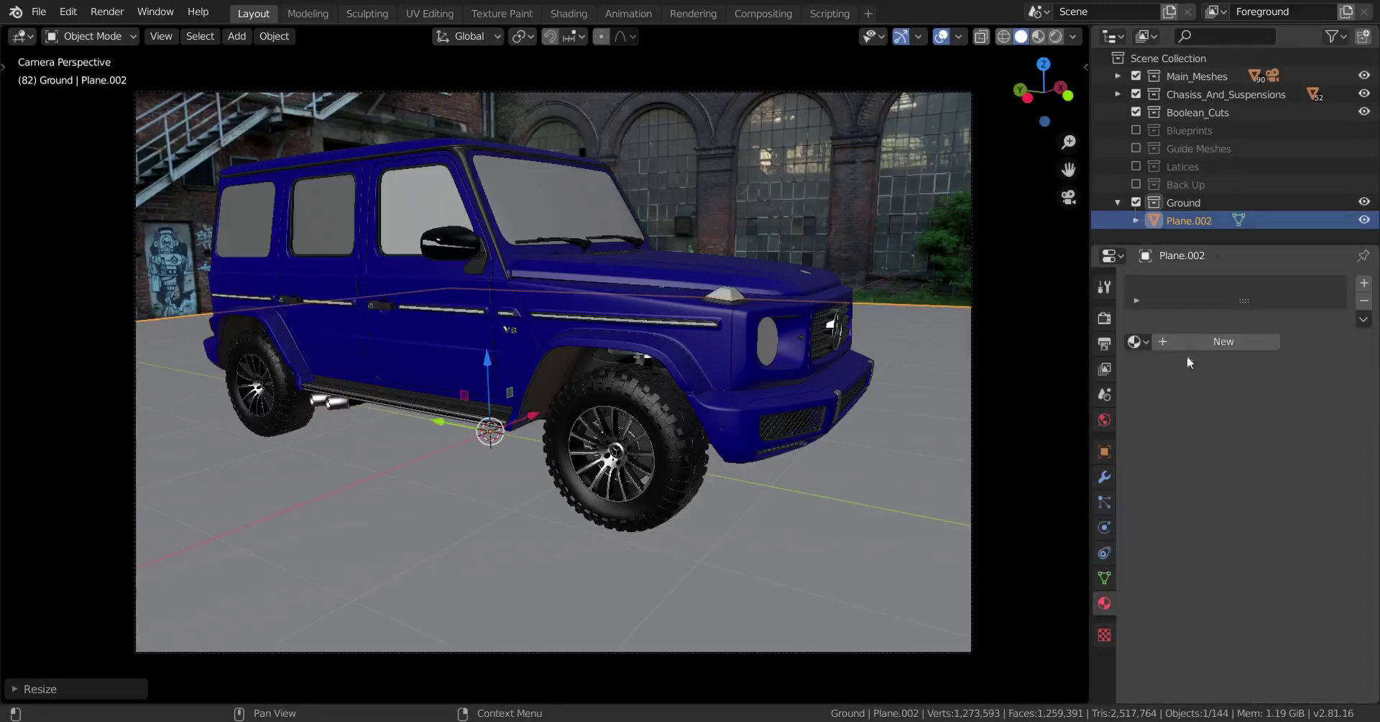
click(1222, 341)
scroll(1280, 530, down, 5)
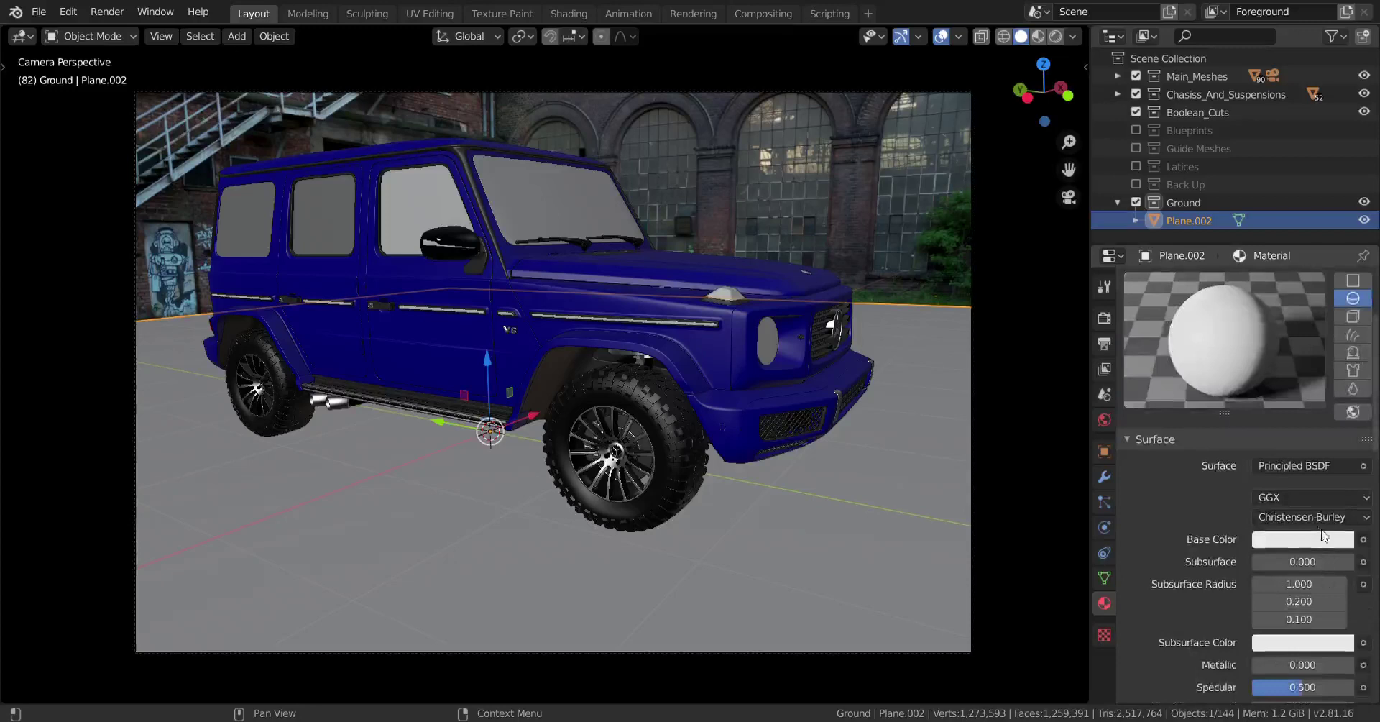
click(1319, 539)
drag(1339, 393, 1340, 414)
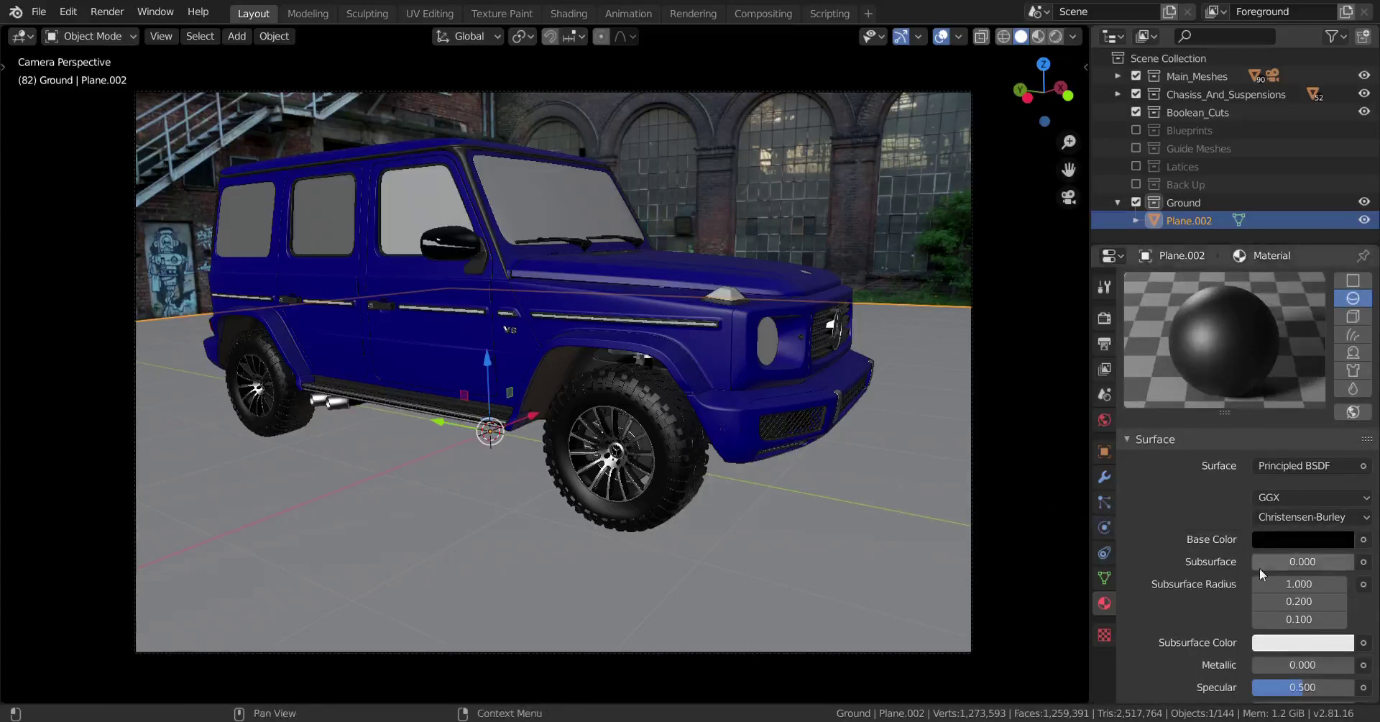
scroll(1261, 568, down, 6)
scroll(1261, 568, down, 5)
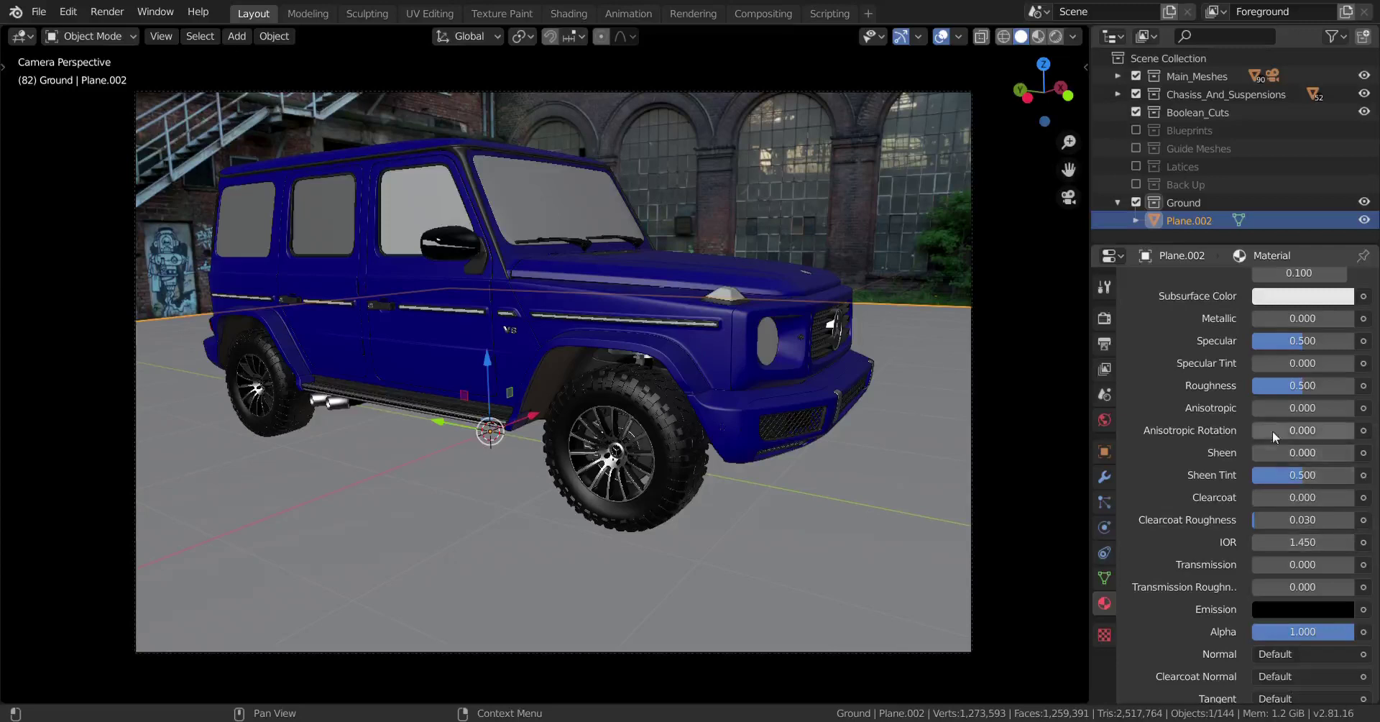
scroll(1286, 392, up, 12)
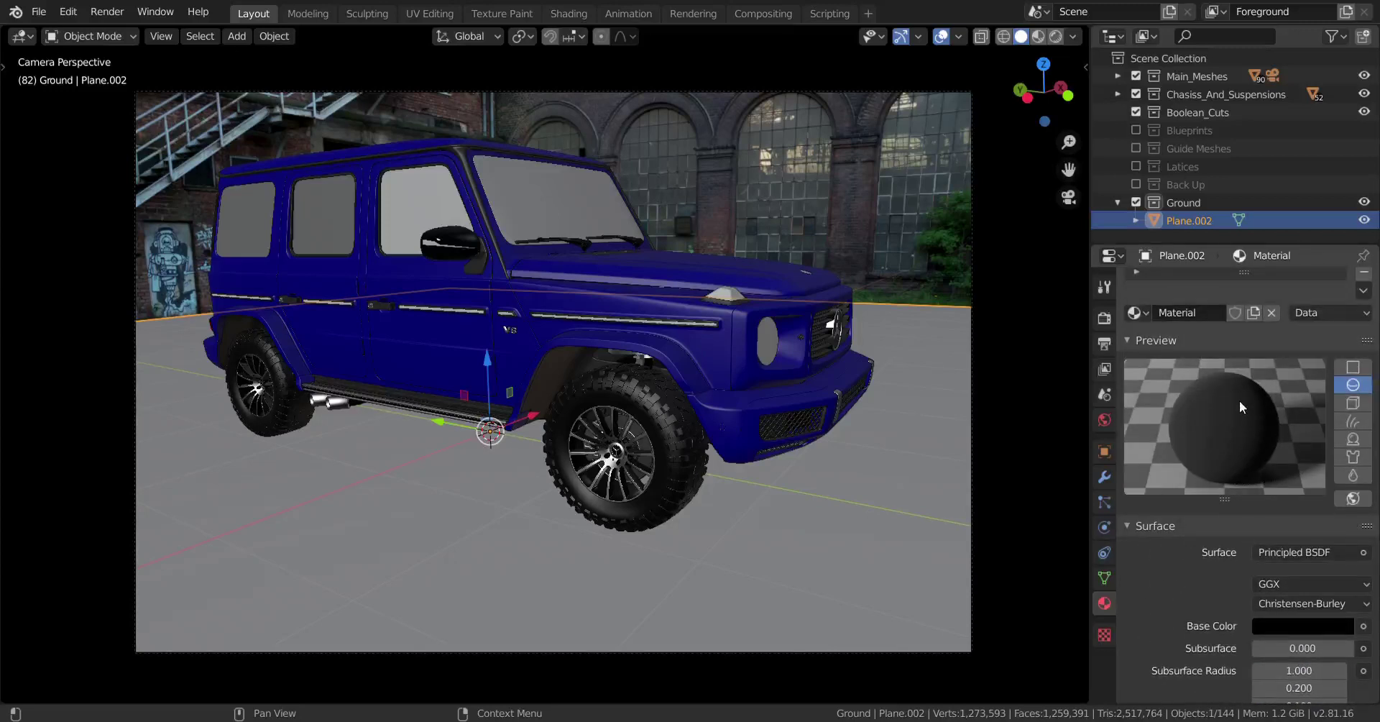
click(1104, 317)
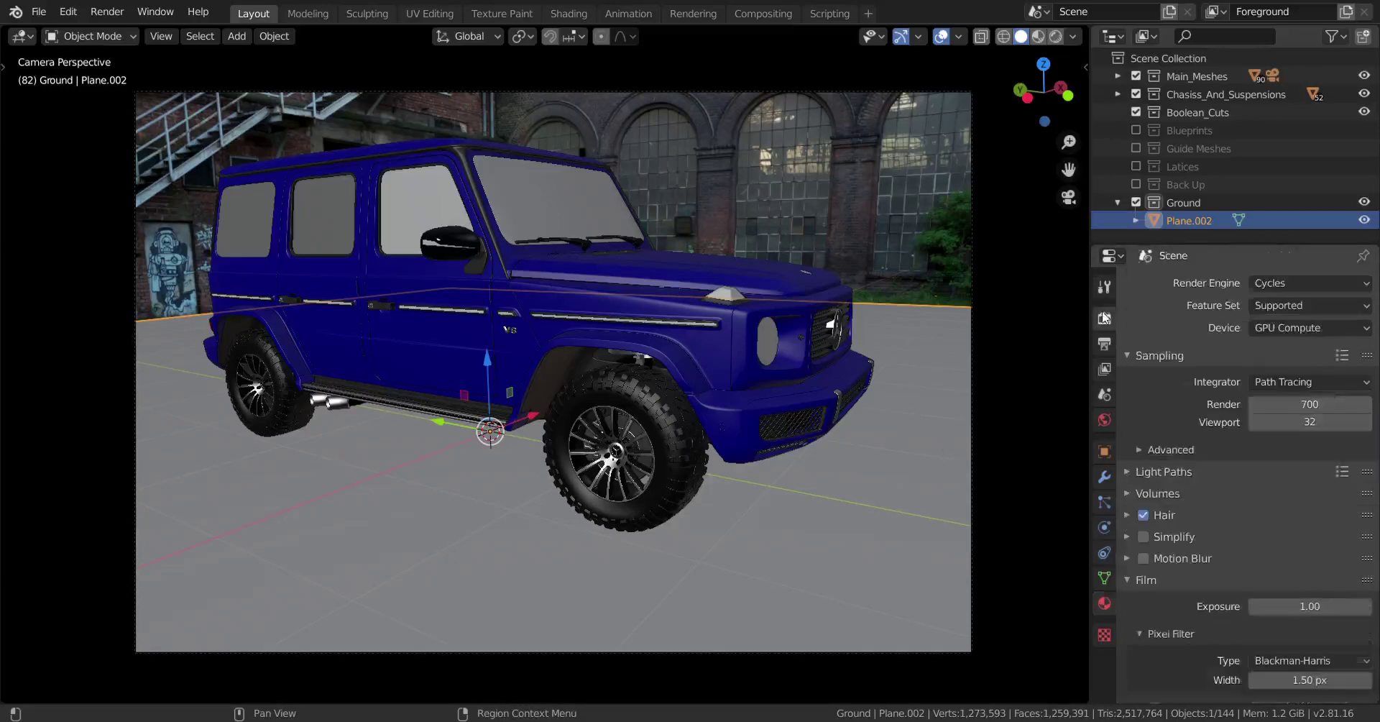
click(1308, 285)
click(1279, 309)
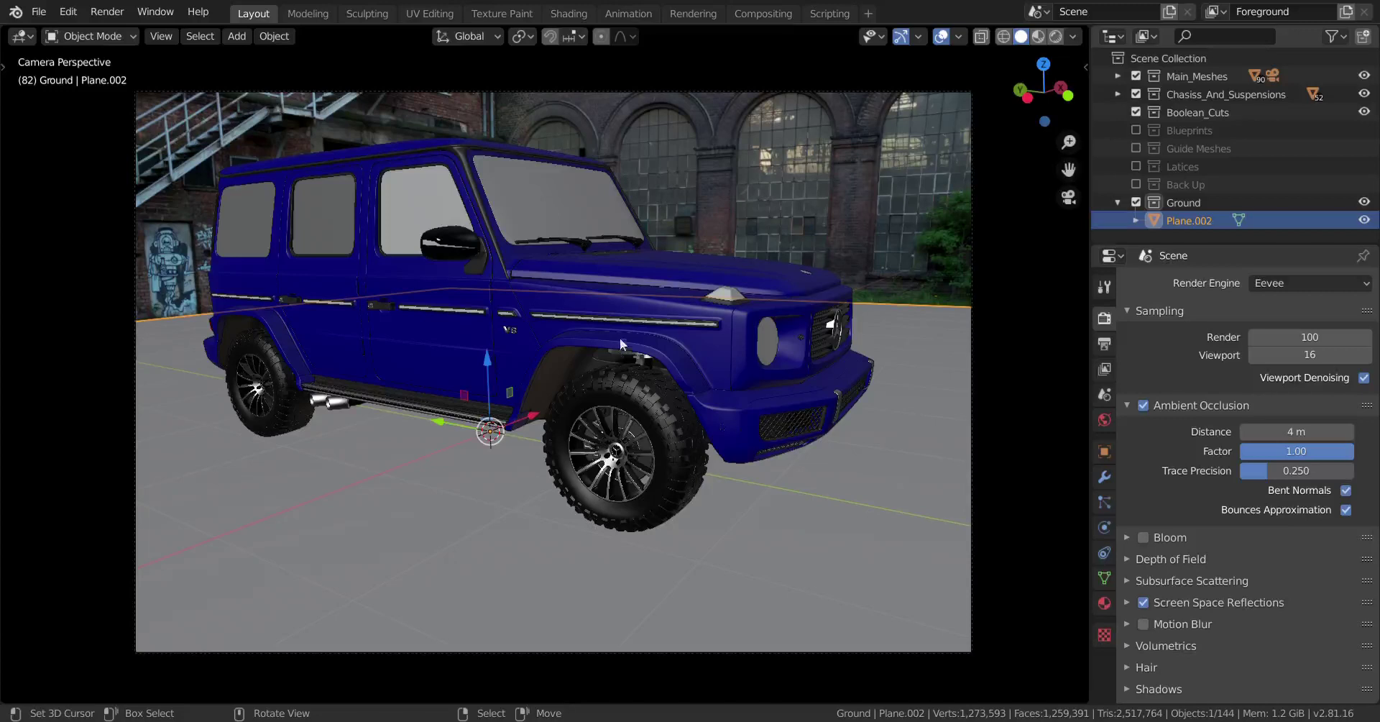
key(z)
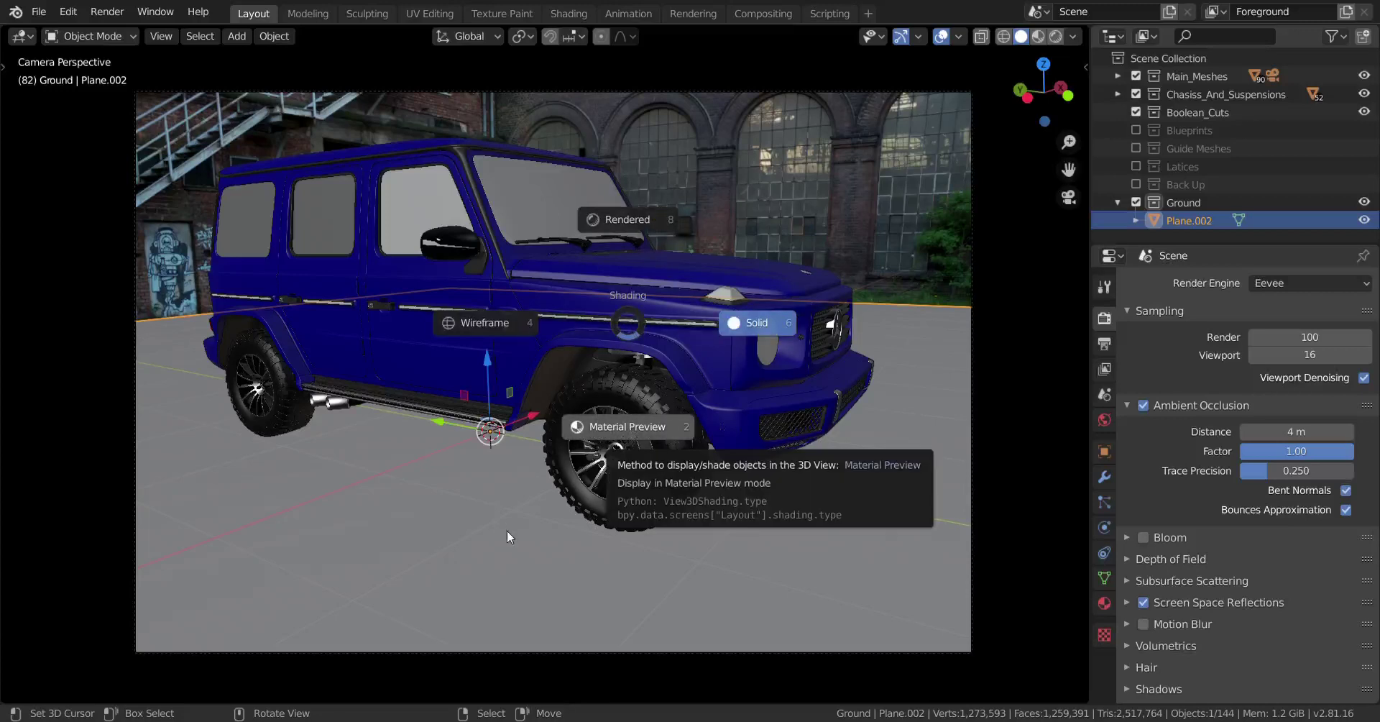
click(507, 530)
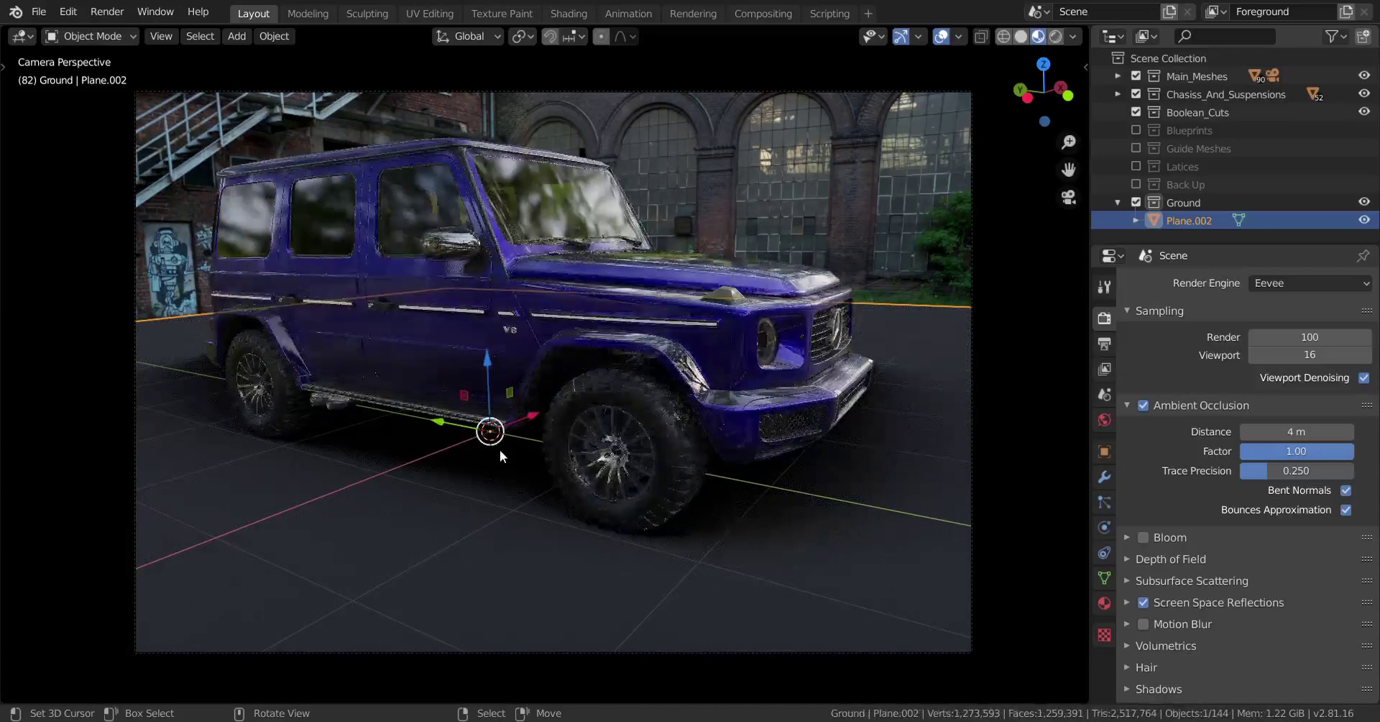
click(554, 214)
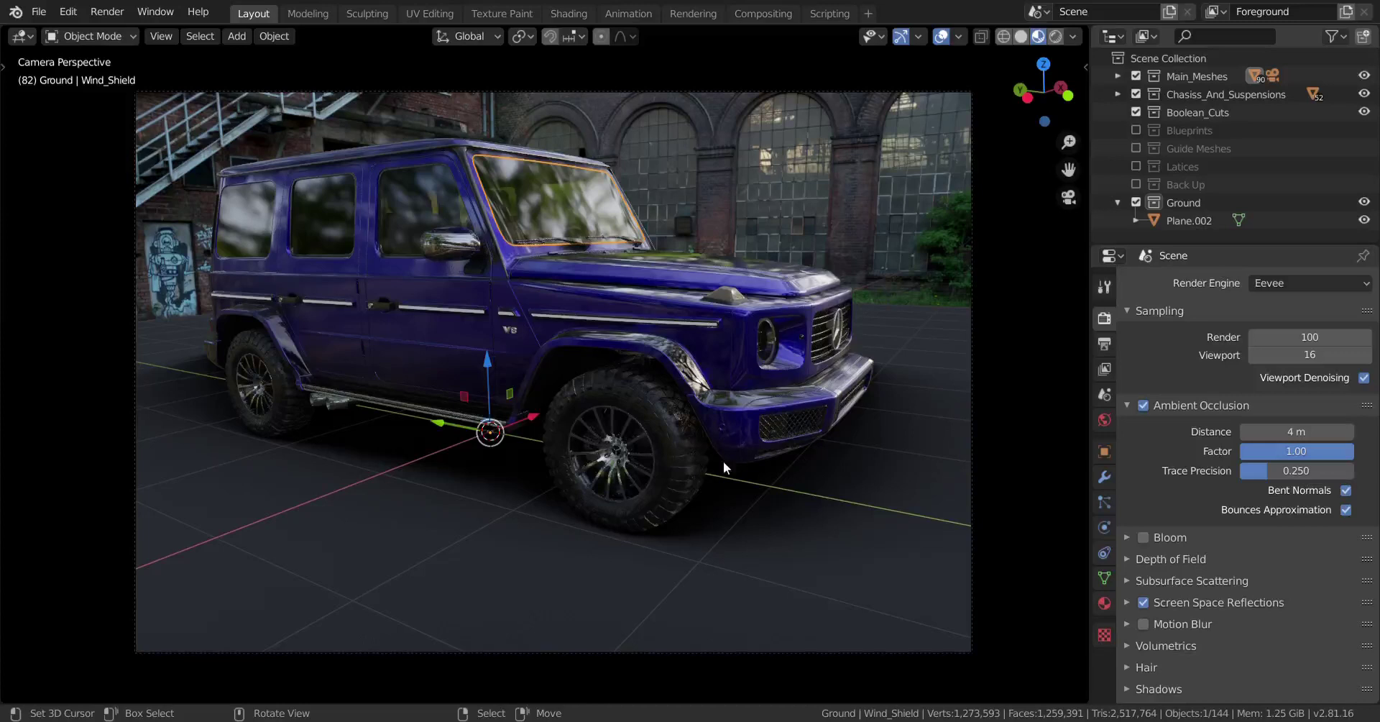
key(a)
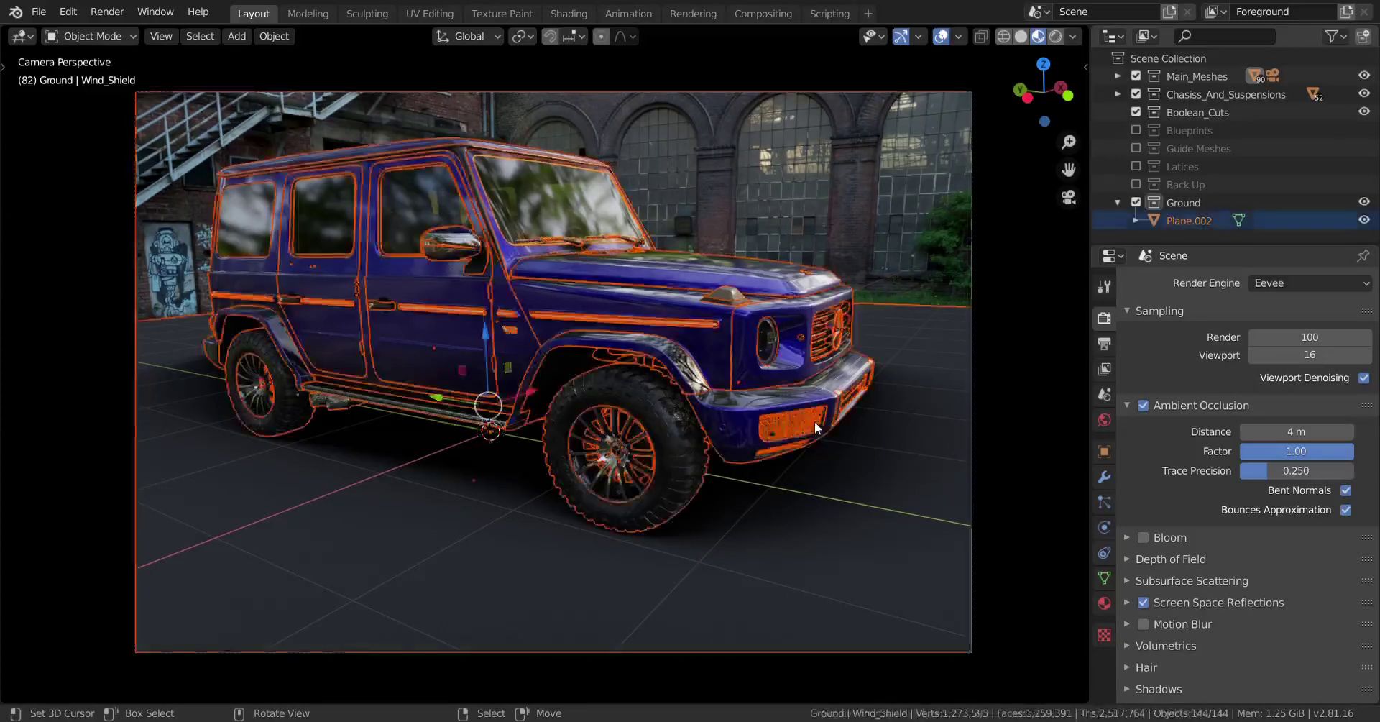
key(alt+a)
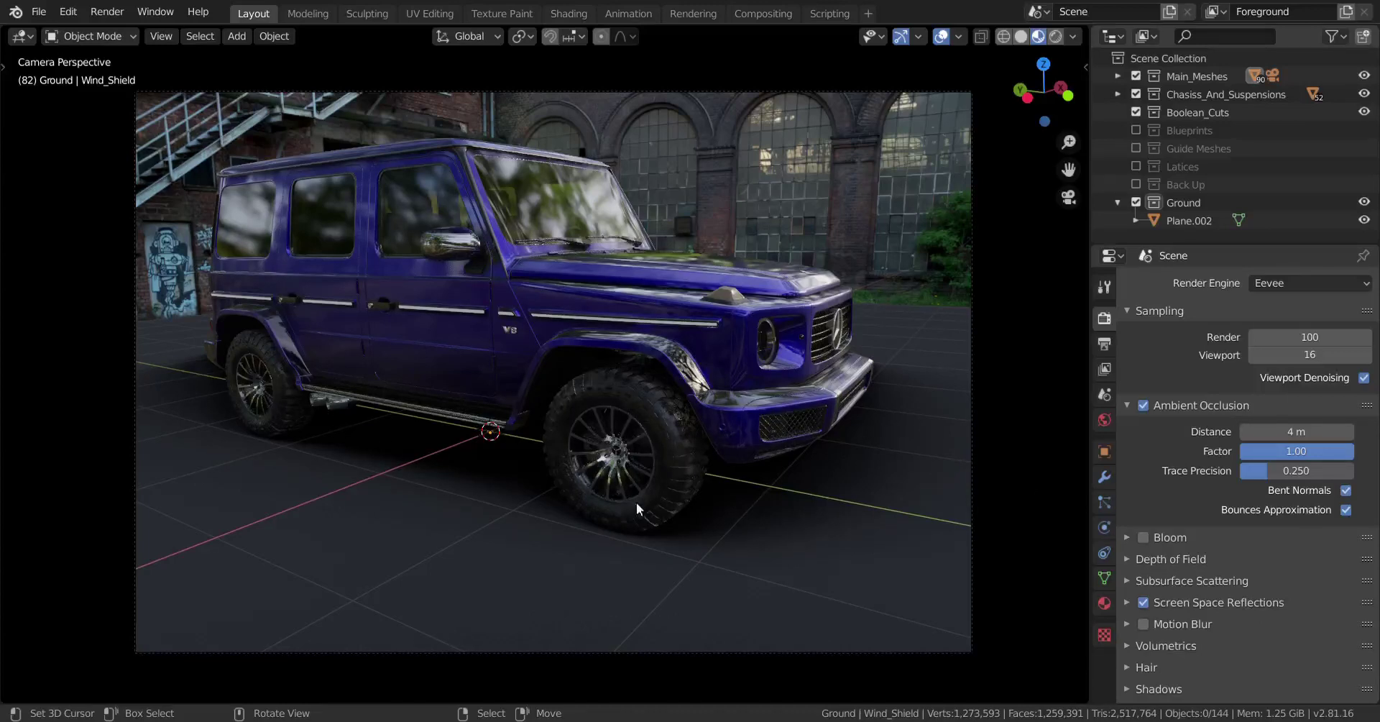
click(835, 347)
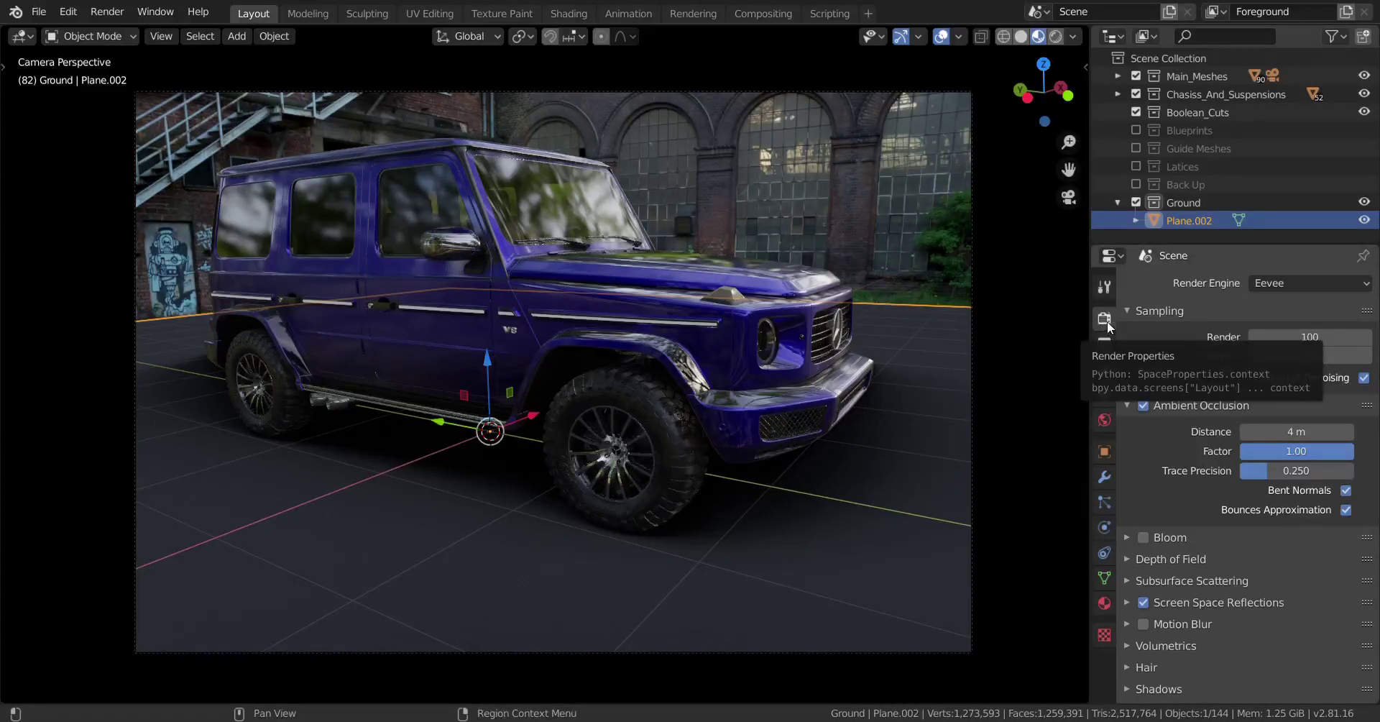
click(1147, 403)
click(1147, 403)
click(1147, 404)
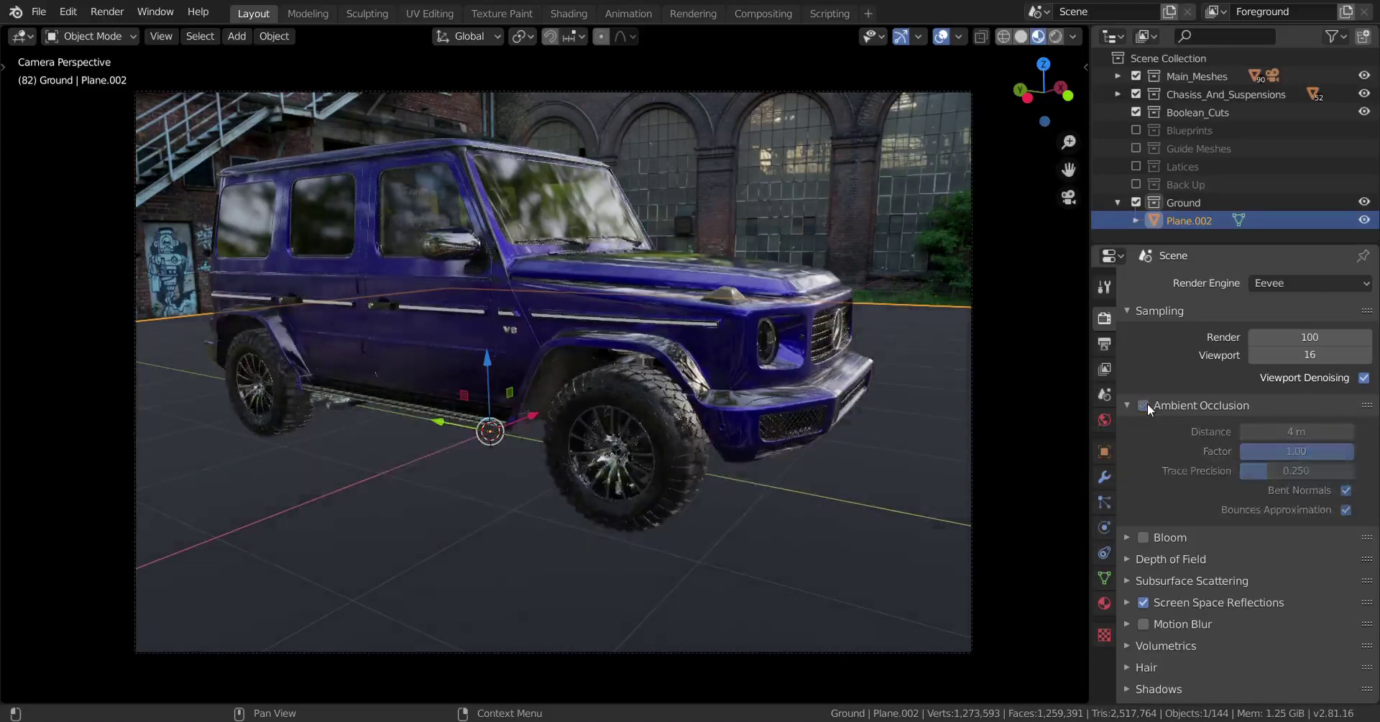
click(1147, 403)
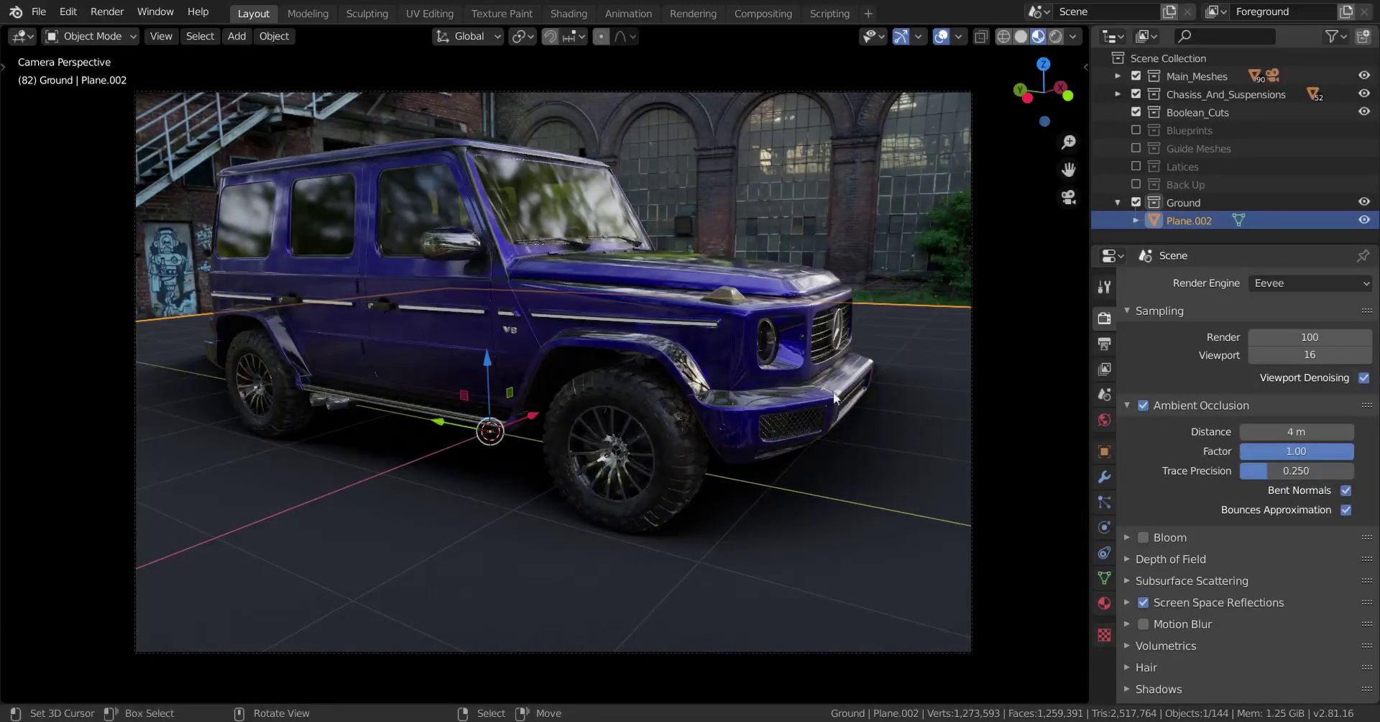
click(1143, 404)
click(1143, 404)
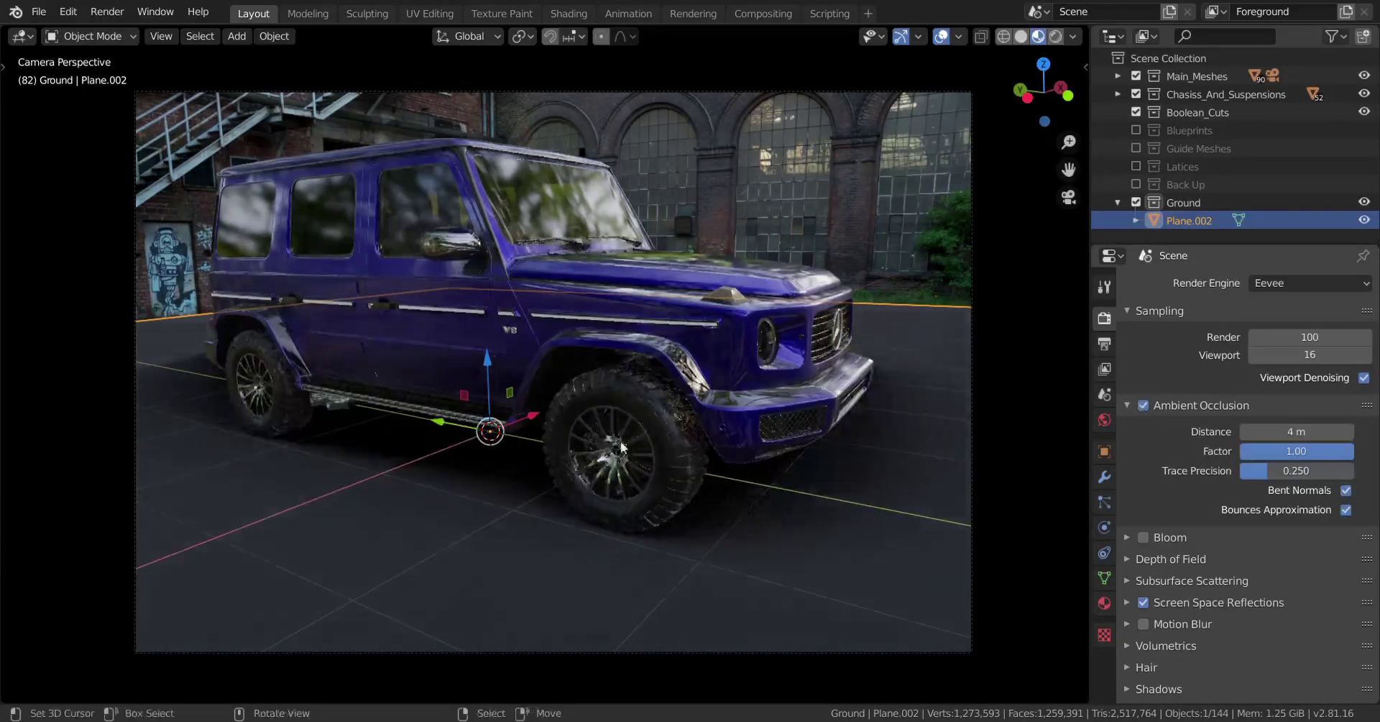
mouse_move(1297, 432)
mouse_down()
mouse_move(1337, 432)
mouse_move(1265, 432)
mouse_move(1315, 431)
mouse_up()
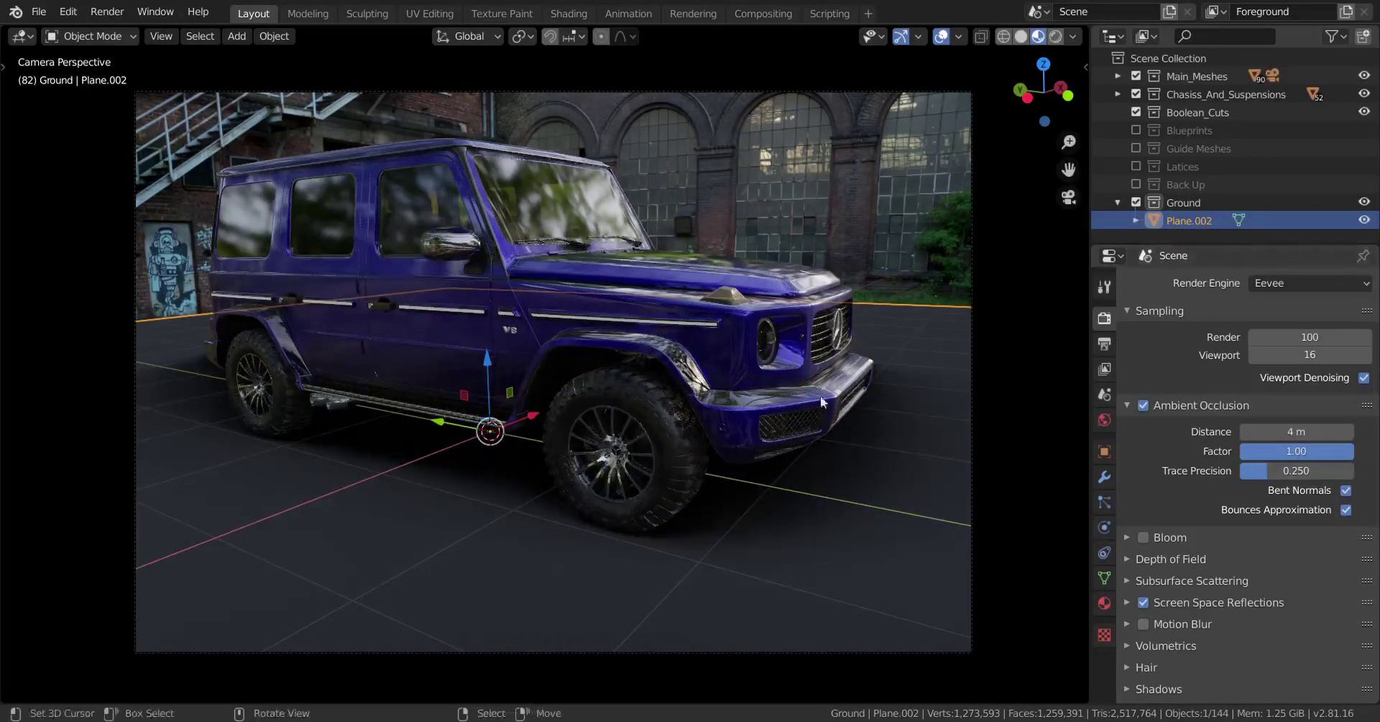
Step: Set the ambient occlusion distance to 3 m and keep render samples at 100
click(1281, 433)
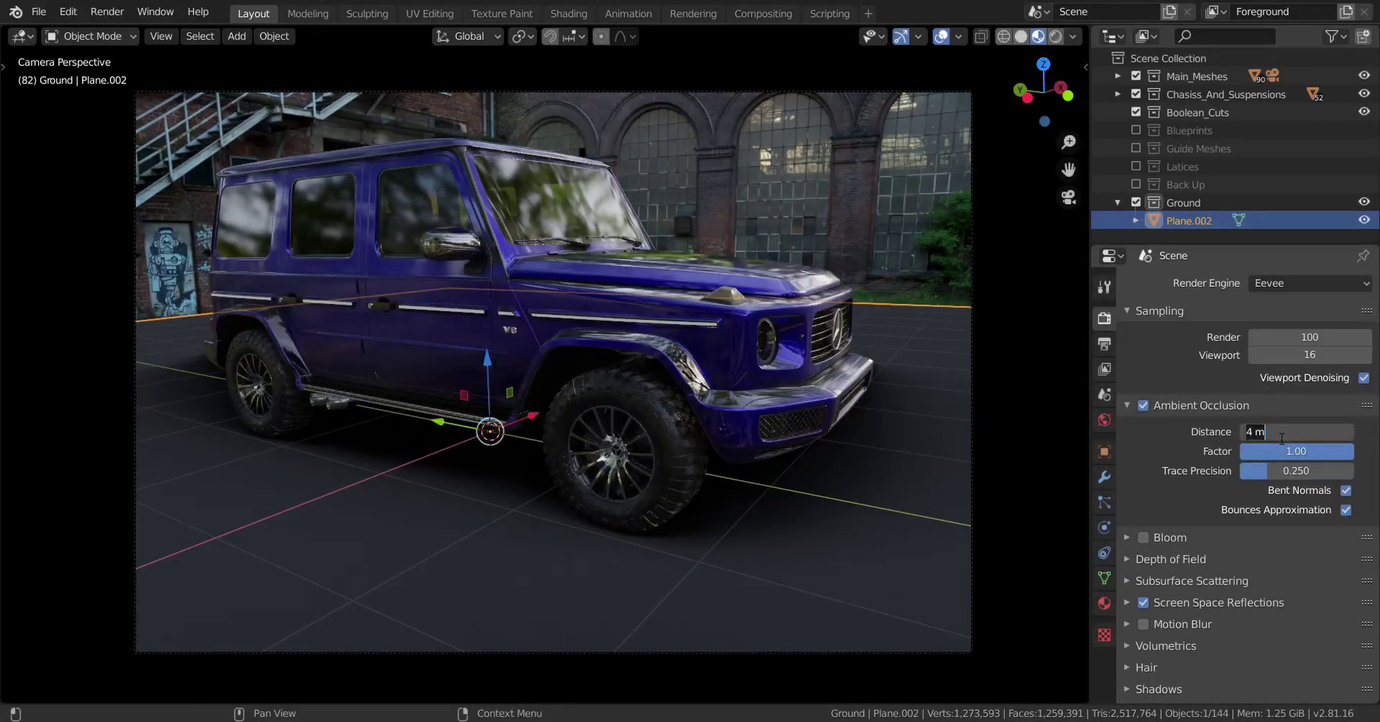
text(3)
key(Return)
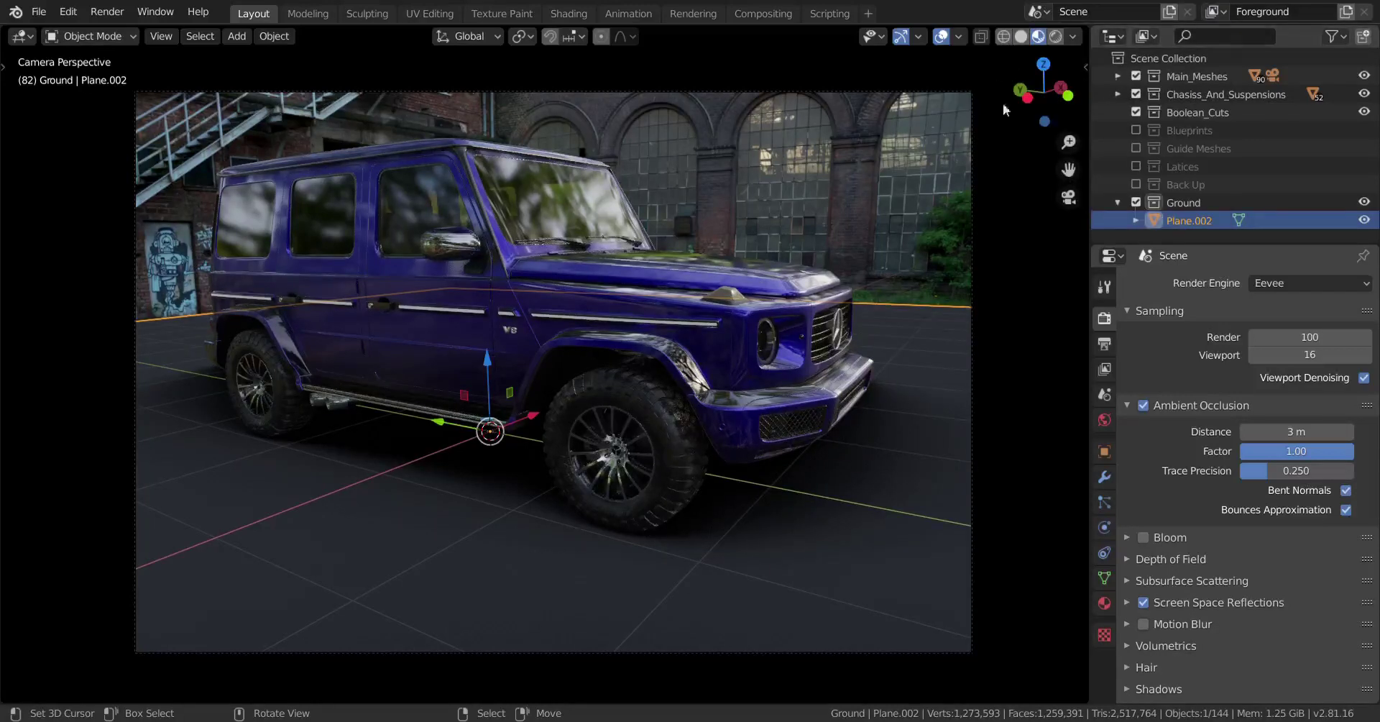
click(1216, 11)
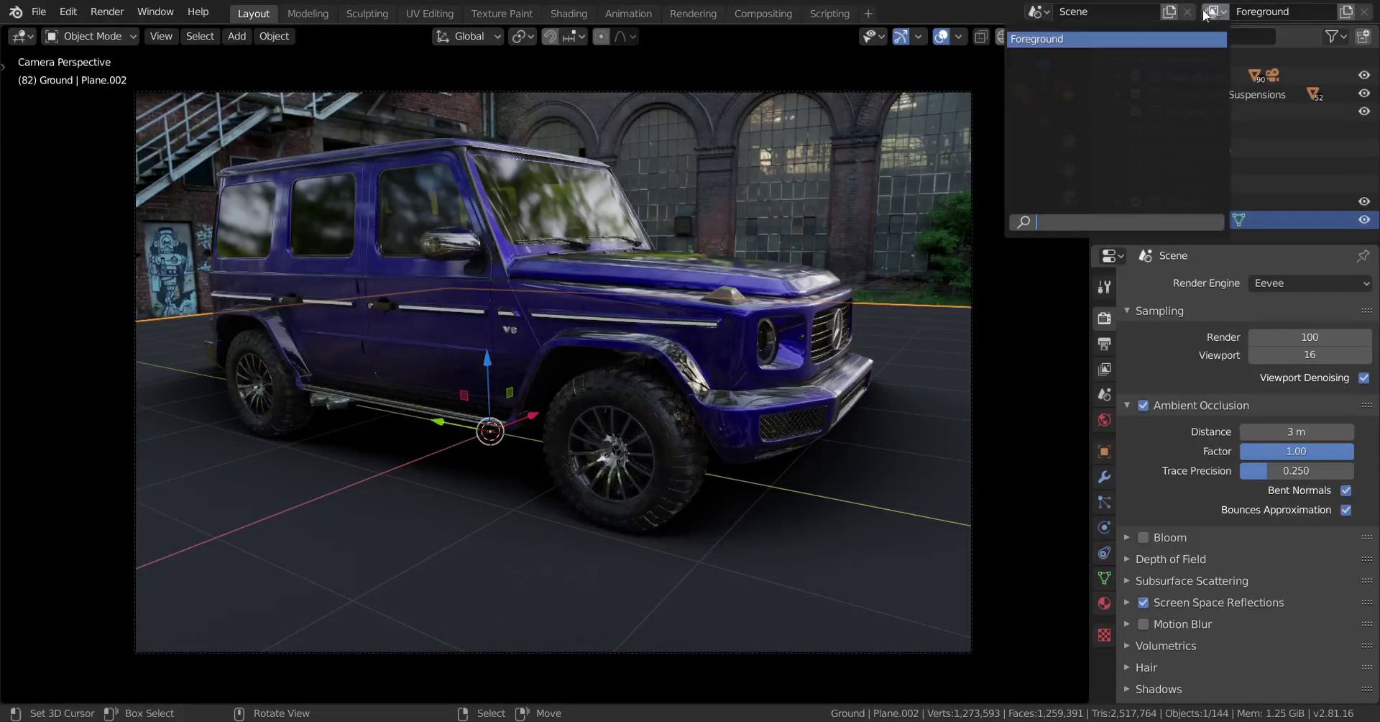
click(1209, 15)
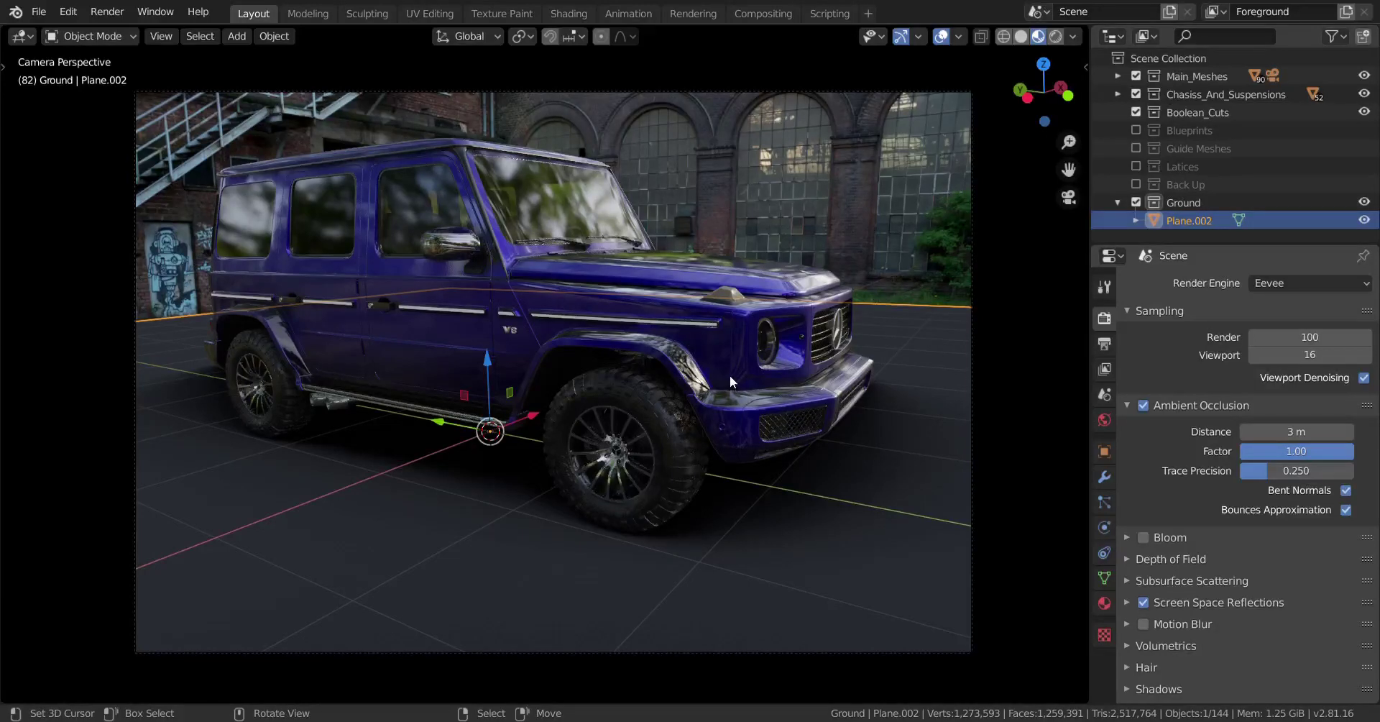
key(alt+a)
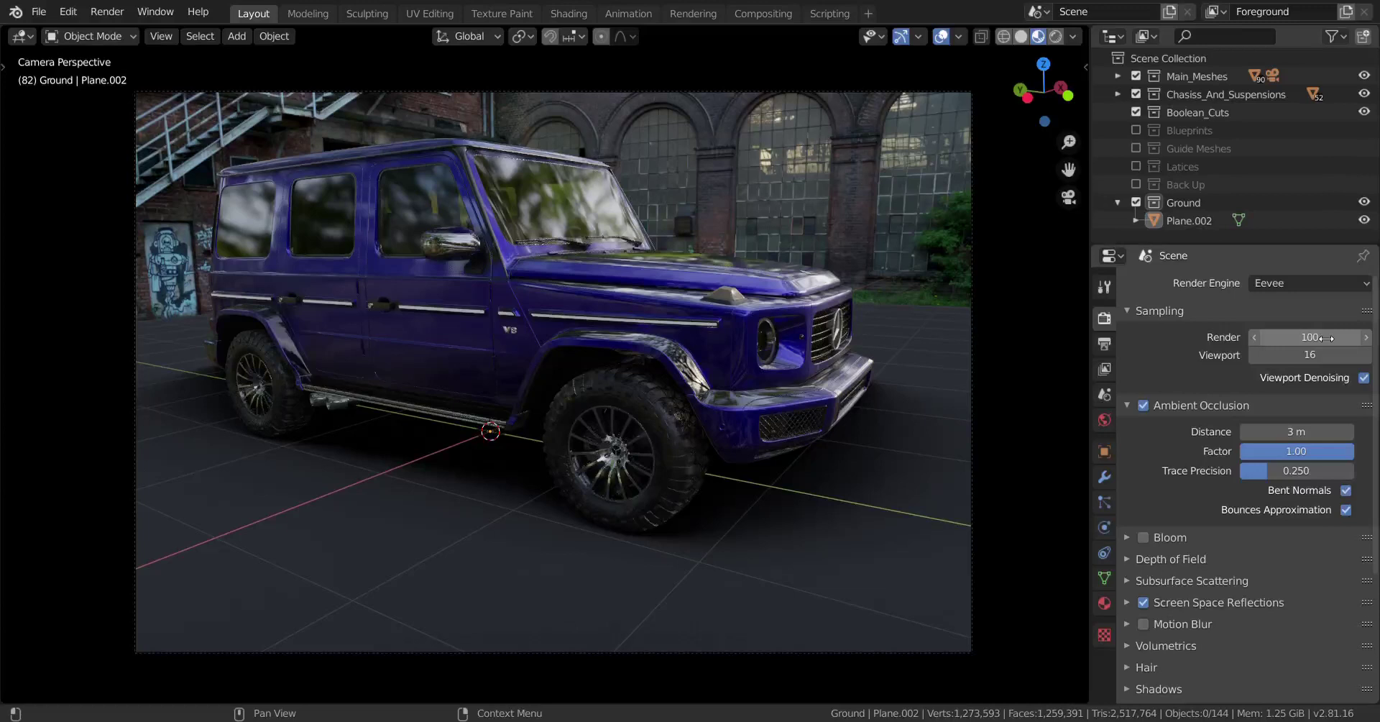
click(1302, 338)
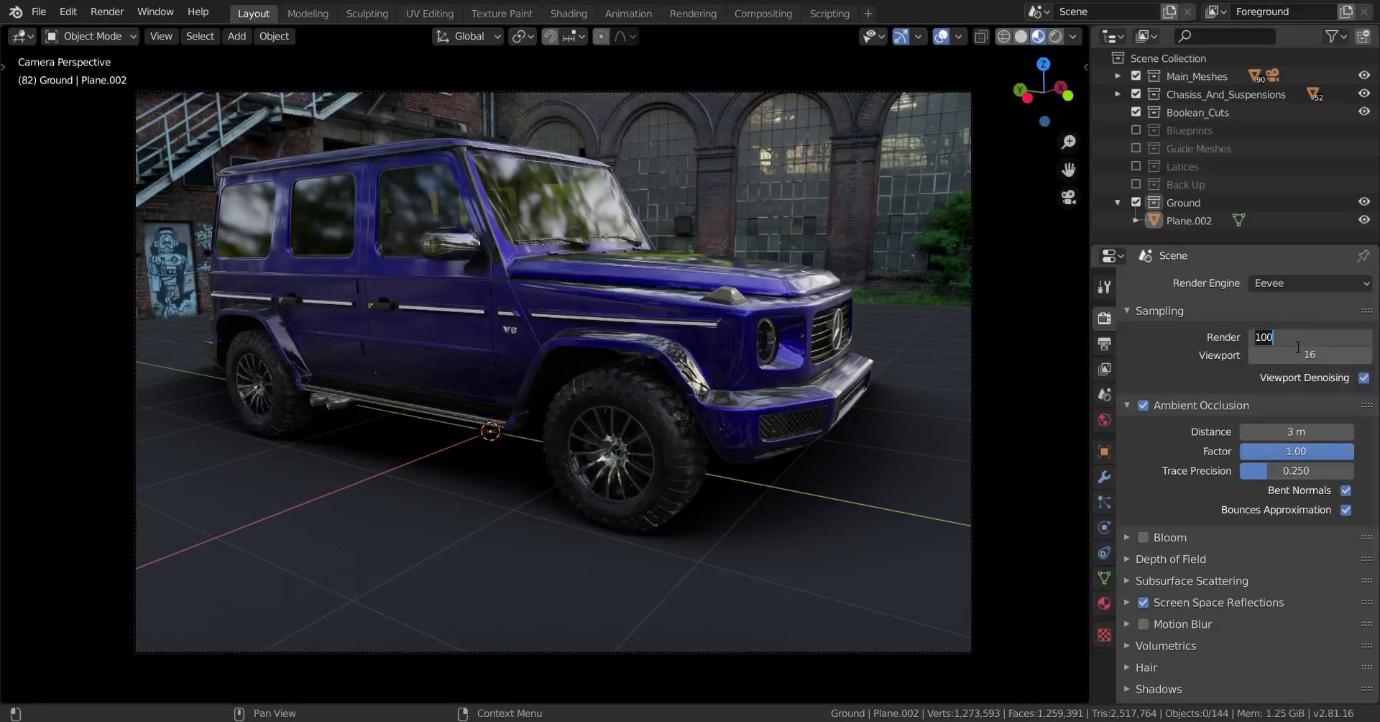
key(Return)
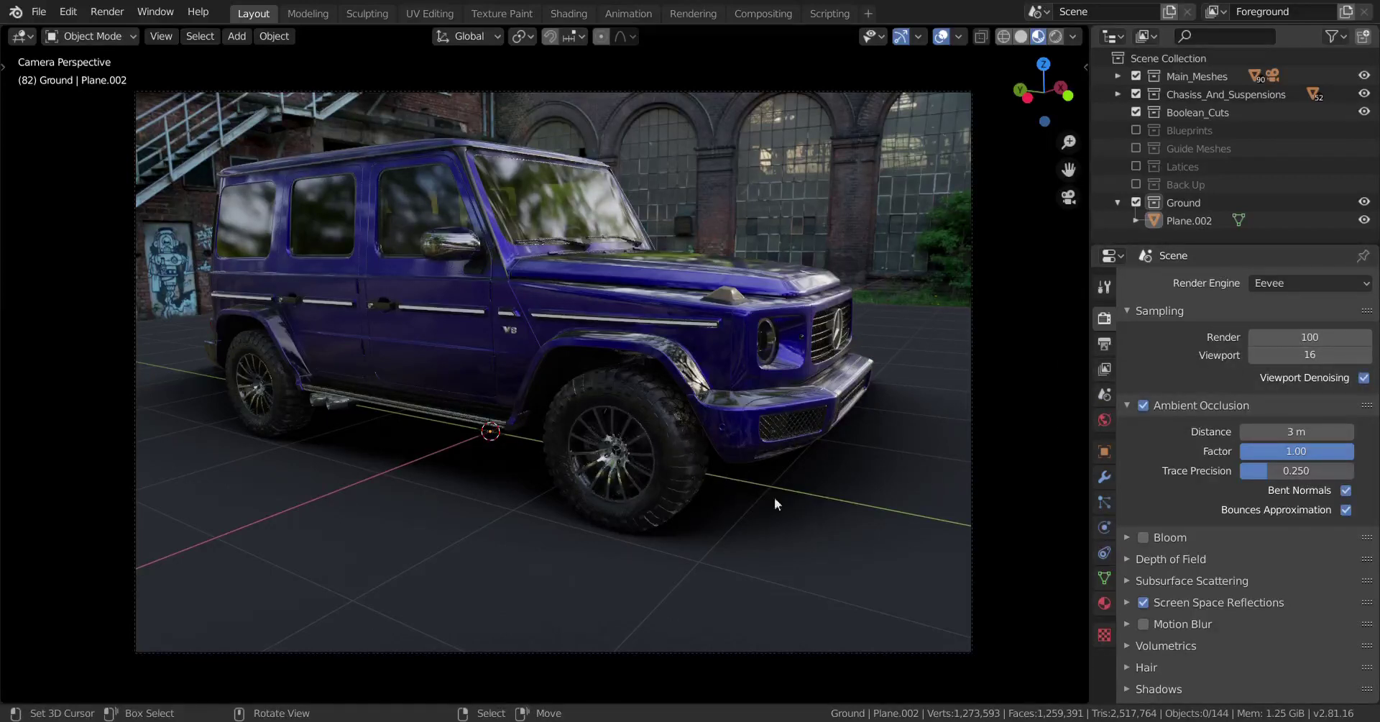
Step: Try a larger AO distance with Plane.002 selected, but cancel to keep 3 m
click(874, 509)
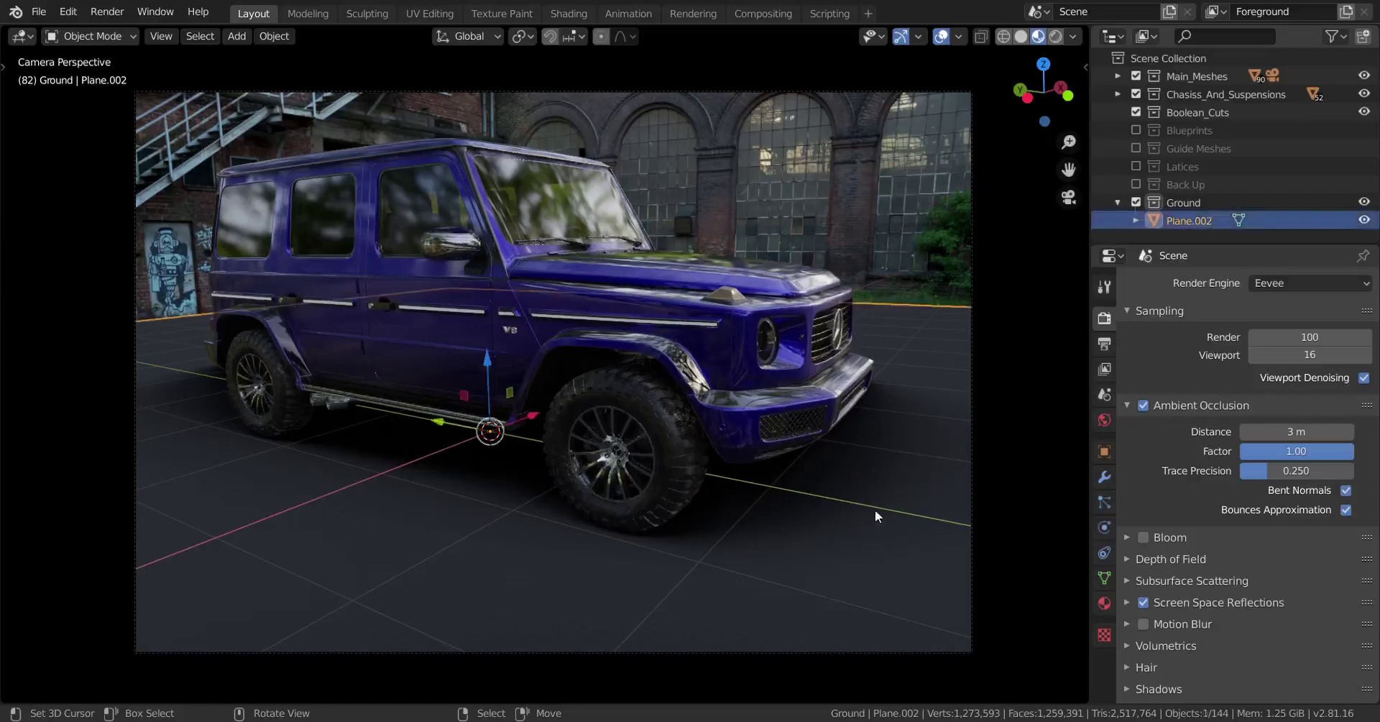
drag(1295, 432, 1359, 431)
key(Escape)
key(alt+a)
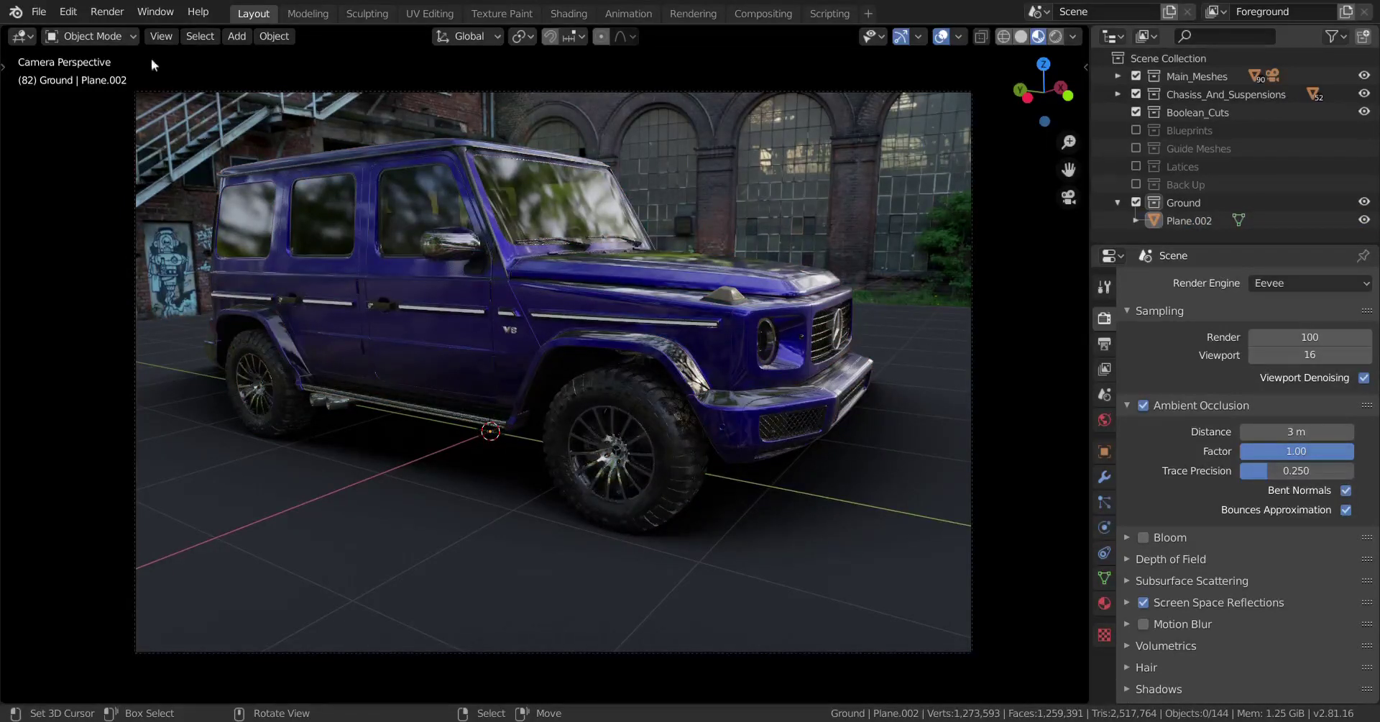
click(108, 12)
click(98, 12)
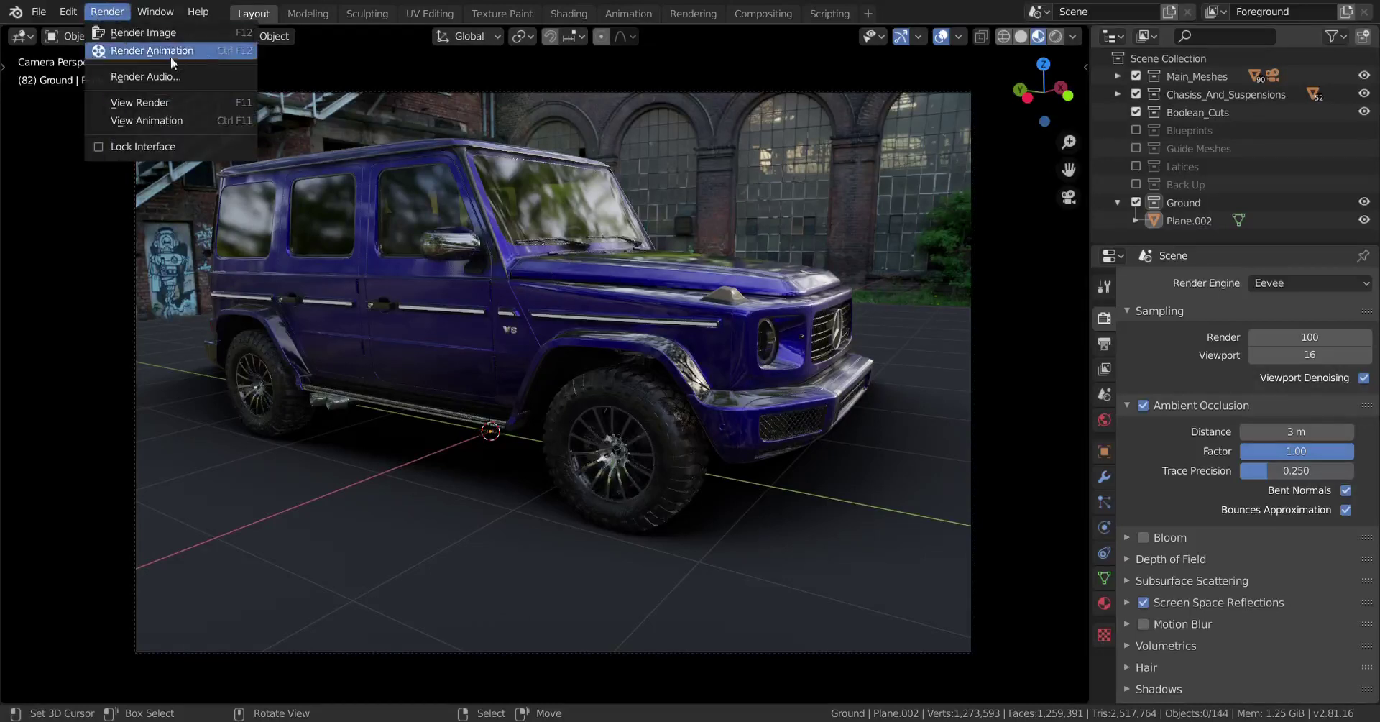
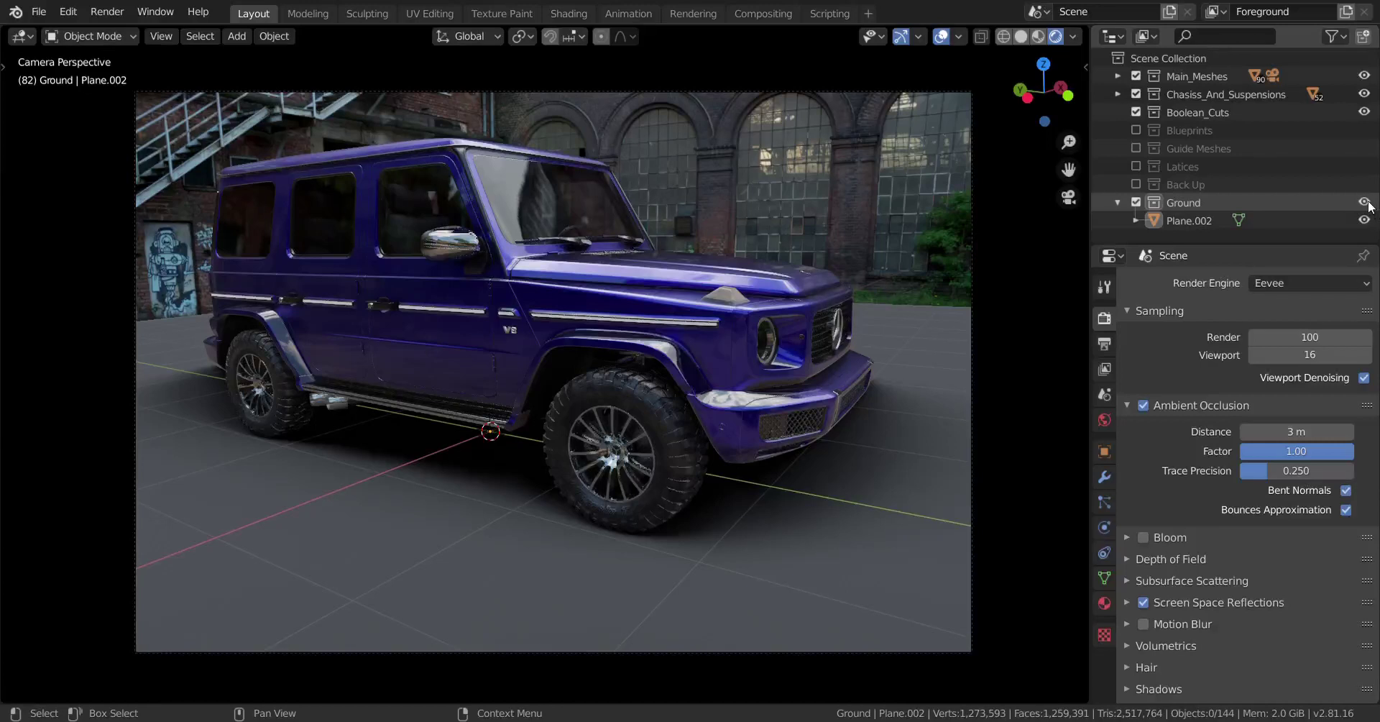
Step: Toggle Plane.002's viewport visibility off and on twice, leaving it visible
click(1365, 221)
click(1365, 221)
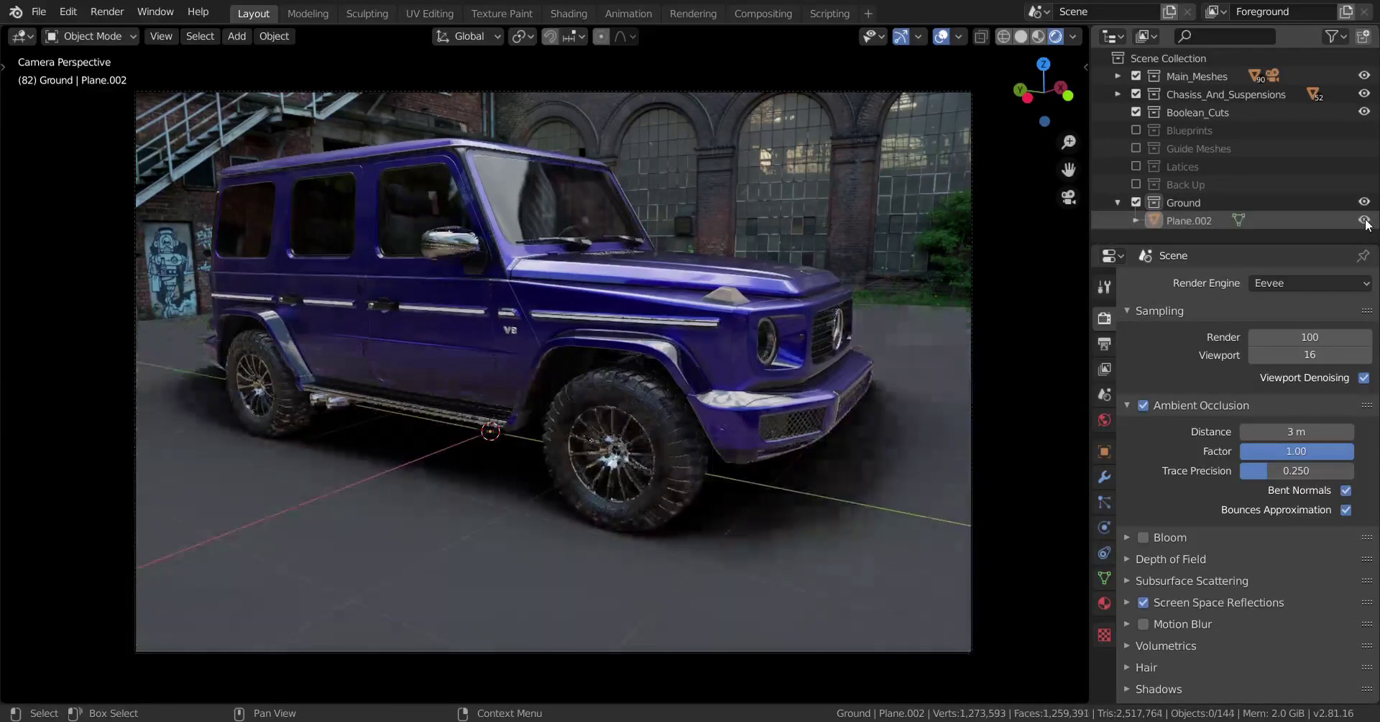
click(1364, 221)
click(1363, 221)
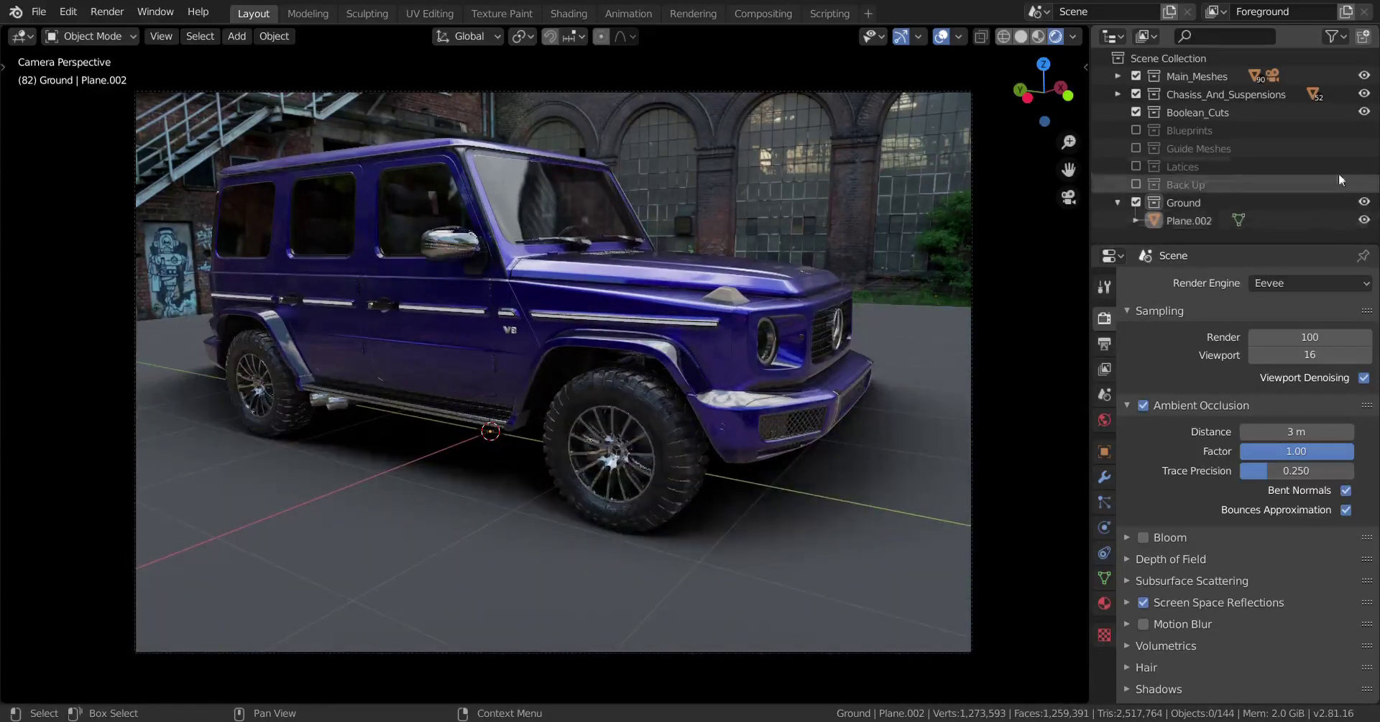
Step: Enable the Holdout restriction toggle in the Outliner filter settings
click(1334, 37)
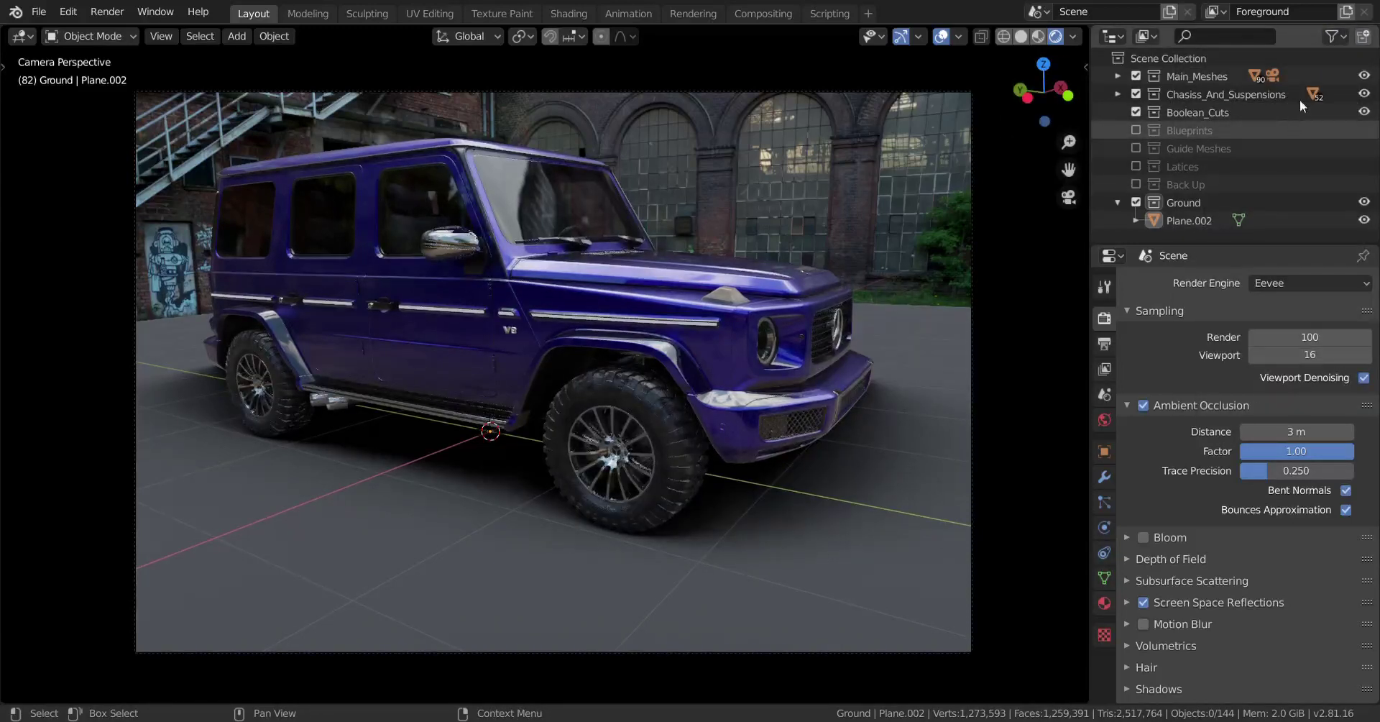
click(1343, 38)
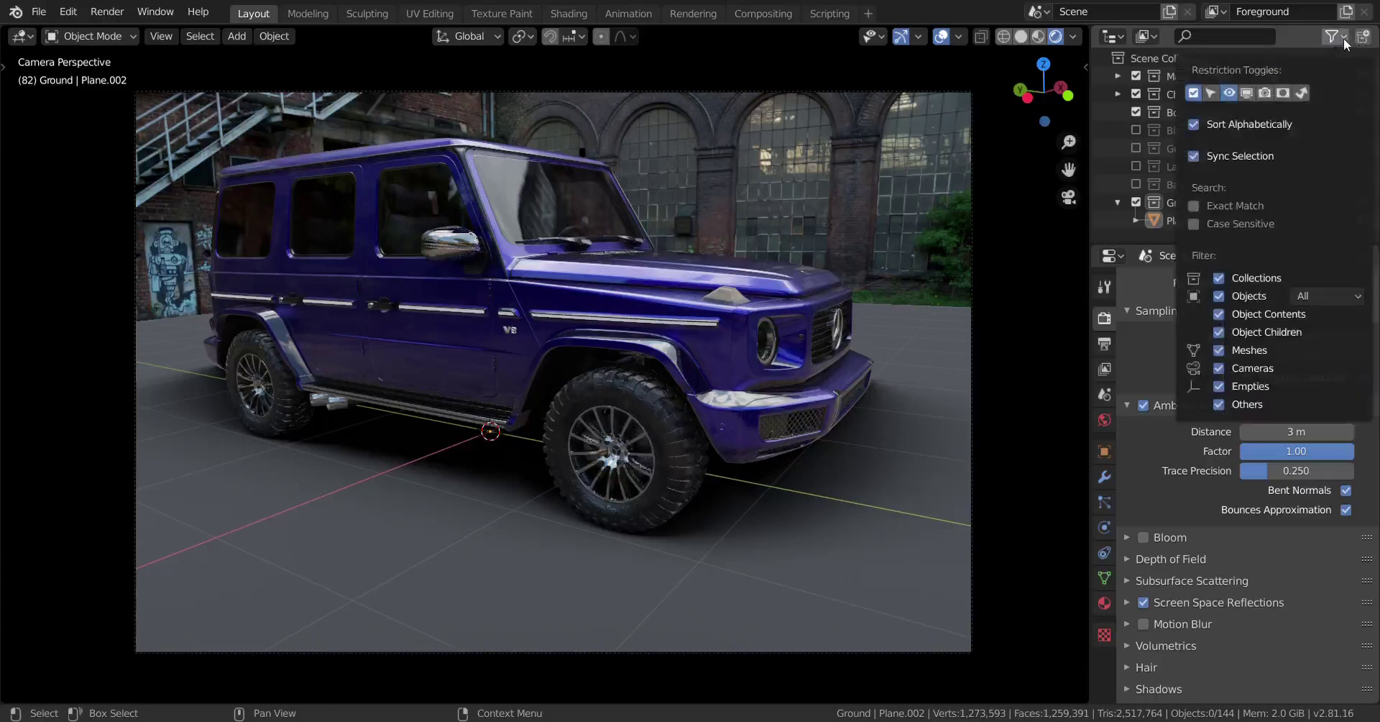
click(1284, 87)
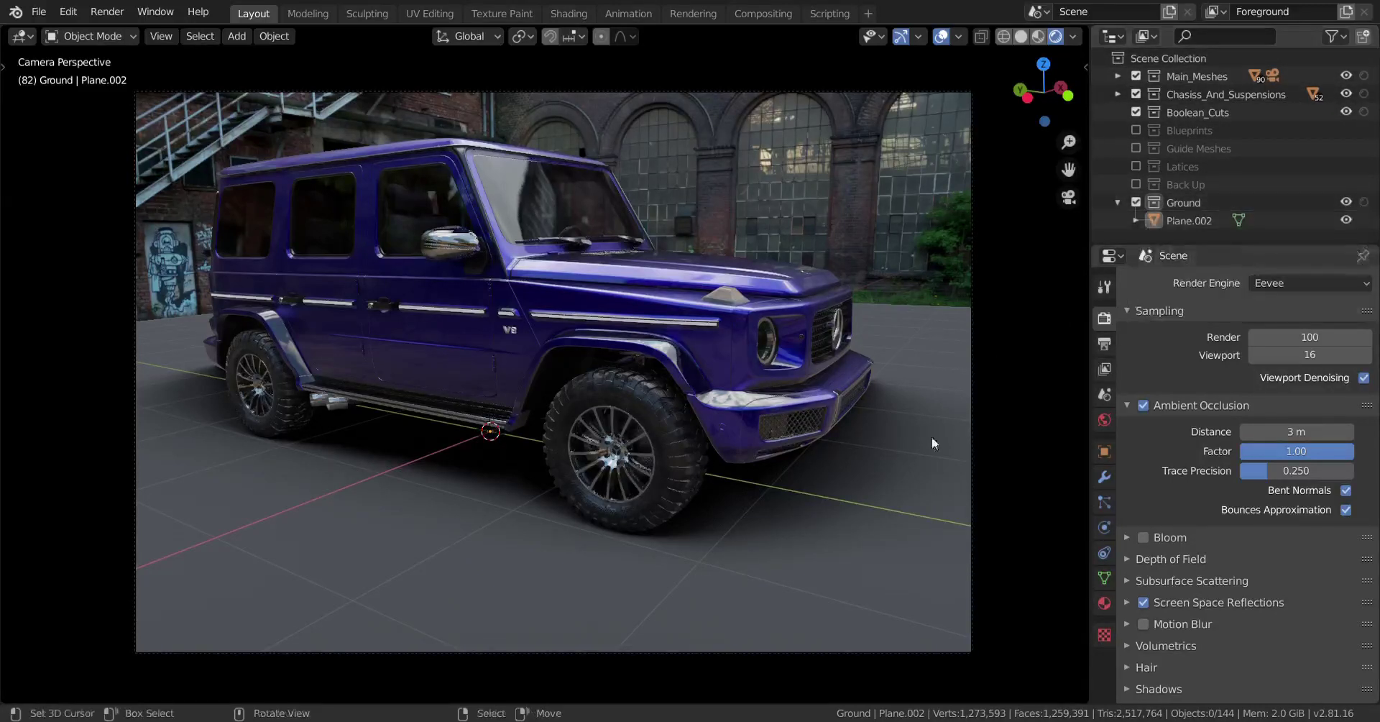
Step: Select Plane.002 and test hiding and unhiding it, leaving the ground visible
click(891, 493)
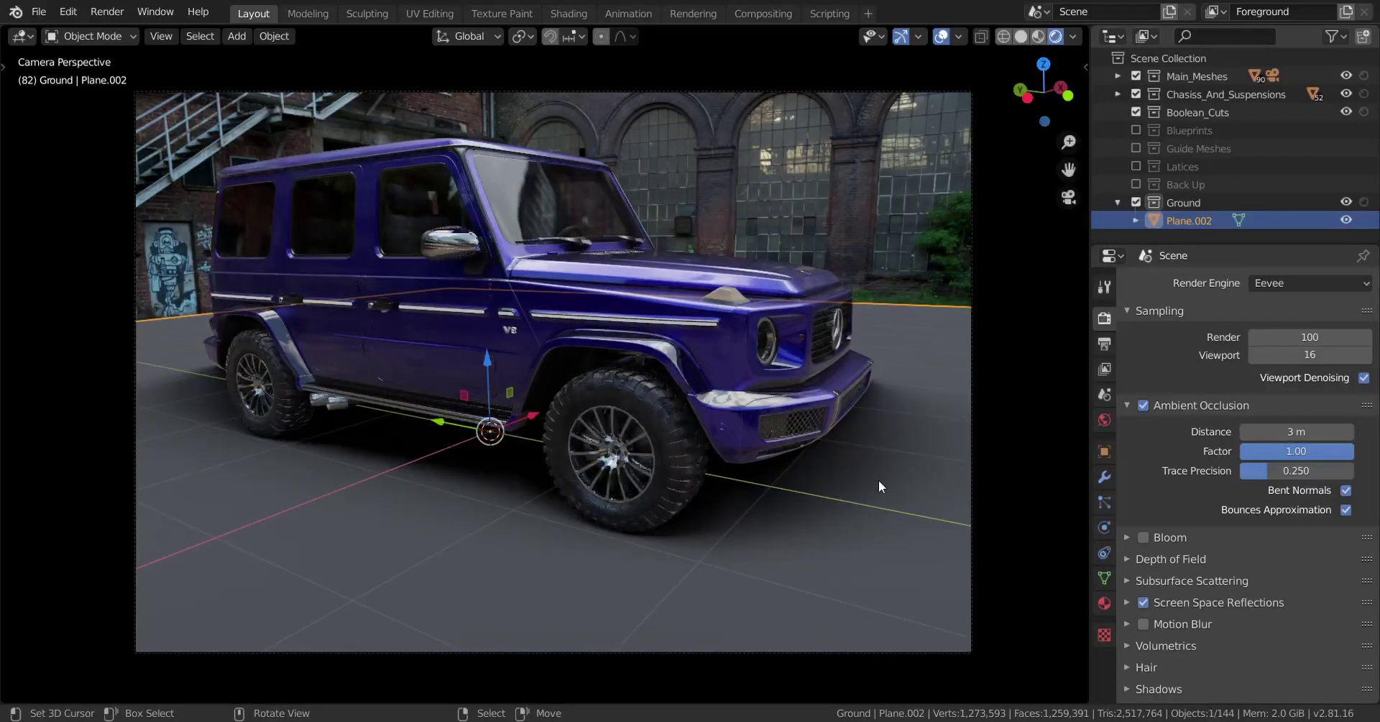
key(h)
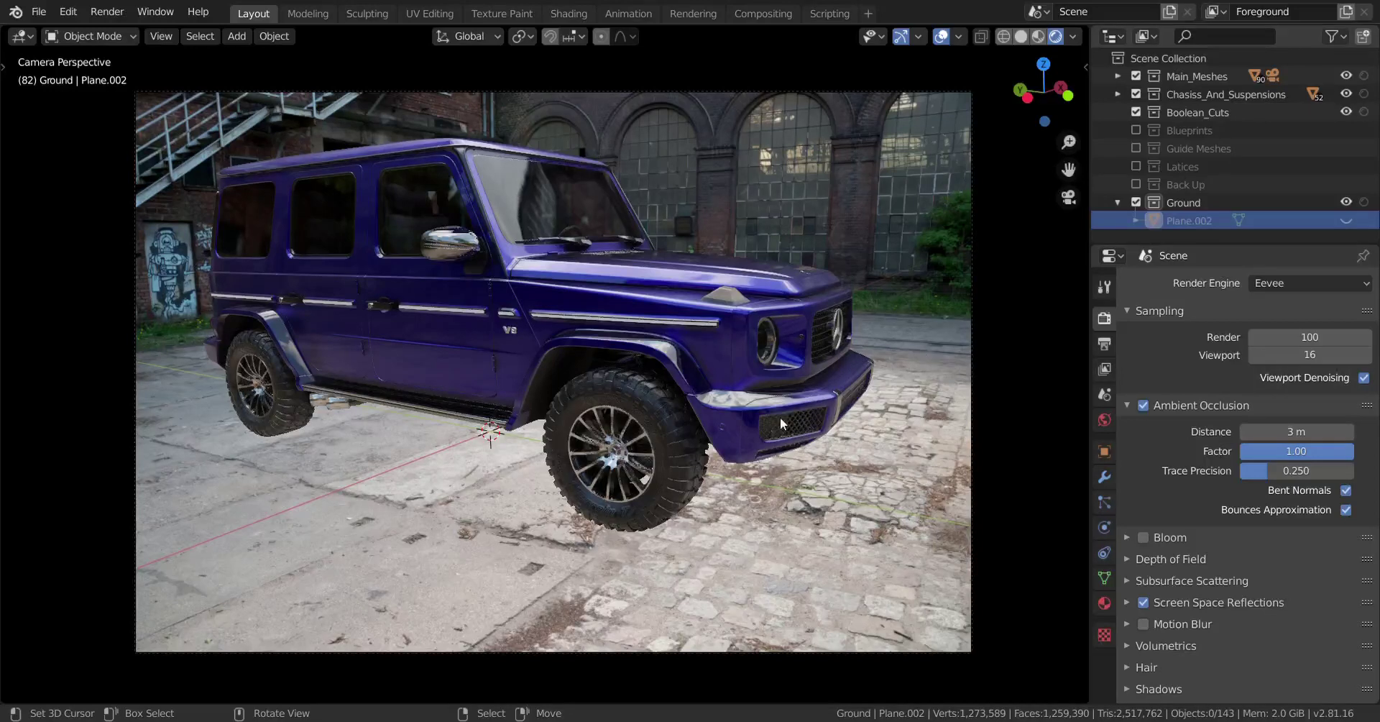
click(1346, 220)
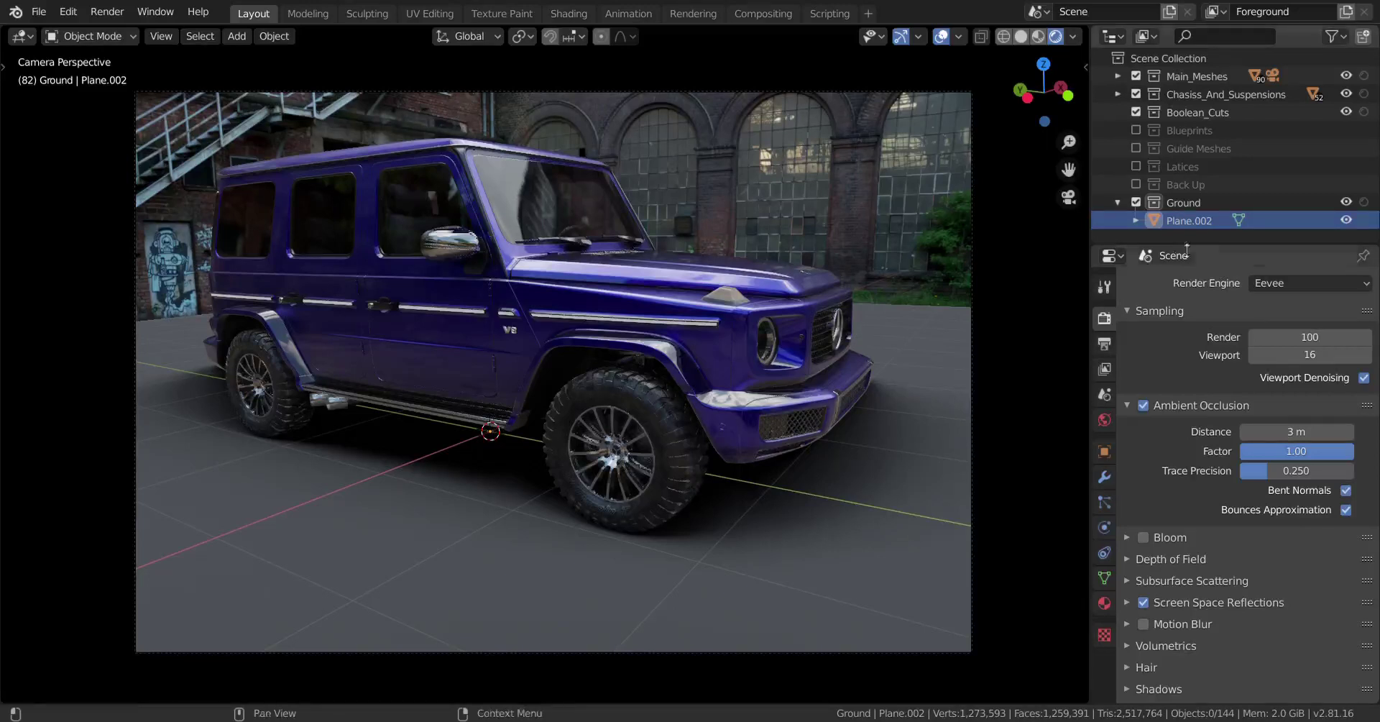
click(1346, 220)
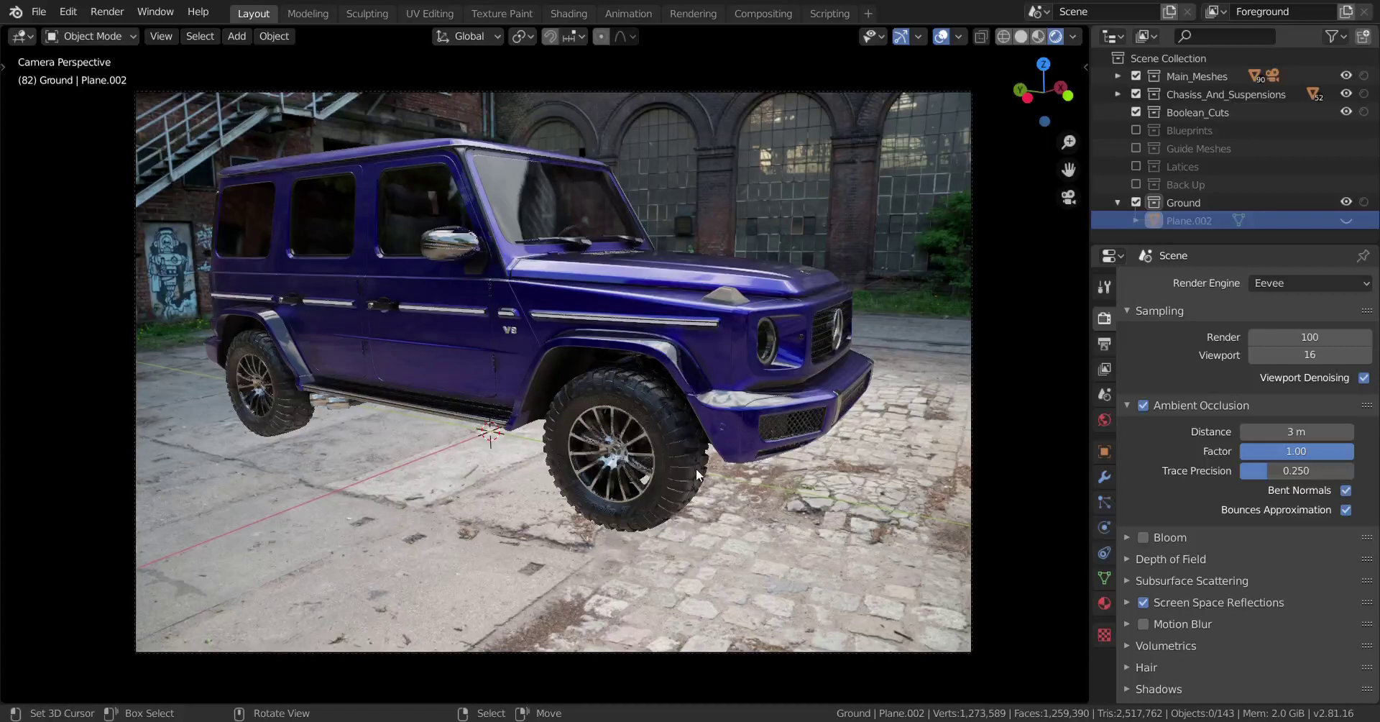
click(1346, 220)
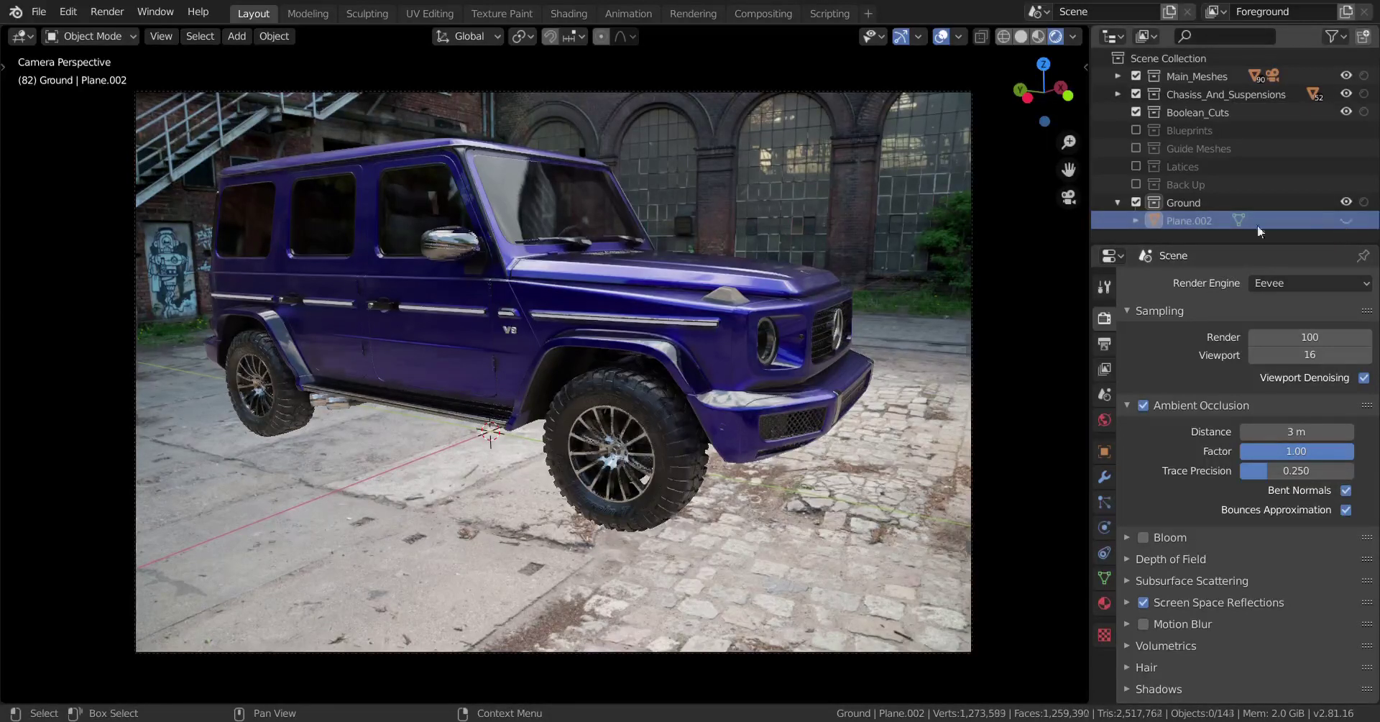
Step: Set the Ground collection as a holdout and switch to the Compositing workspace
click(1364, 203)
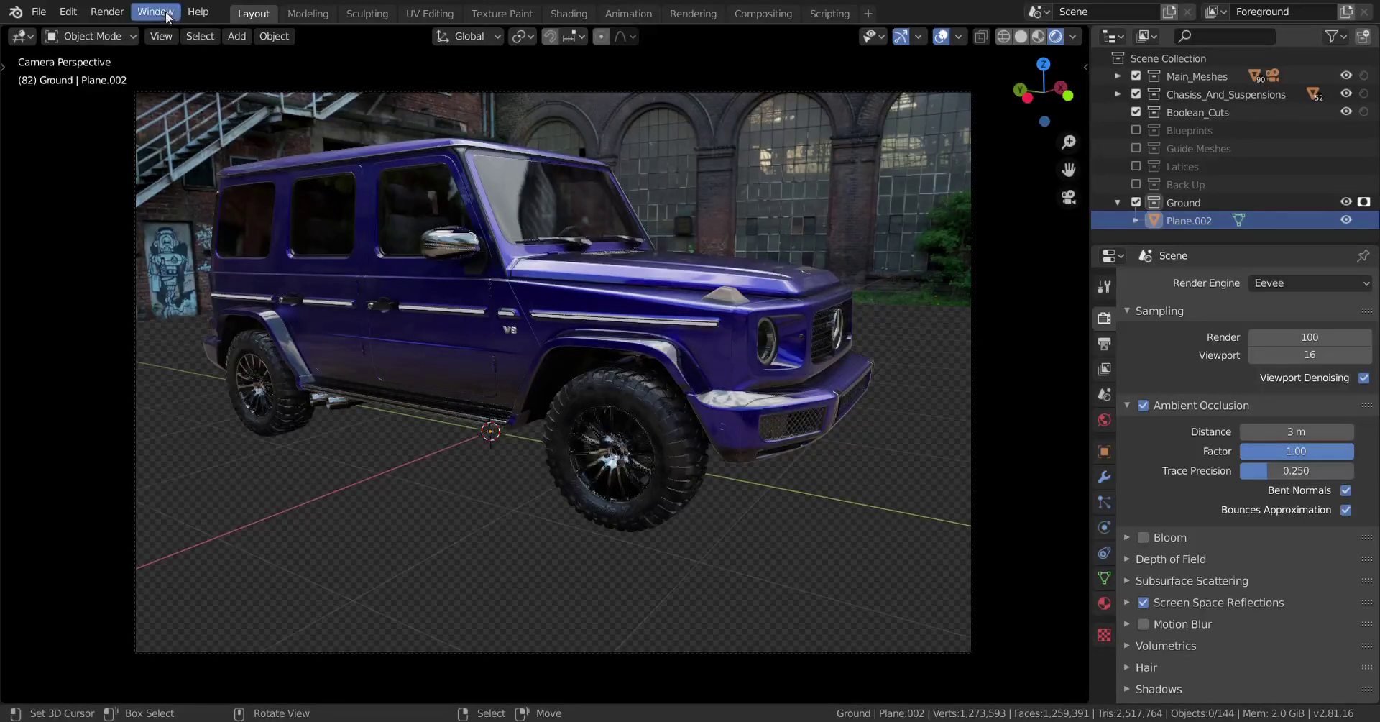
click(108, 12)
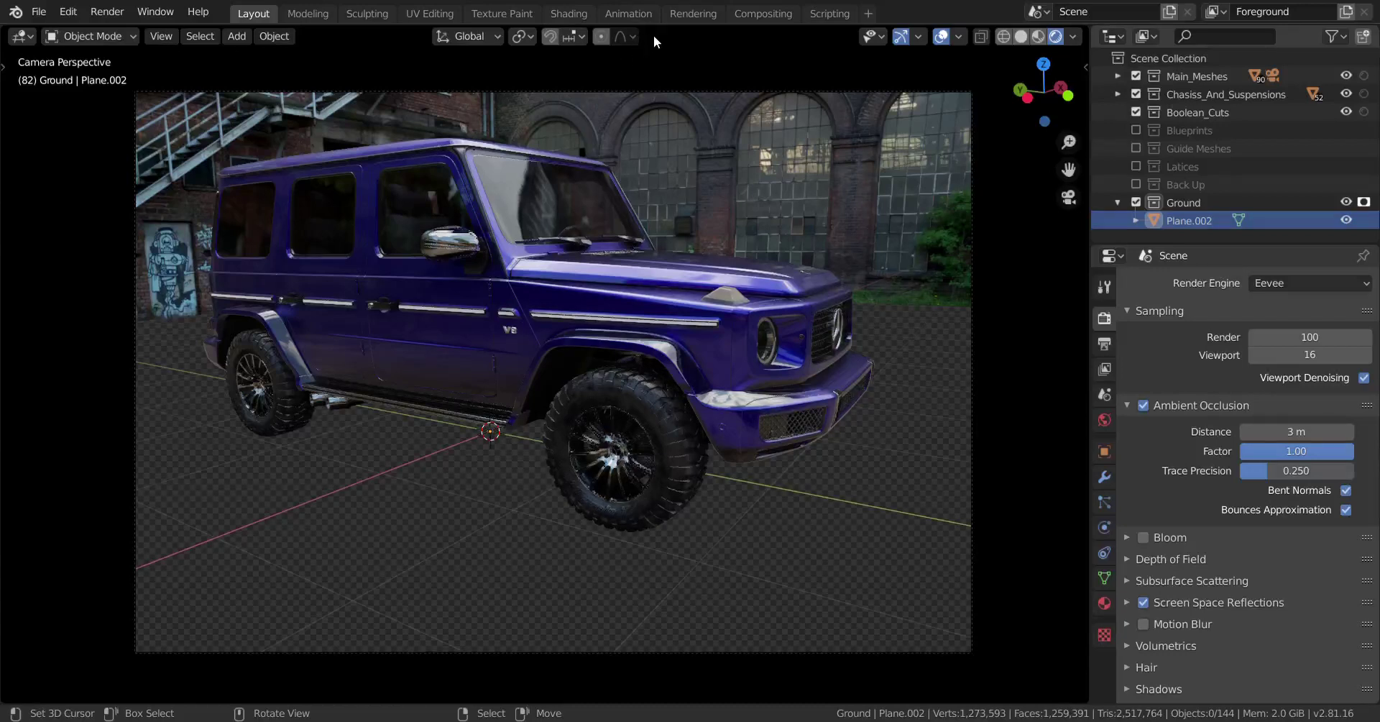
click(763, 14)
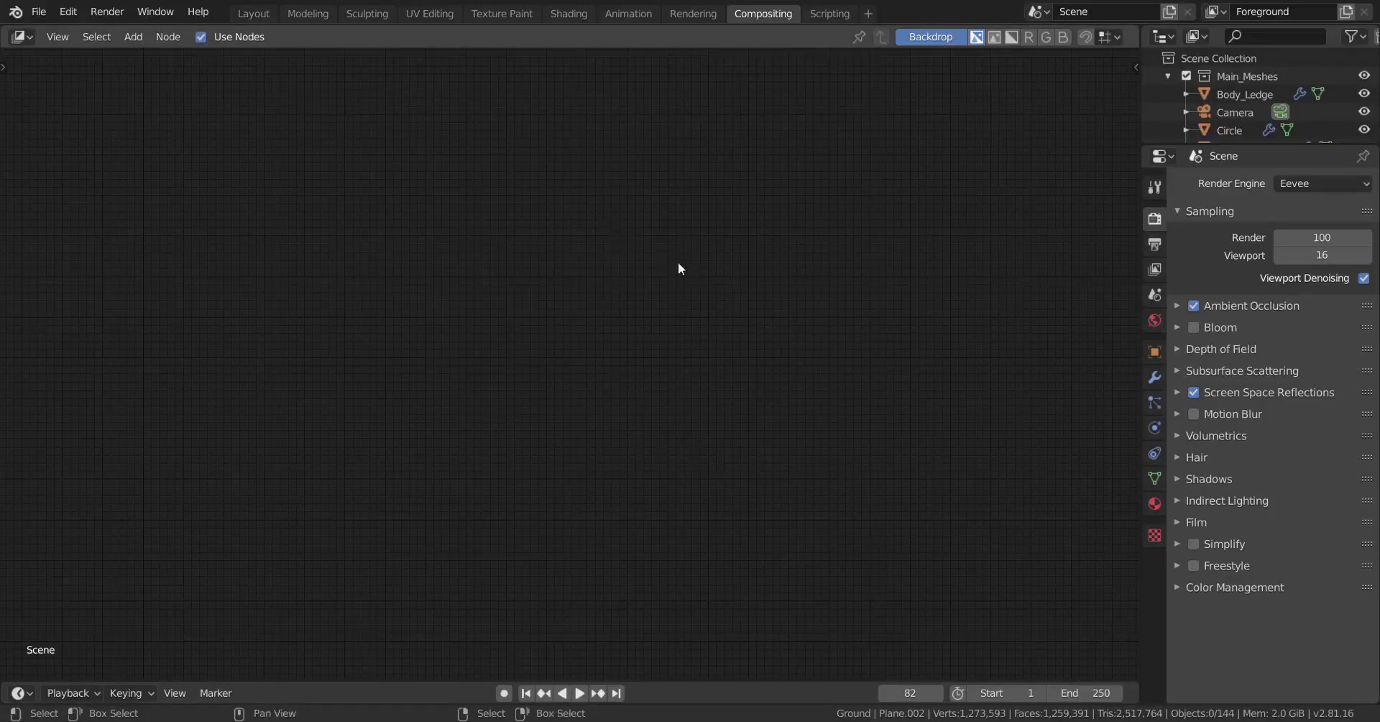
Step: Add a Composite output node and centre it in the node editor
key(shift+a)
key(shift+a)
mouse_move(609, 285)
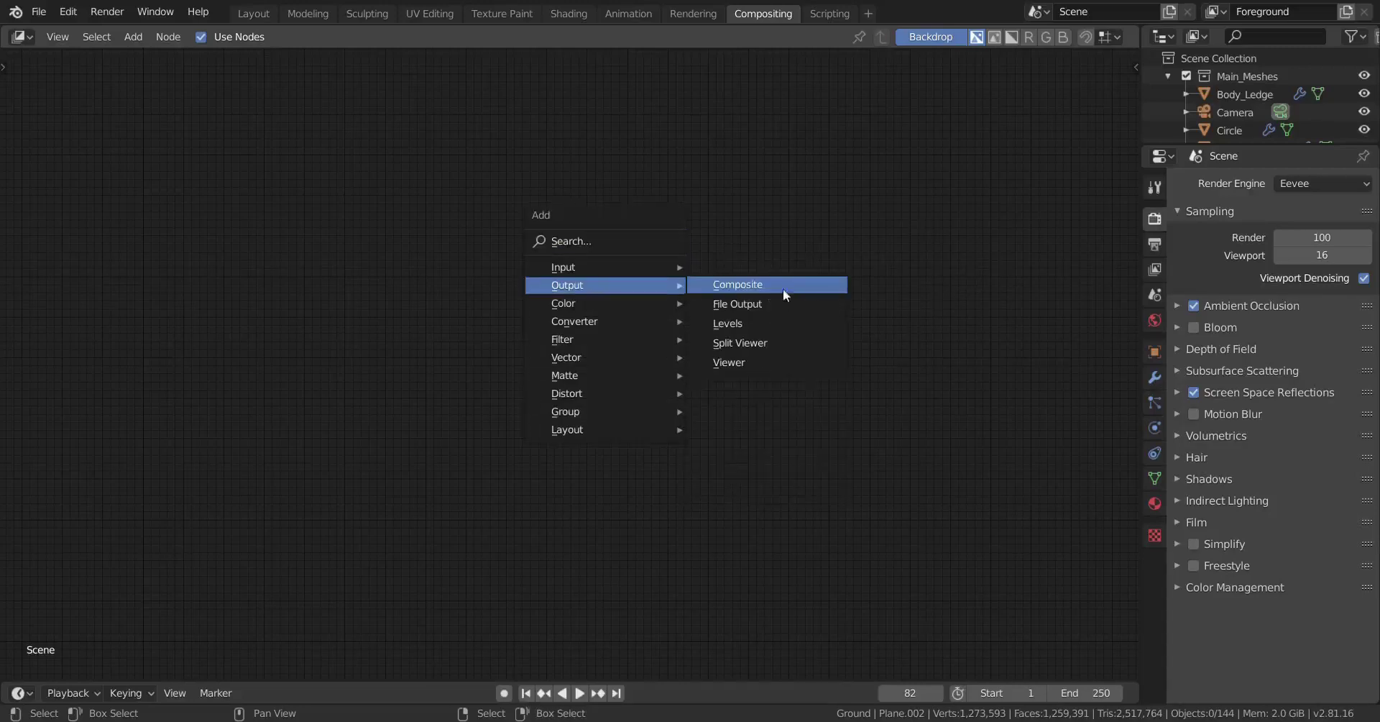
click(737, 284)
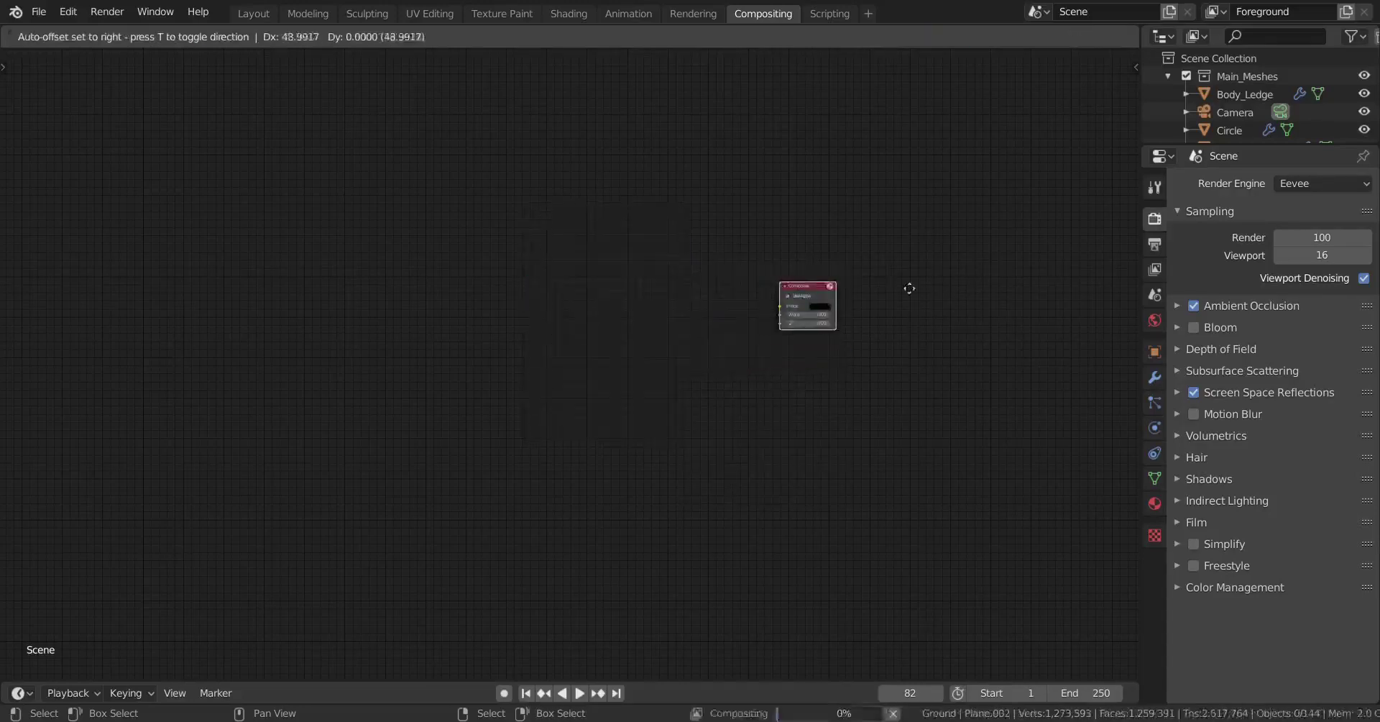
scroll(830, 281, up, 3)
middle_drag(777, 332, 658, 400)
key(shift+a)
scroll(553, 317, down, 5)
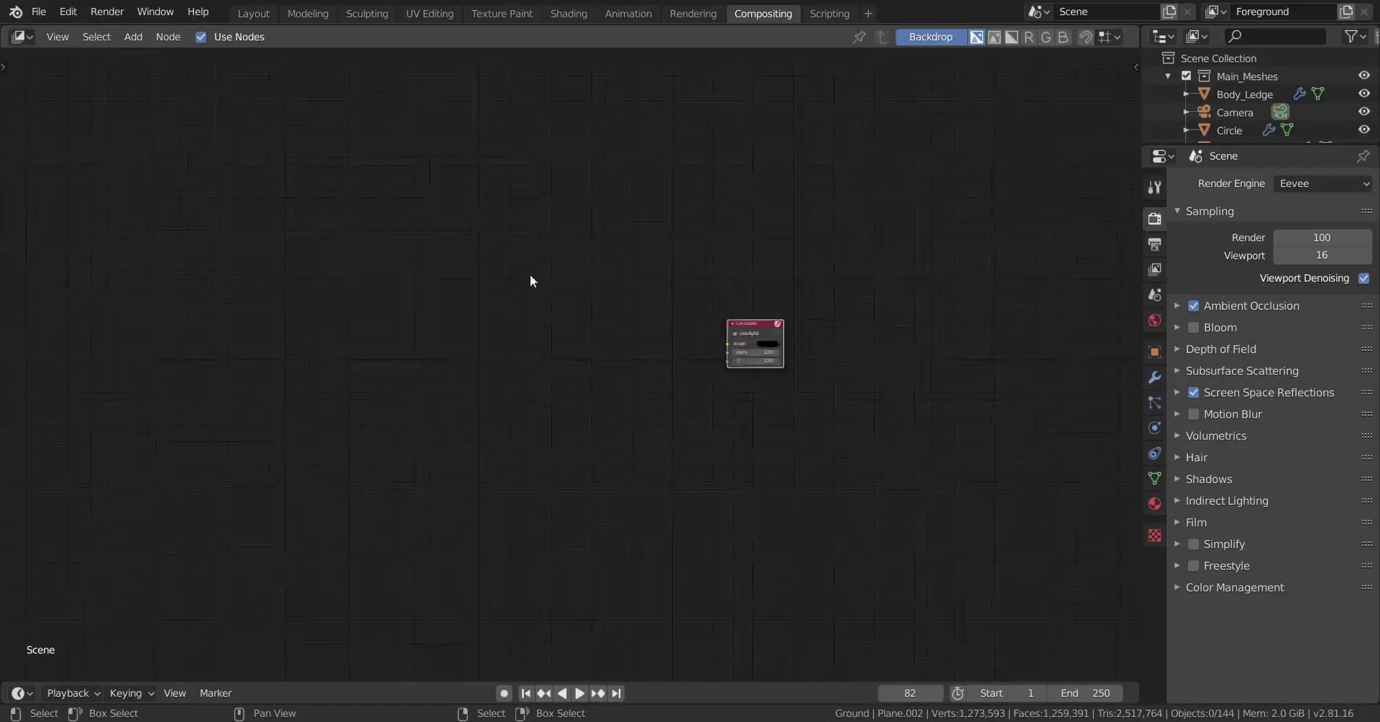
middle_drag(535, 277, 662, 294)
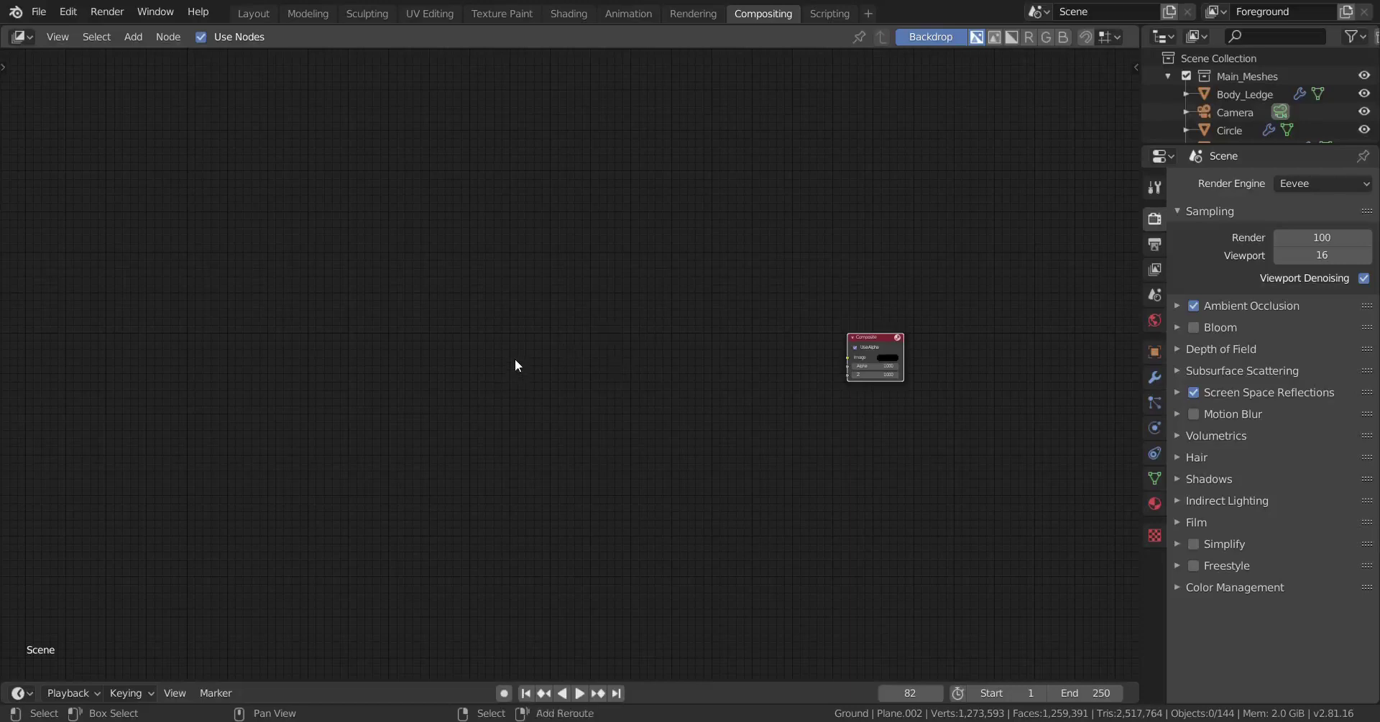
Step: Add an Image input node and position it to the left of Composite
key(shift+a)
mouse_move(501, 338)
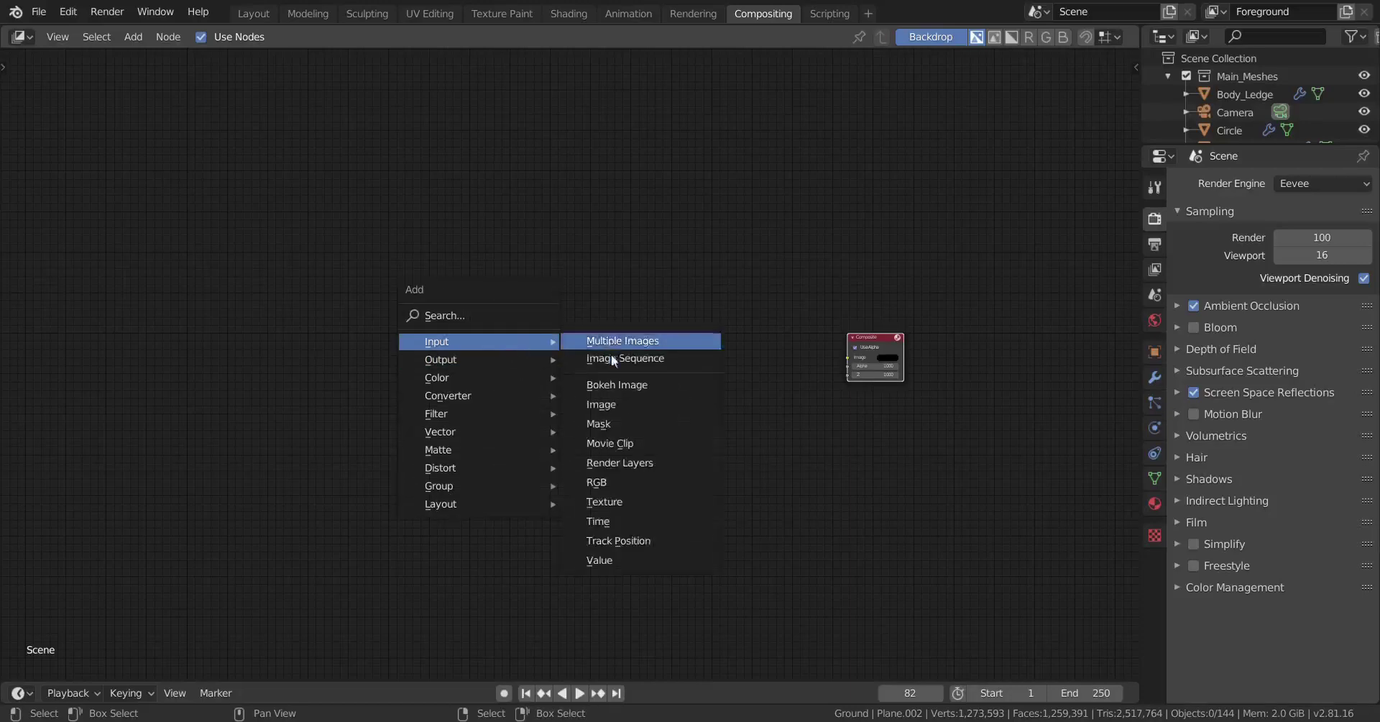
click(615, 406)
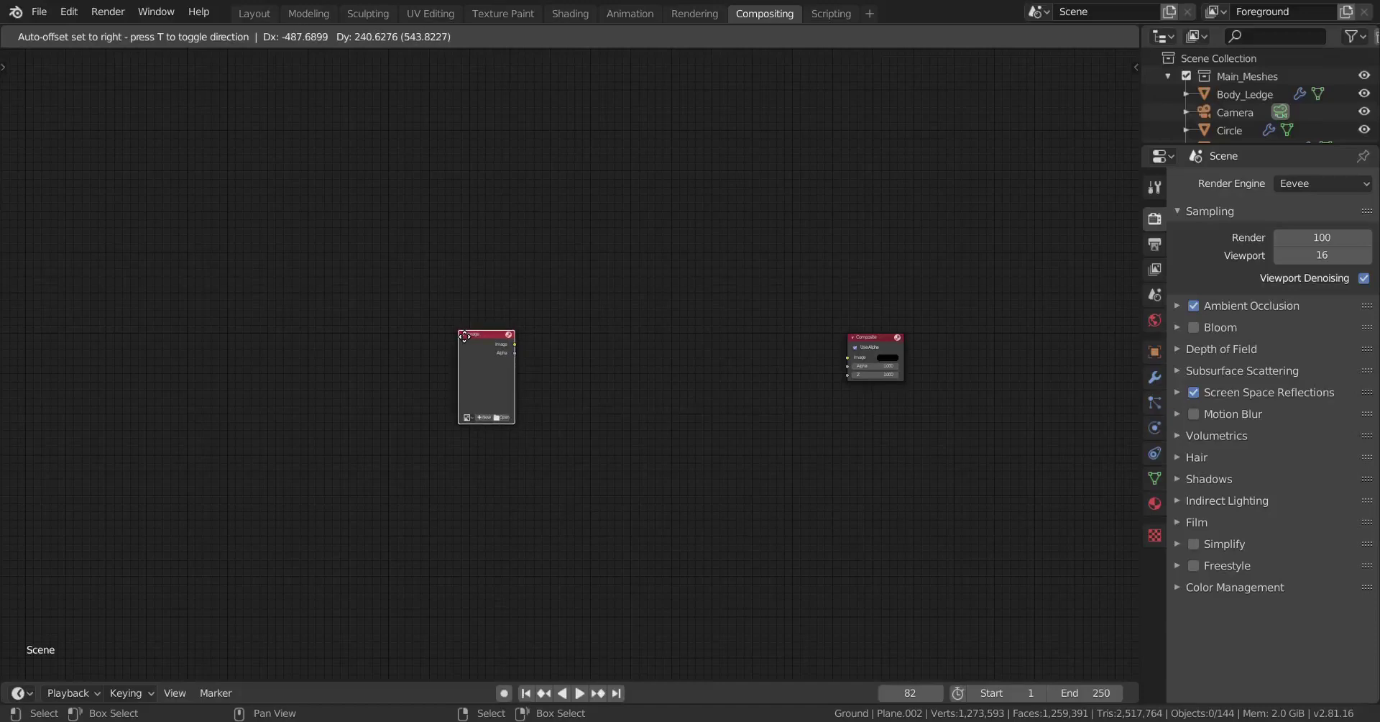
click(459, 330)
scroll(558, 345, up, 2)
scroll(503, 353, up, 1)
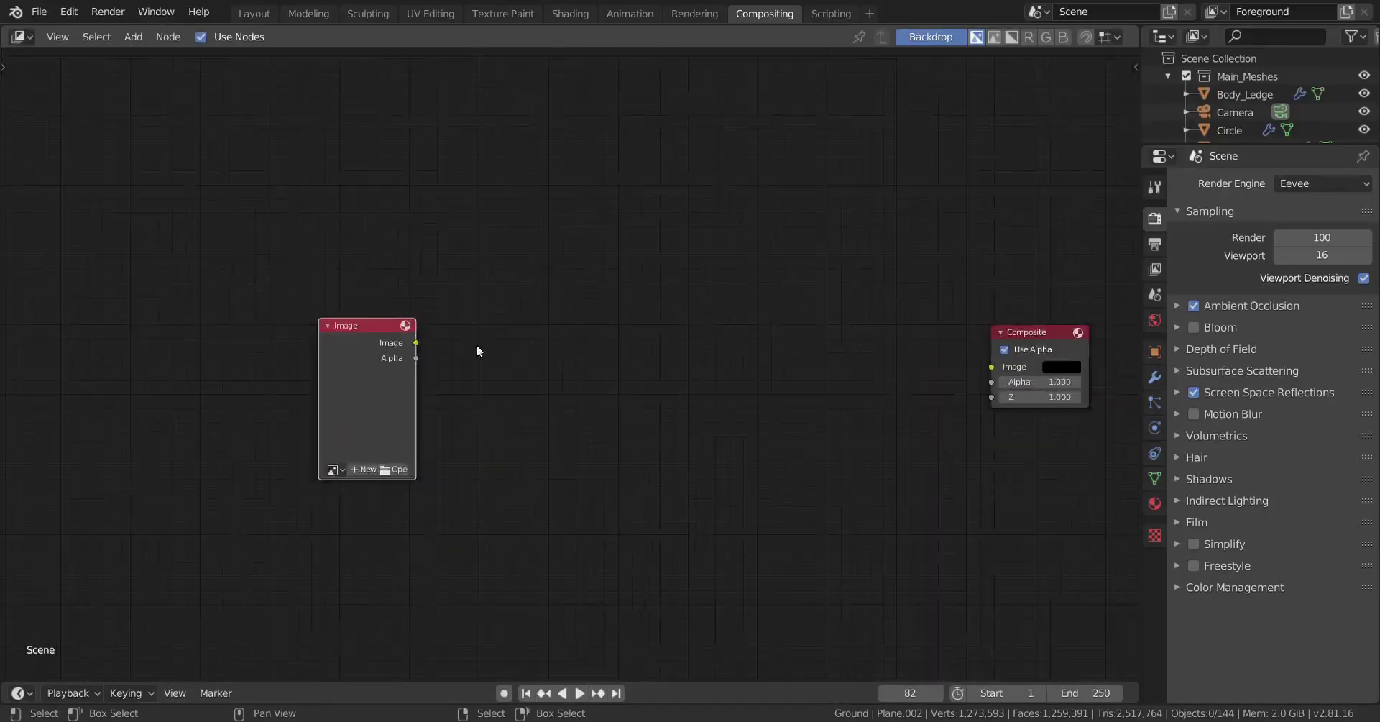
drag(383, 339, 285, 349)
scroll(418, 356, down, 2)
middle_drag(419, 355, 578, 320)
scroll(575, 320, up, 3)
middle_drag(496, 332, 338, 353)
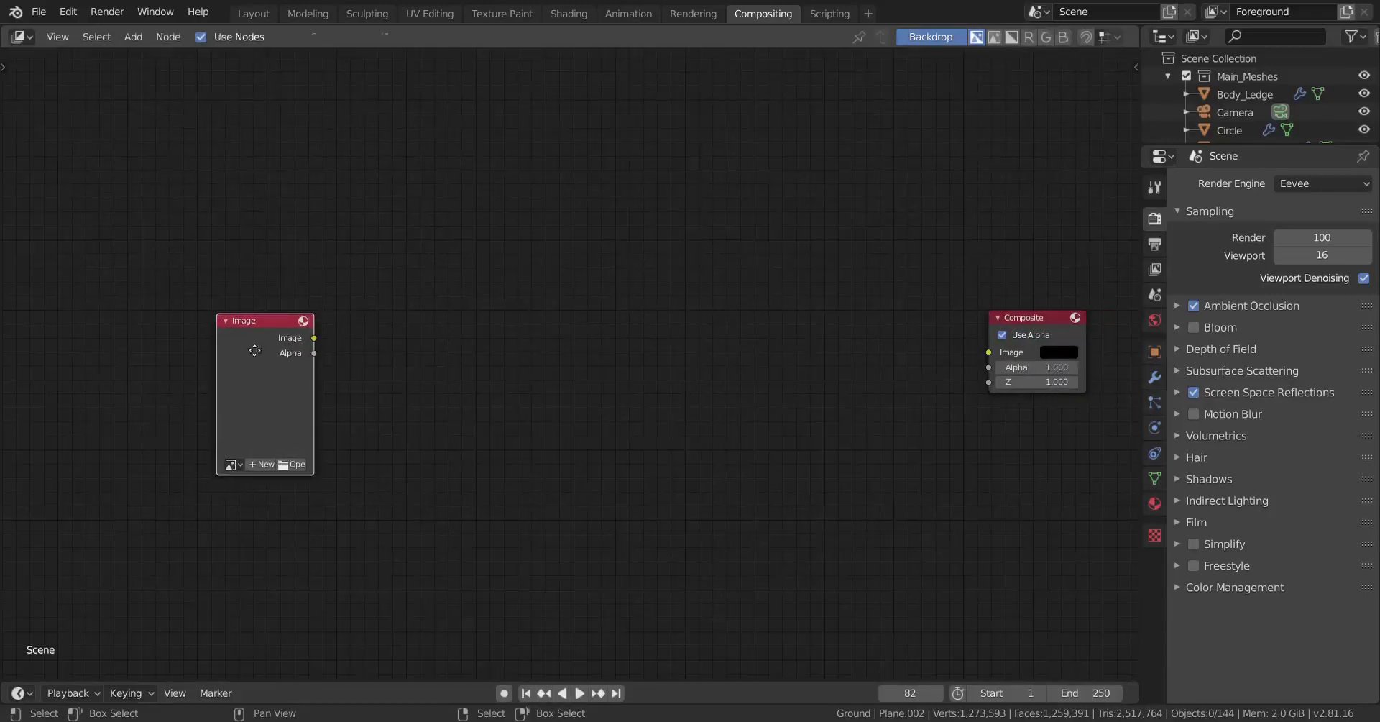
drag(256, 350, 255, 396)
Step: Duplicate the Image node with Shift+D, placing the copy above the original
key(shift+d)
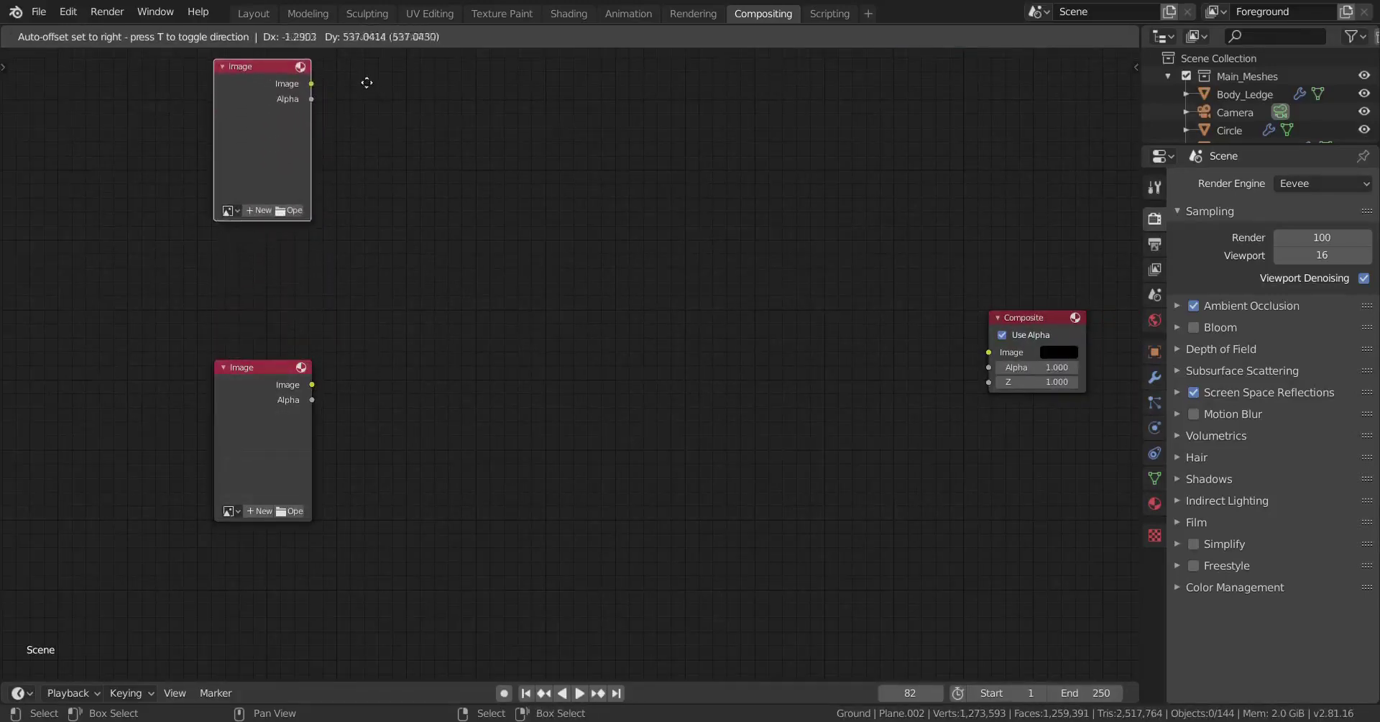
click(360, 80)
middle_drag(352, 232, 472, 273)
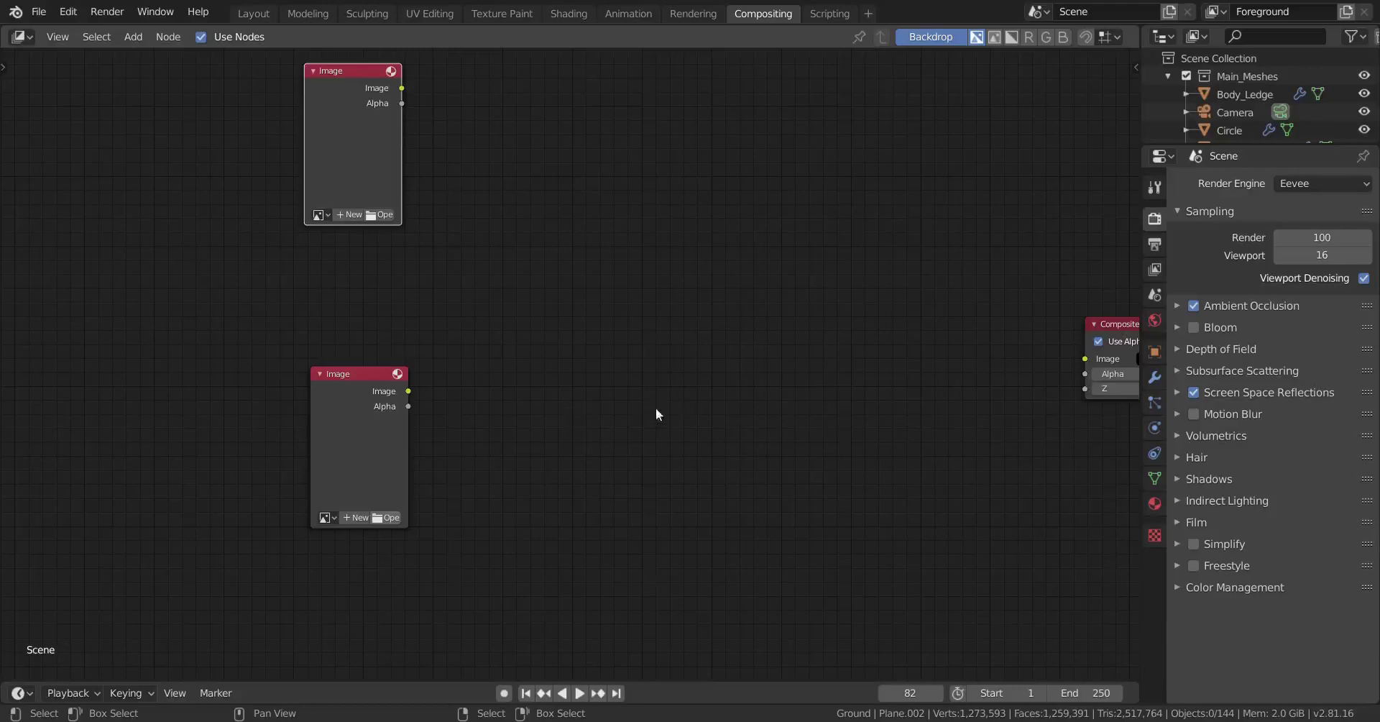
scroll(654, 406, down, 2)
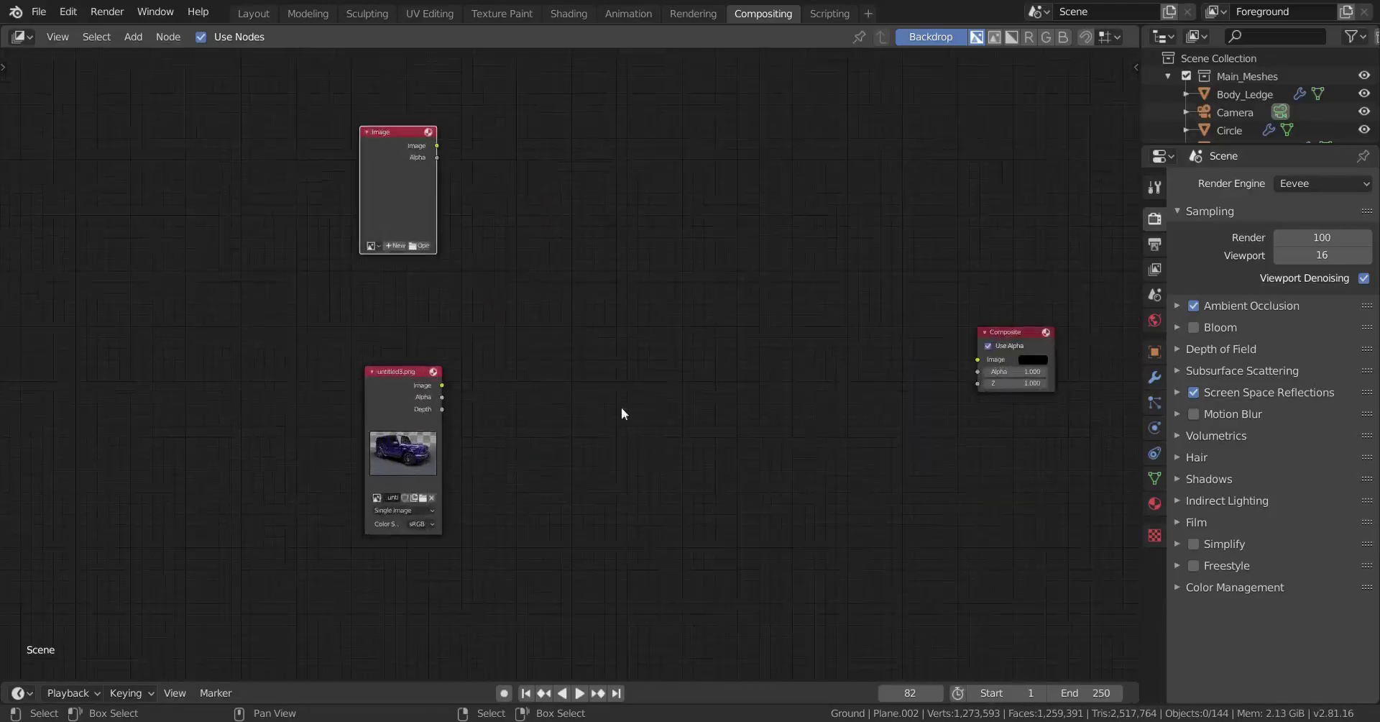
scroll(603, 406, up, 2)
Step: Add a ColorRamp node with Ease interpolation and its white stop at 0.069
key(shift+a)
mouse_move(546, 458)
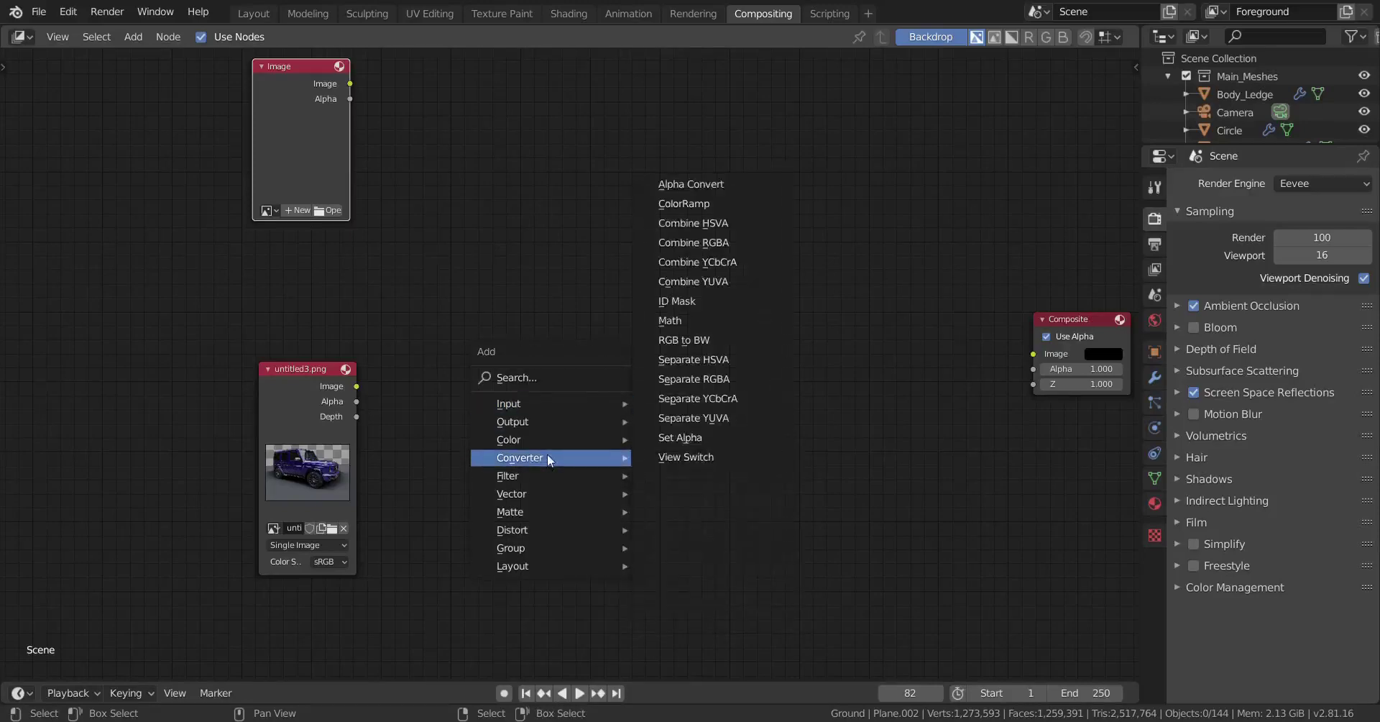
click(712, 204)
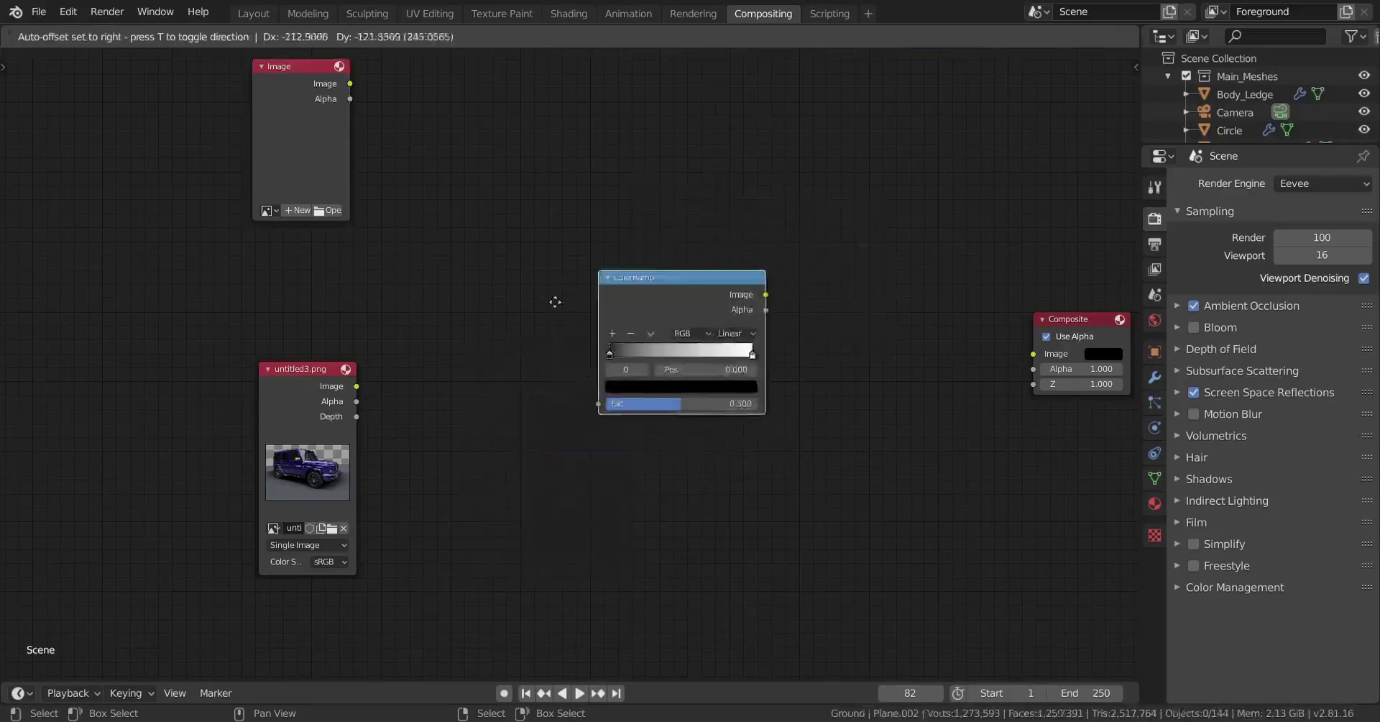
click(475, 367)
scroll(638, 380, up, 2)
click(622, 438)
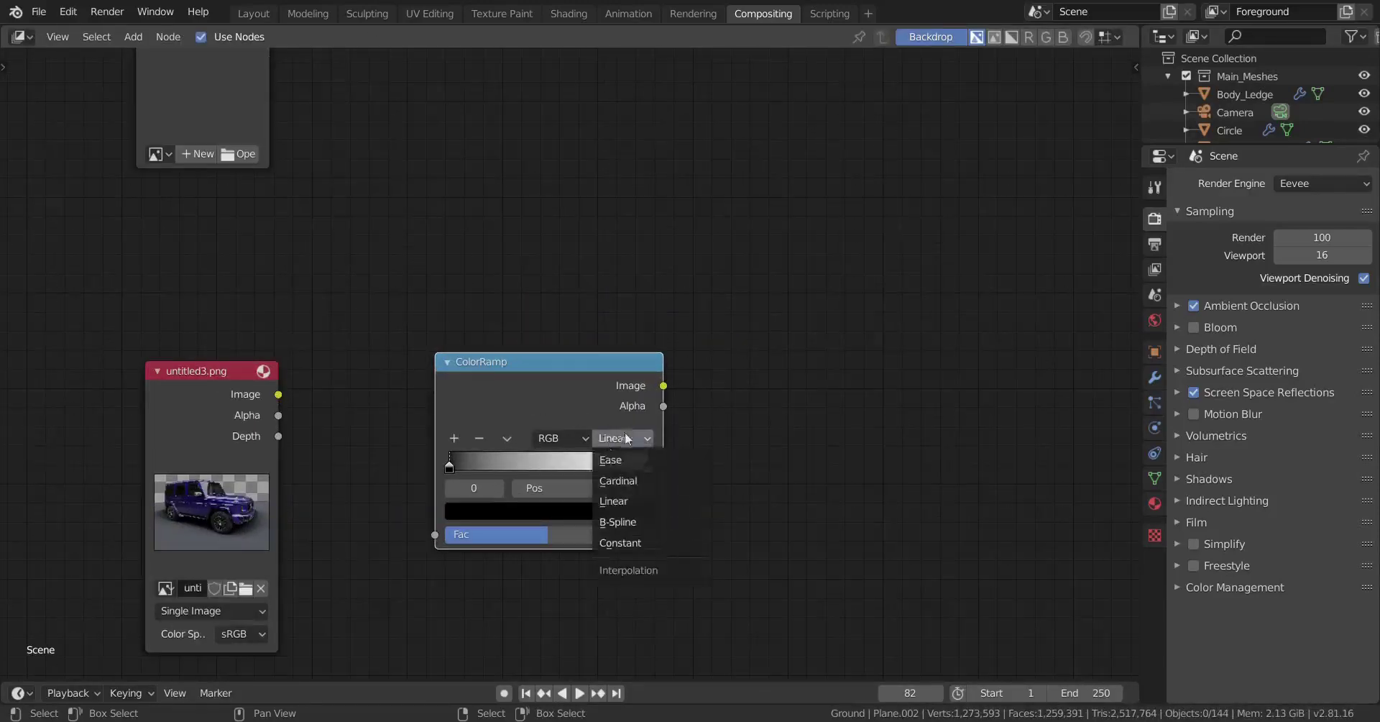
click(623, 459)
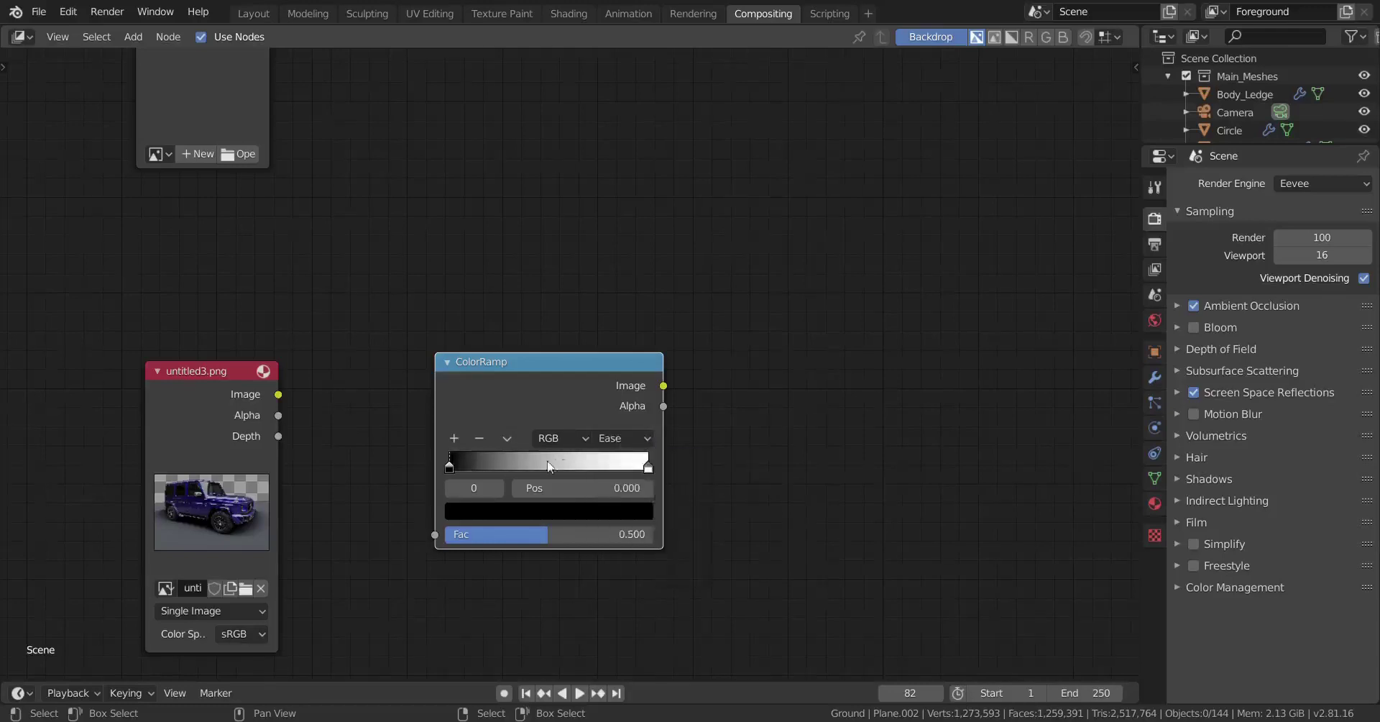
scroll(659, 446, up, 1)
drag(766, 464, 507, 464)
drag(300, 370, 499, 549)
scroll(714, 472, down, 6)
Step: Feed untitled3.png into the ColorRamp and preview it through a Viewer node moved aside
middle_drag(733, 402, 558, 433)
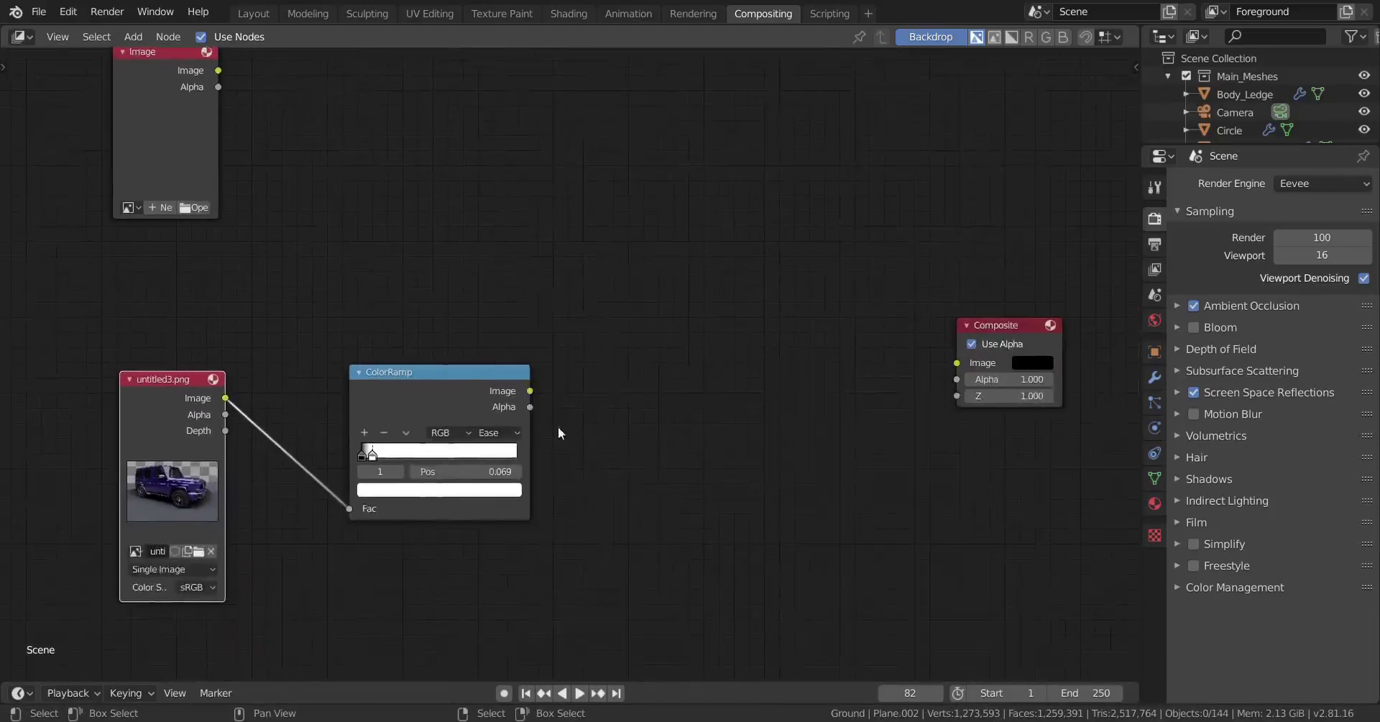
ctrl+shift+click(451, 388)
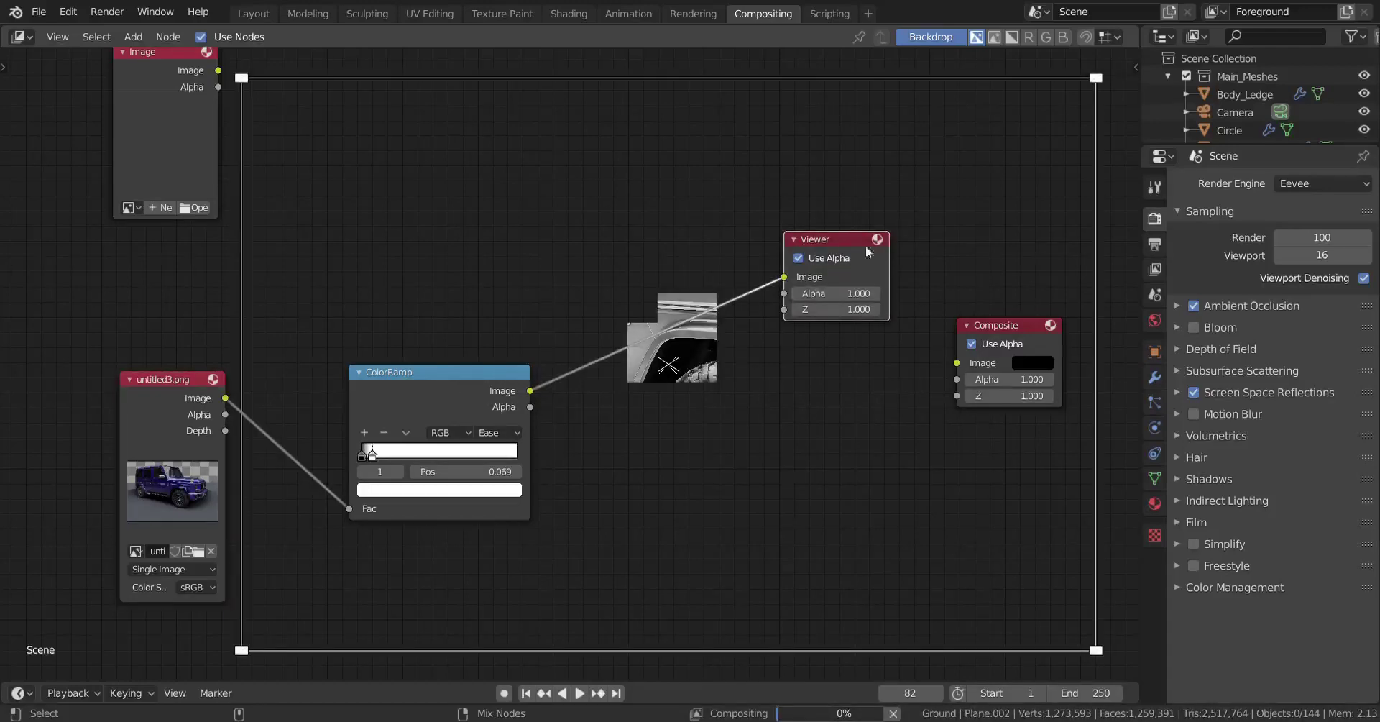
drag(850, 254, 1022, 235)
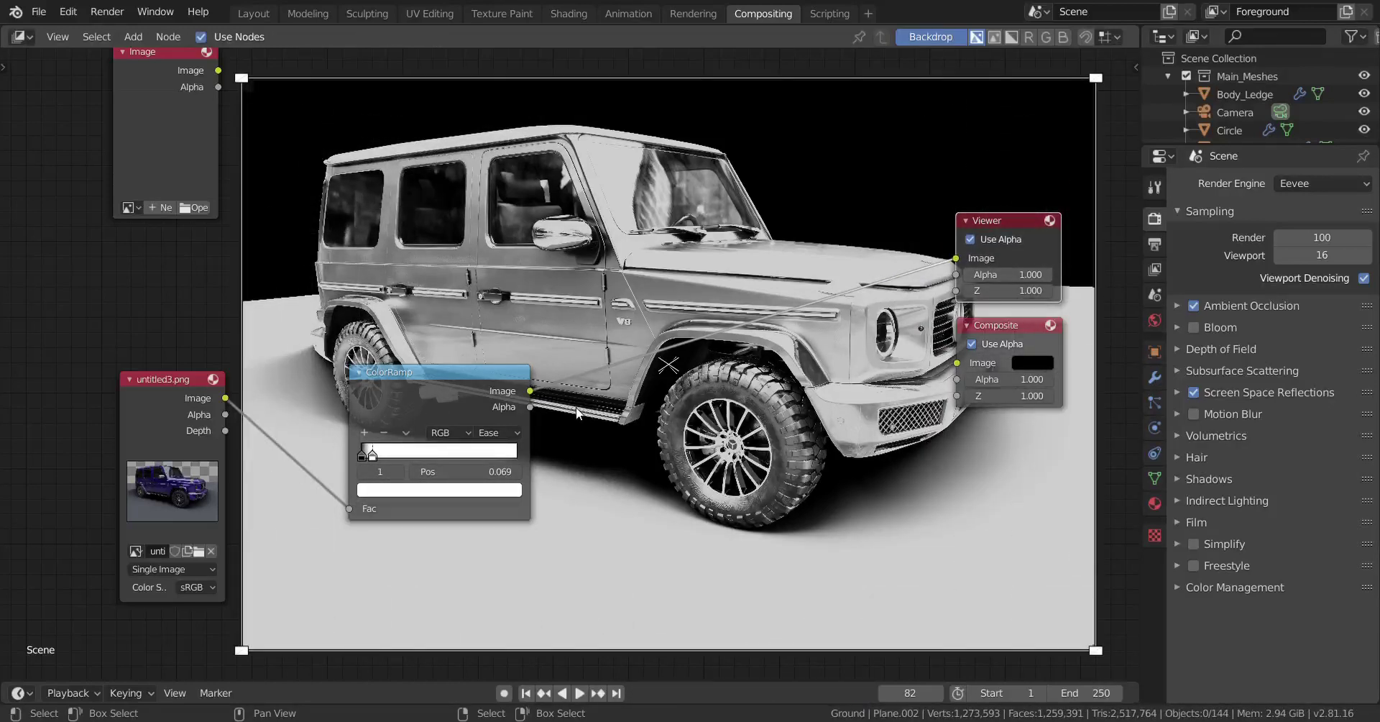
Step: Shrink the backdrop and slide the ColorRamp white stop to Pos 0.025
key(v)
scroll(579, 410, up, 1)
middle_drag(579, 410, 775, 380)
scroll(775, 379, up, 3)
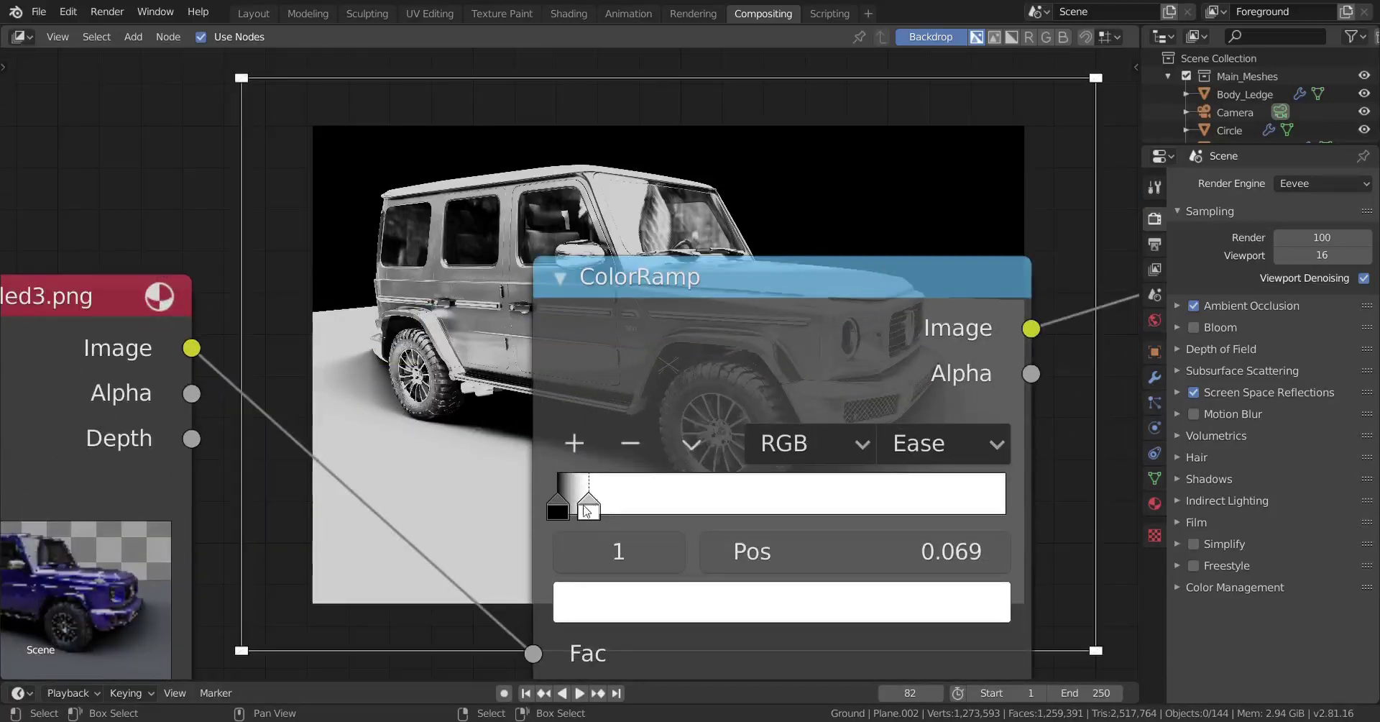
drag(588, 499, 564, 484)
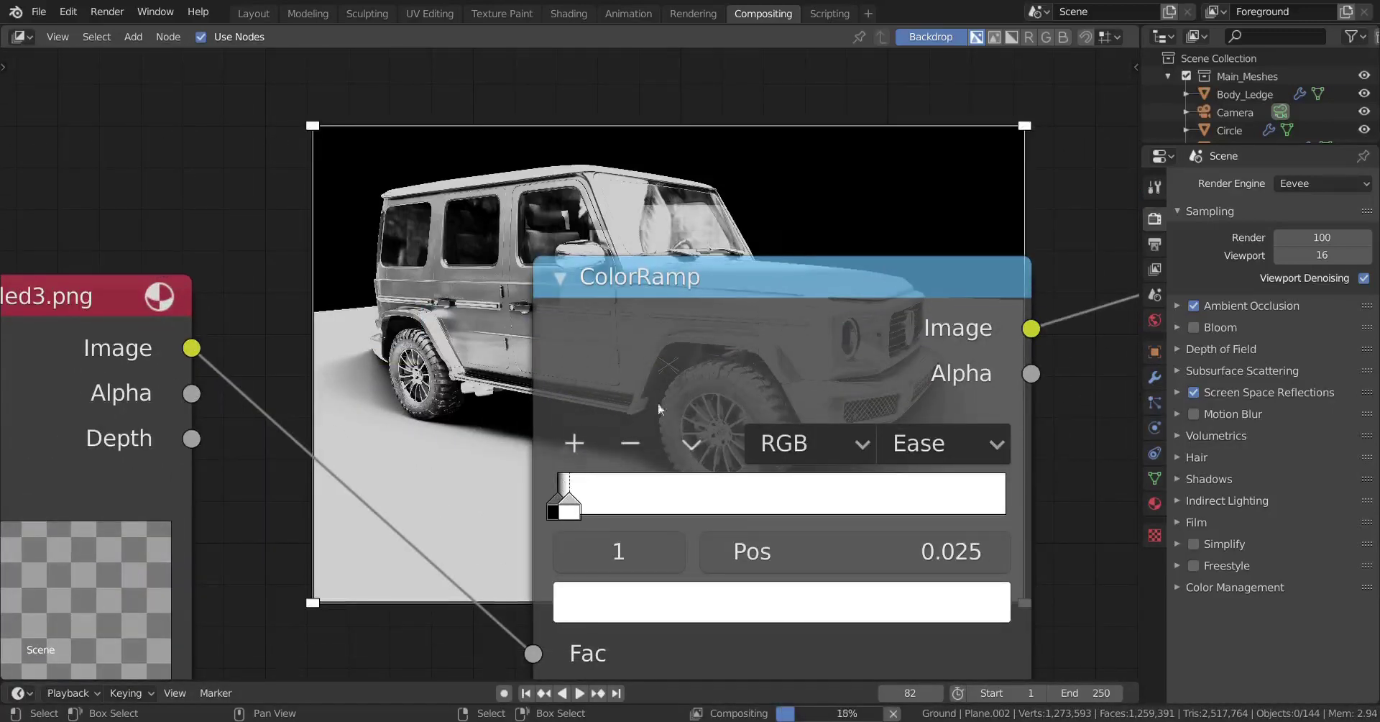
Step: Move the ColorRamp node left and reframe the Viewer and Composite nodes
middle_drag(736, 246, 679, 503)
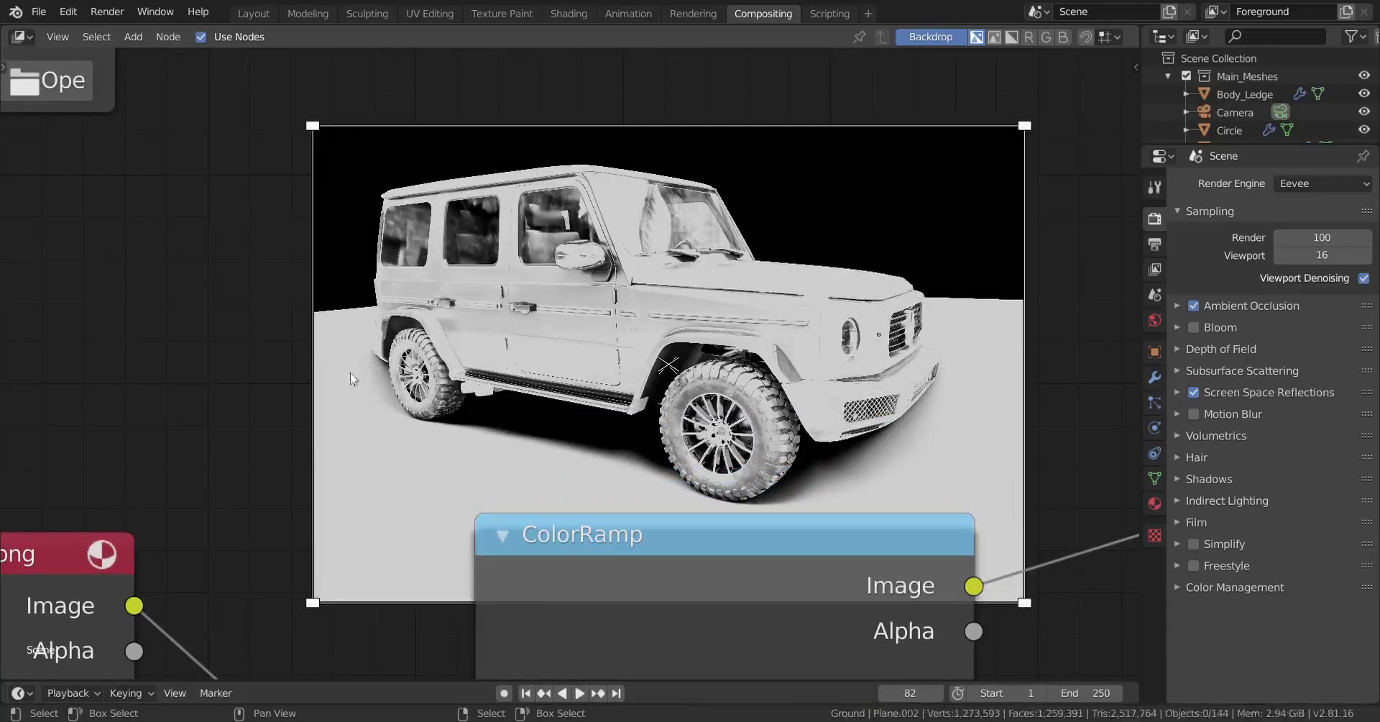
scroll(808, 424, down, 3)
scroll(808, 425, down, 2)
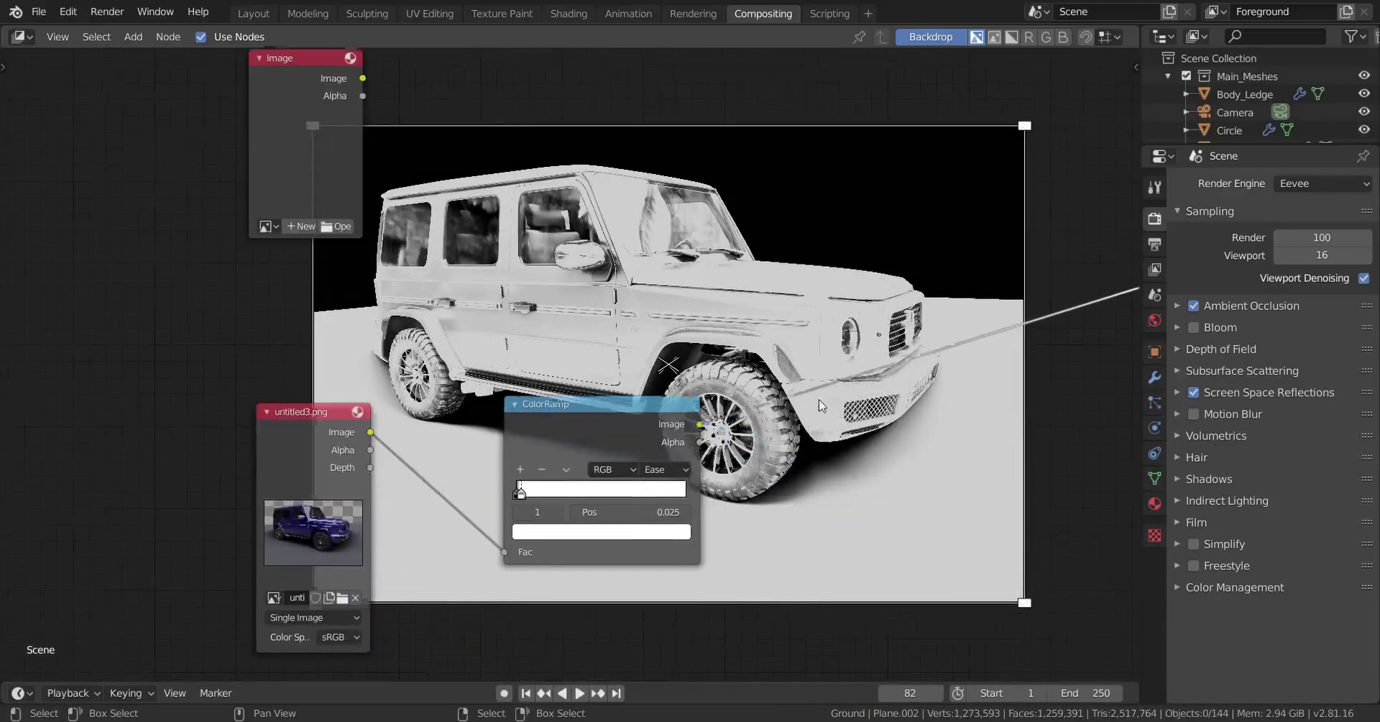
drag(573, 424, 469, 418)
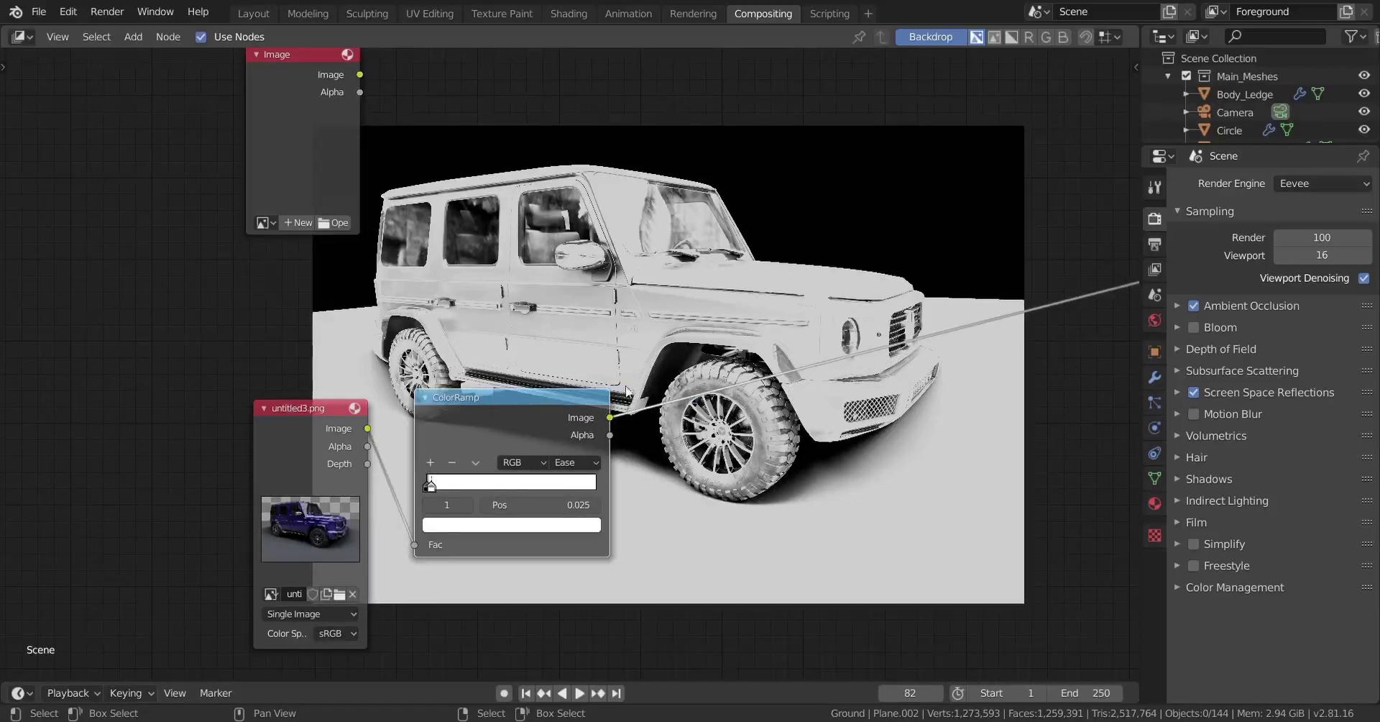
scroll(866, 342, down, 4)
middle_drag(869, 338, 712, 331)
scroll(713, 332, up, 2)
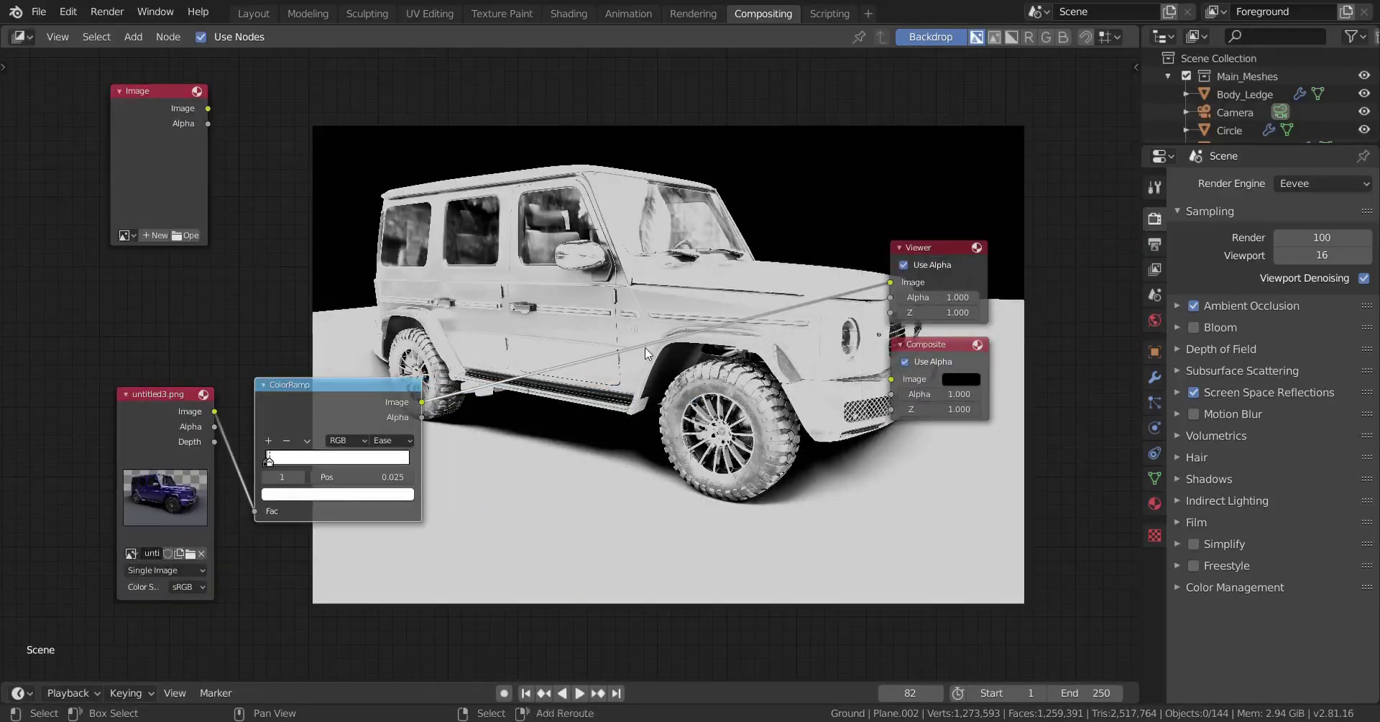
Step: Add a Color > Alpha Over node and place it above the car preview
key(shift+a)
mouse_move(631, 294)
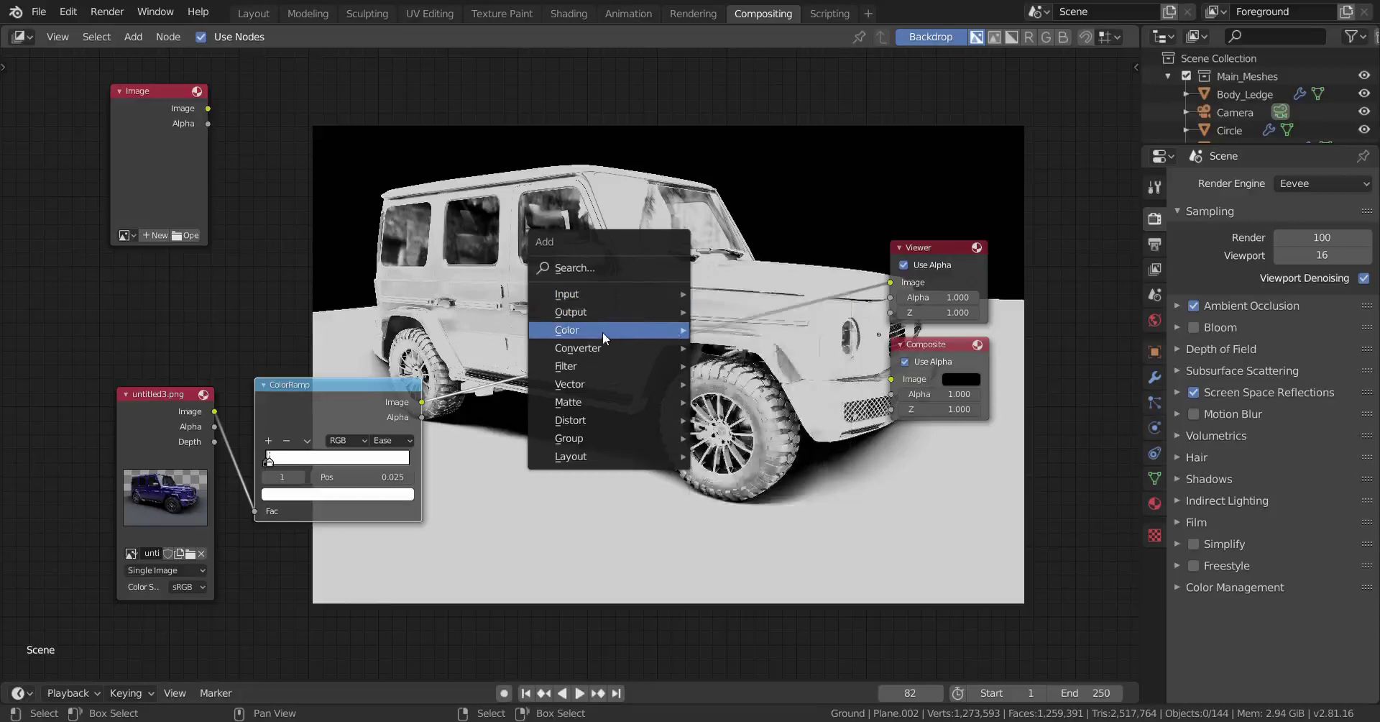
mouse_move(602, 330)
click(756, 330)
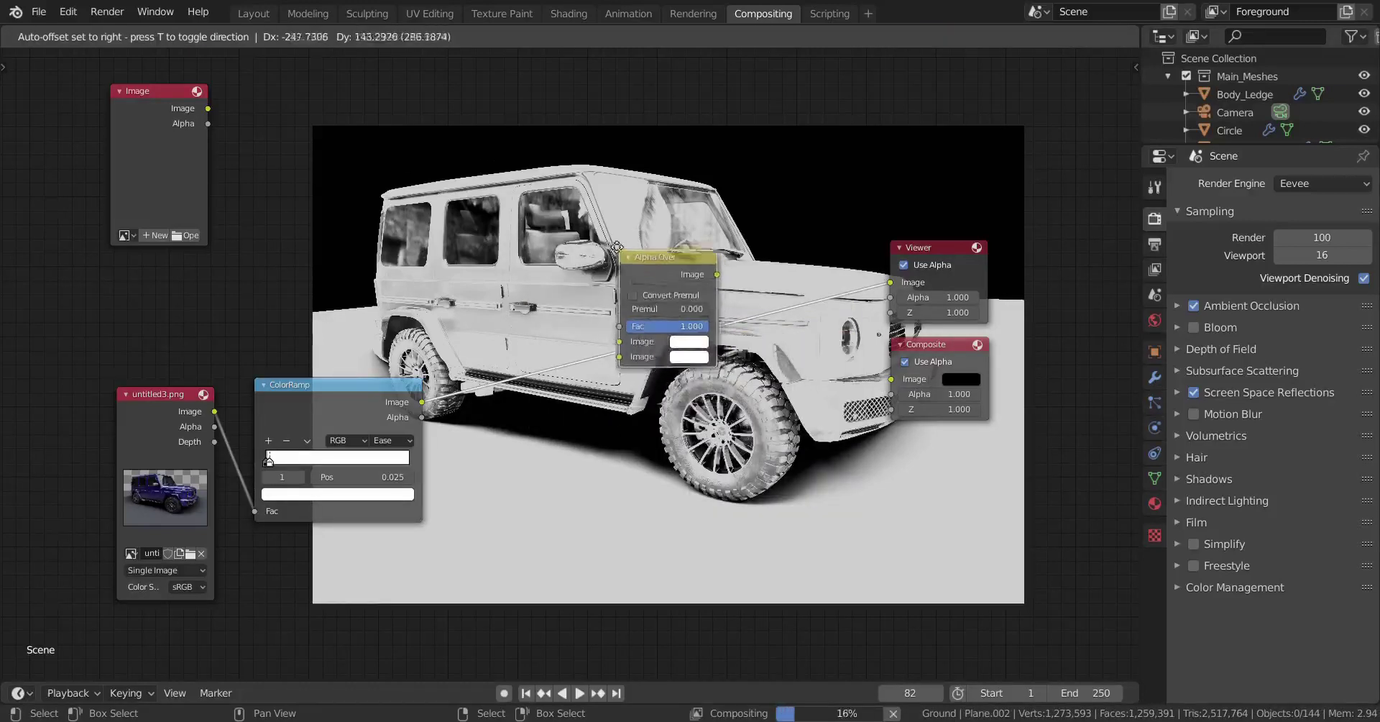
click(590, 213)
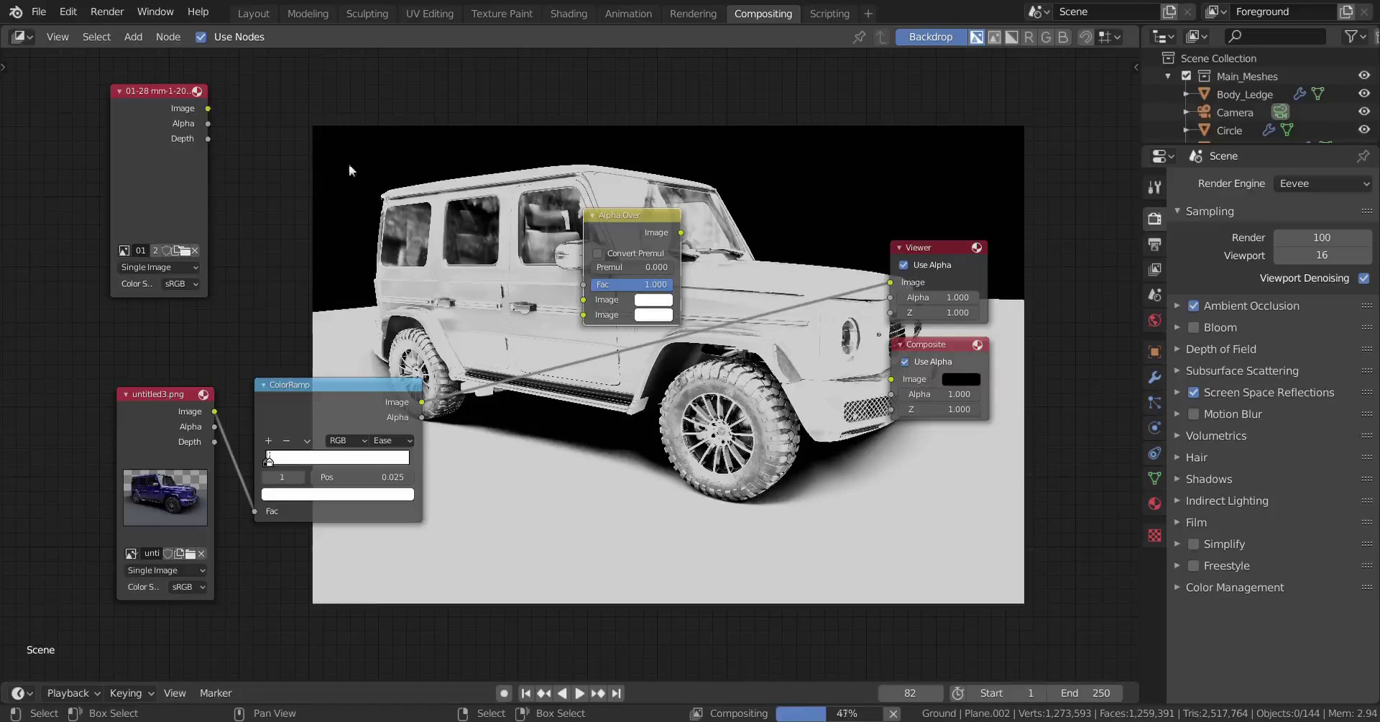
Step: Link the courtyard photo to Alpha Over's first Image and the ColorRamp output to its inputs
drag(208, 108, 583, 299)
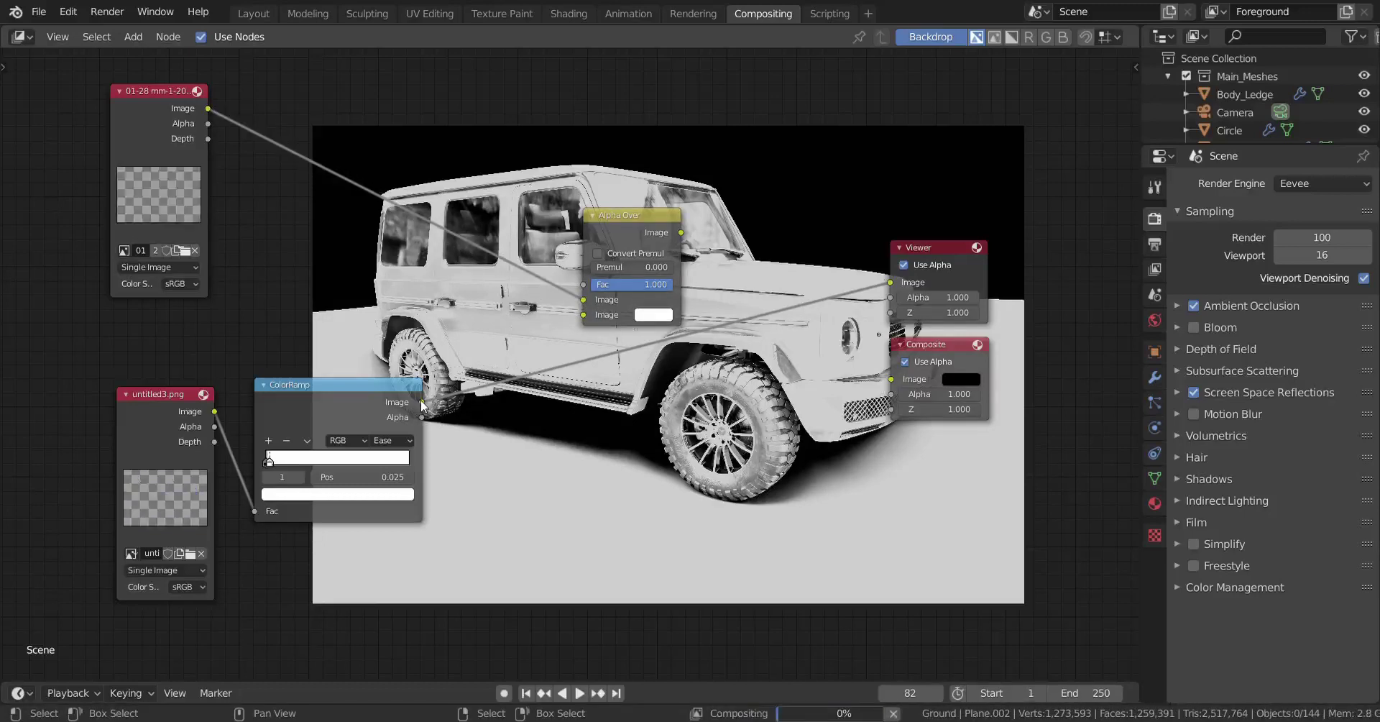
drag(422, 402, 607, 318)
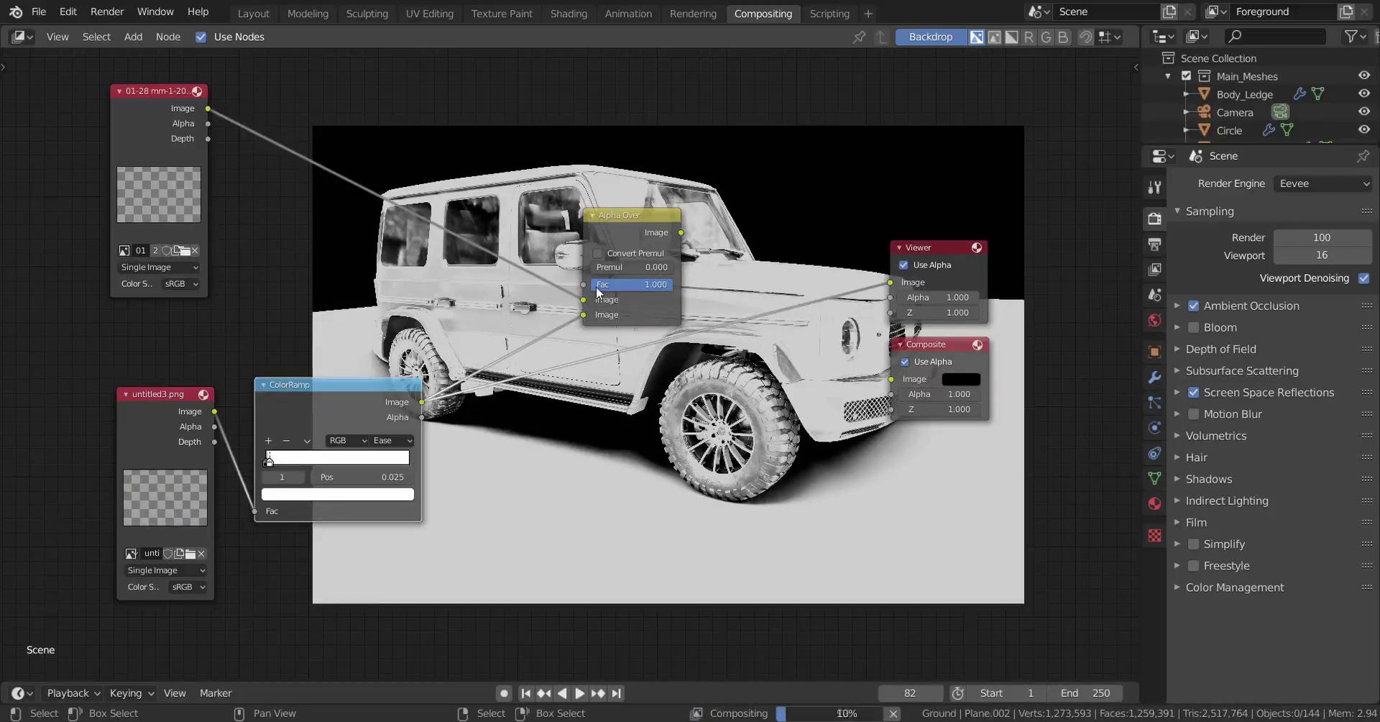
drag(351, 397, 342, 391)
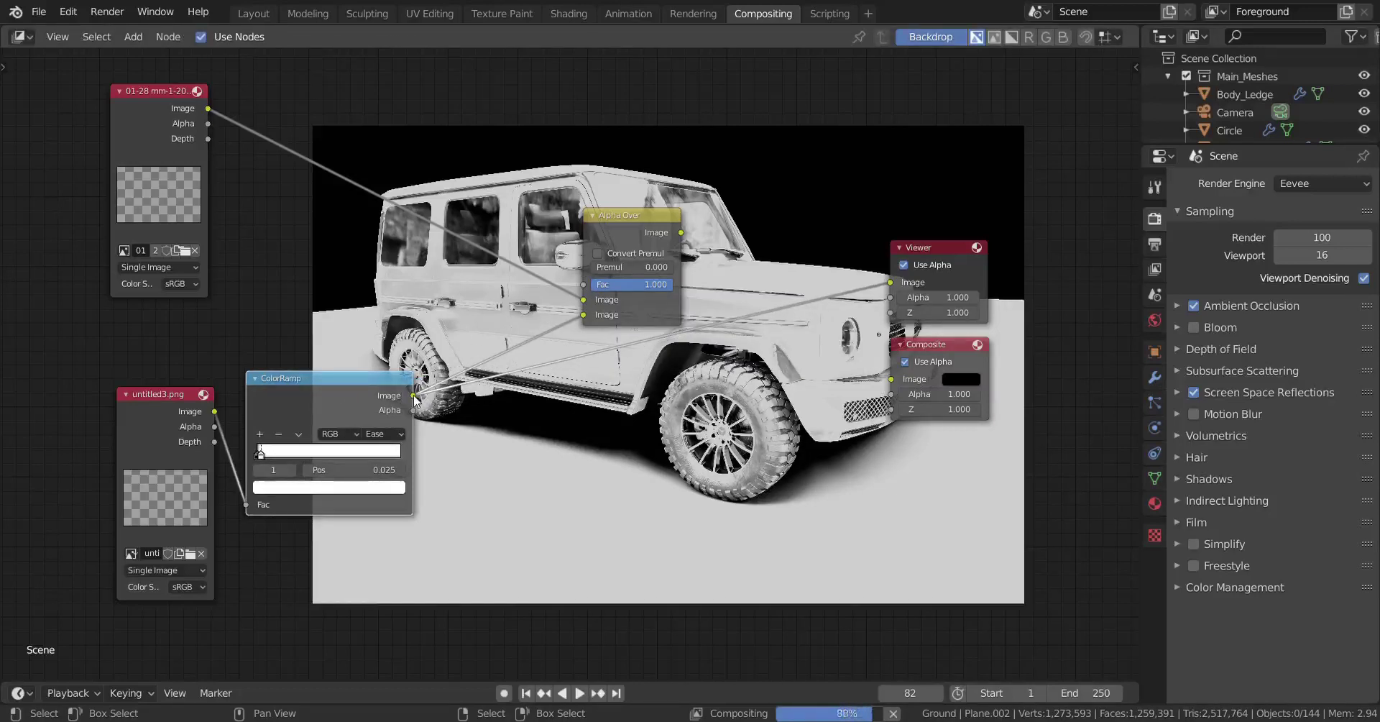
drag(415, 397, 434, 379)
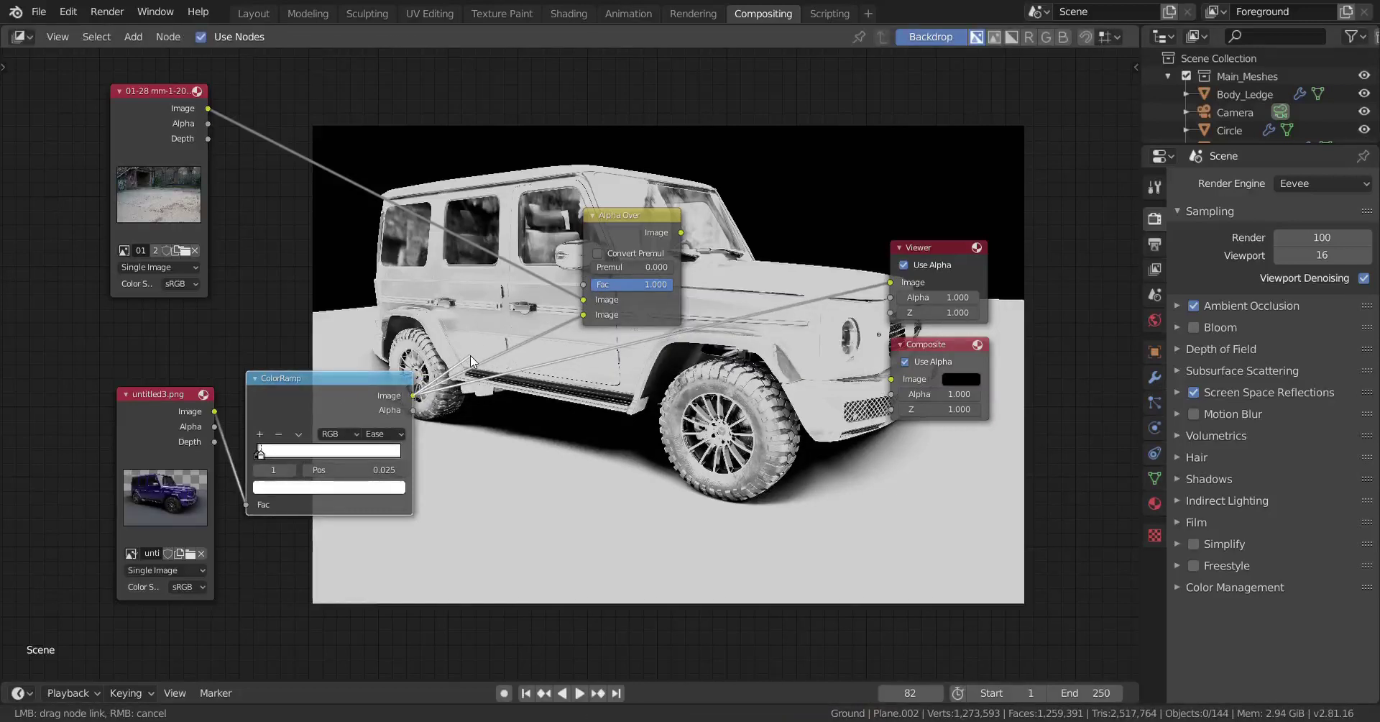
drag(529, 307, 588, 285)
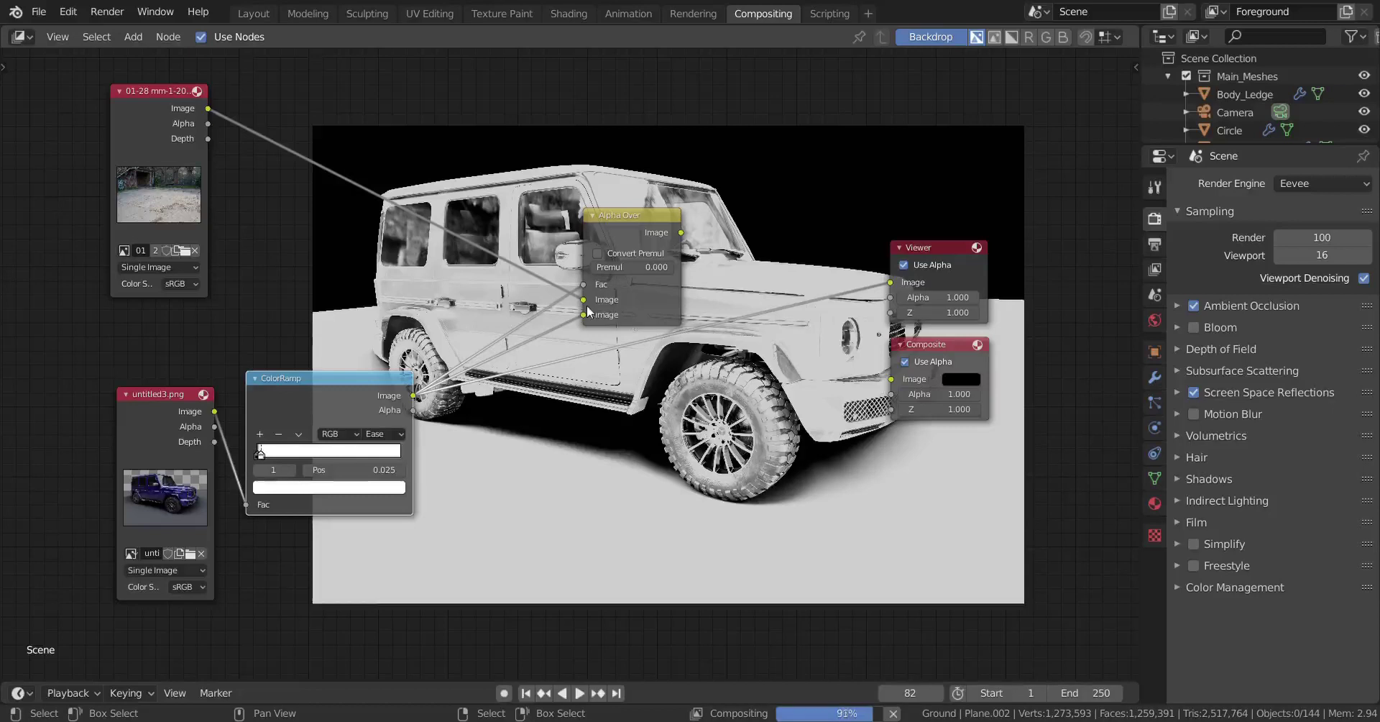
Step: Move Alpha Over right and connect its output to the Viewer
scroll(581, 316, up, 1)
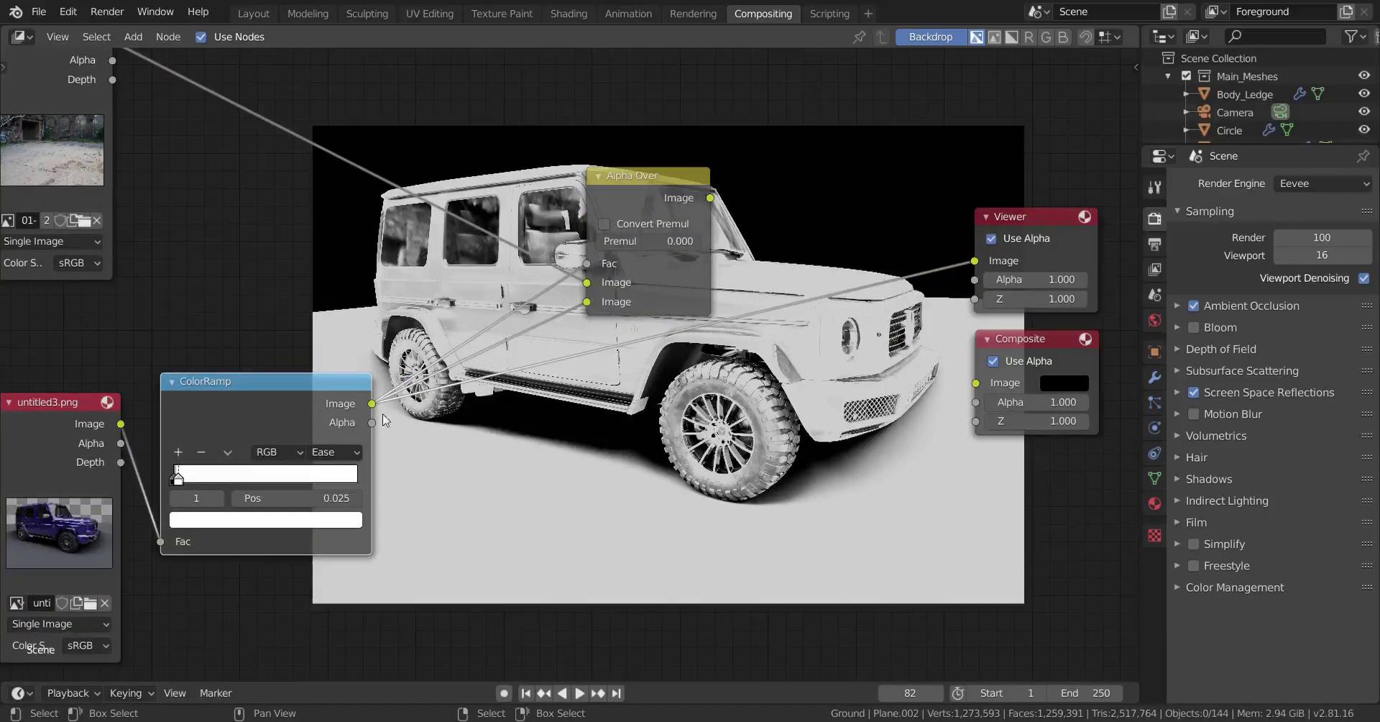
drag(654, 181, 974, 260)
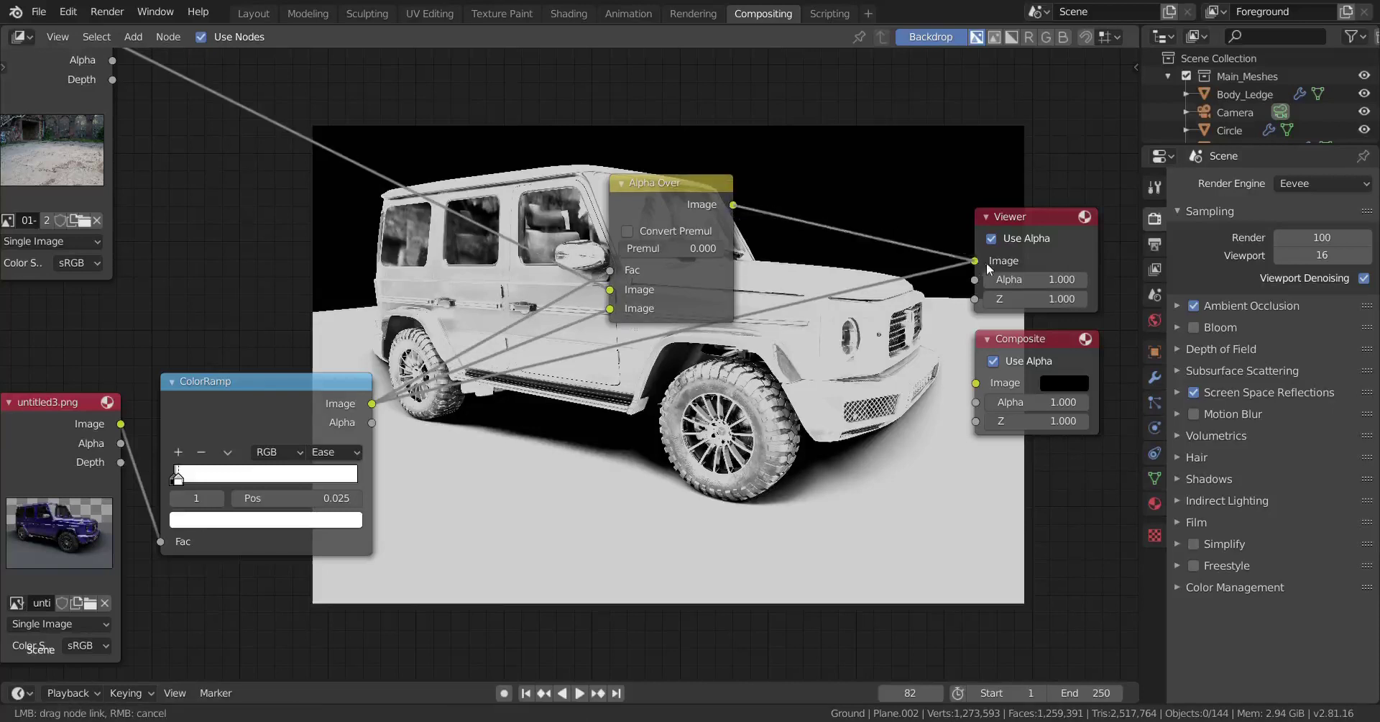
middle_drag(712, 234, 791, 497)
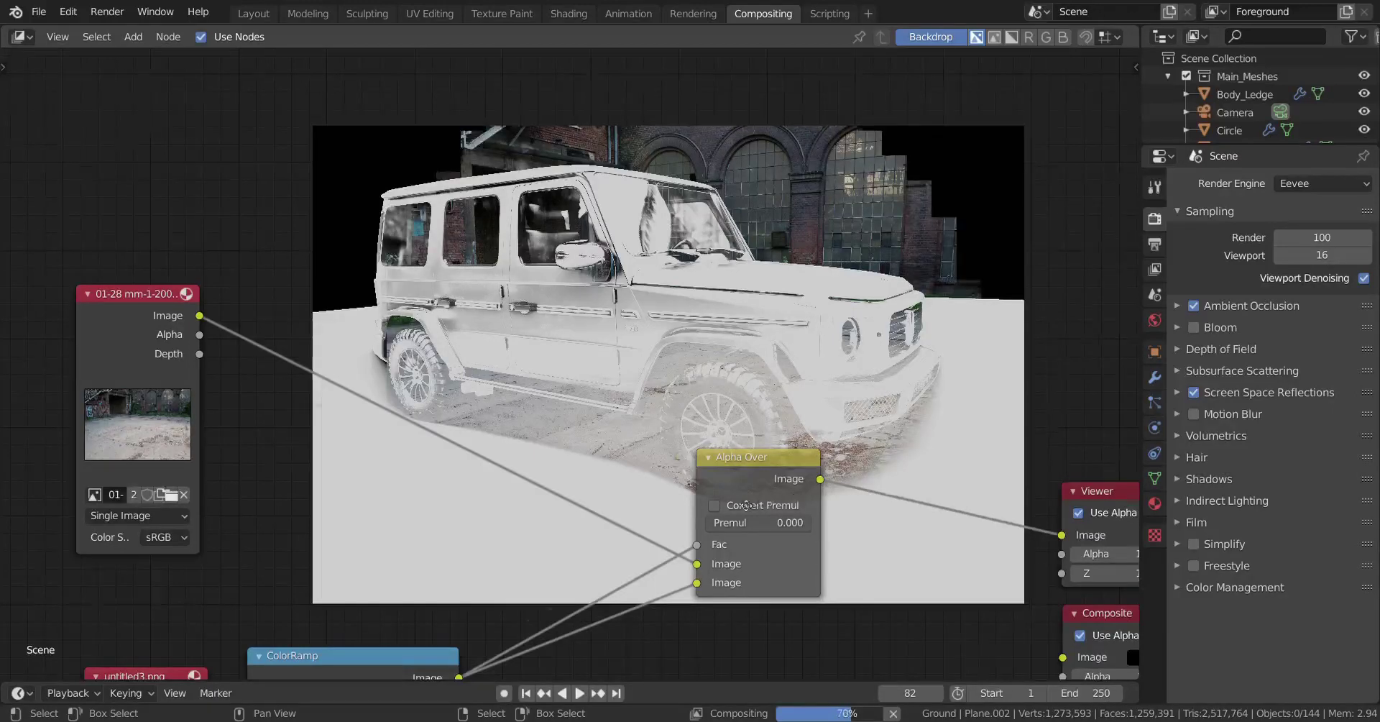
Step: Slide the untitled3.png and ColorRamp nodes further left in the tree
middle_drag(791, 498, 605, 536)
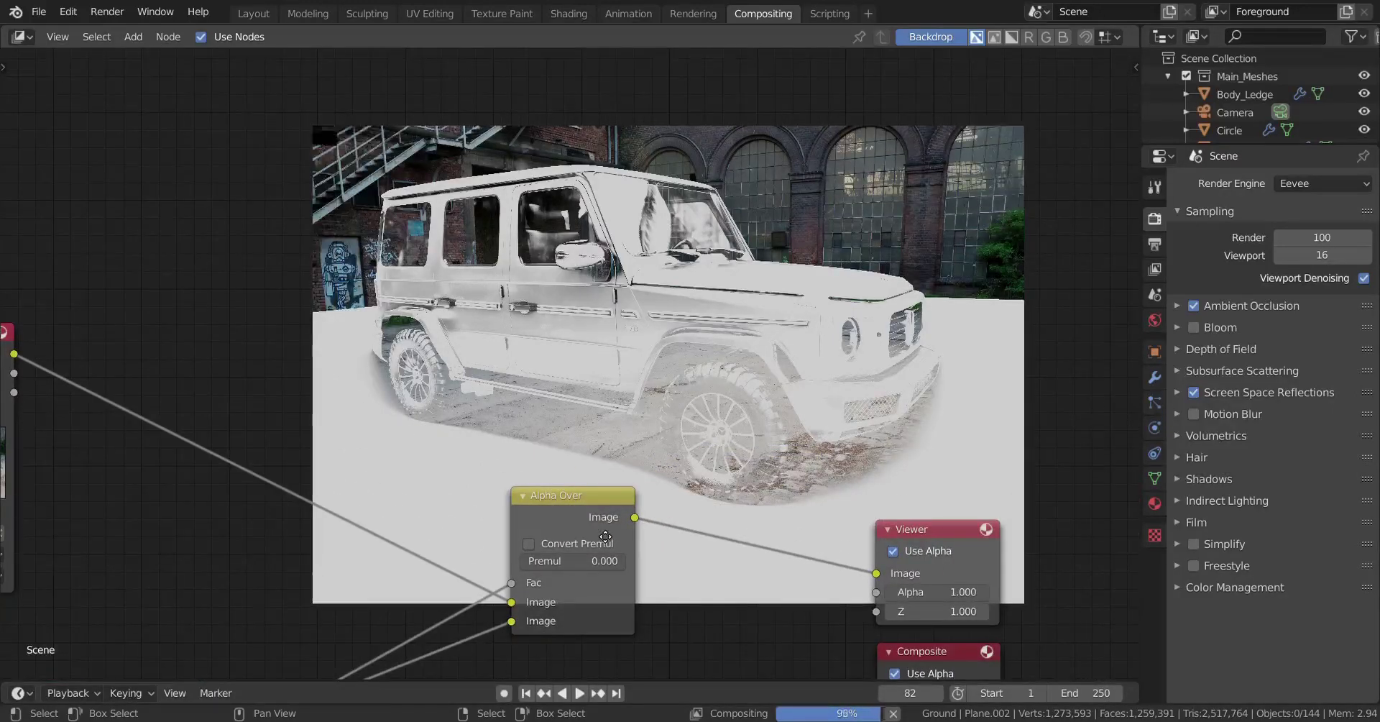
middle_drag(605, 537, 626, 251)
middle_drag(456, 376, 510, 438)
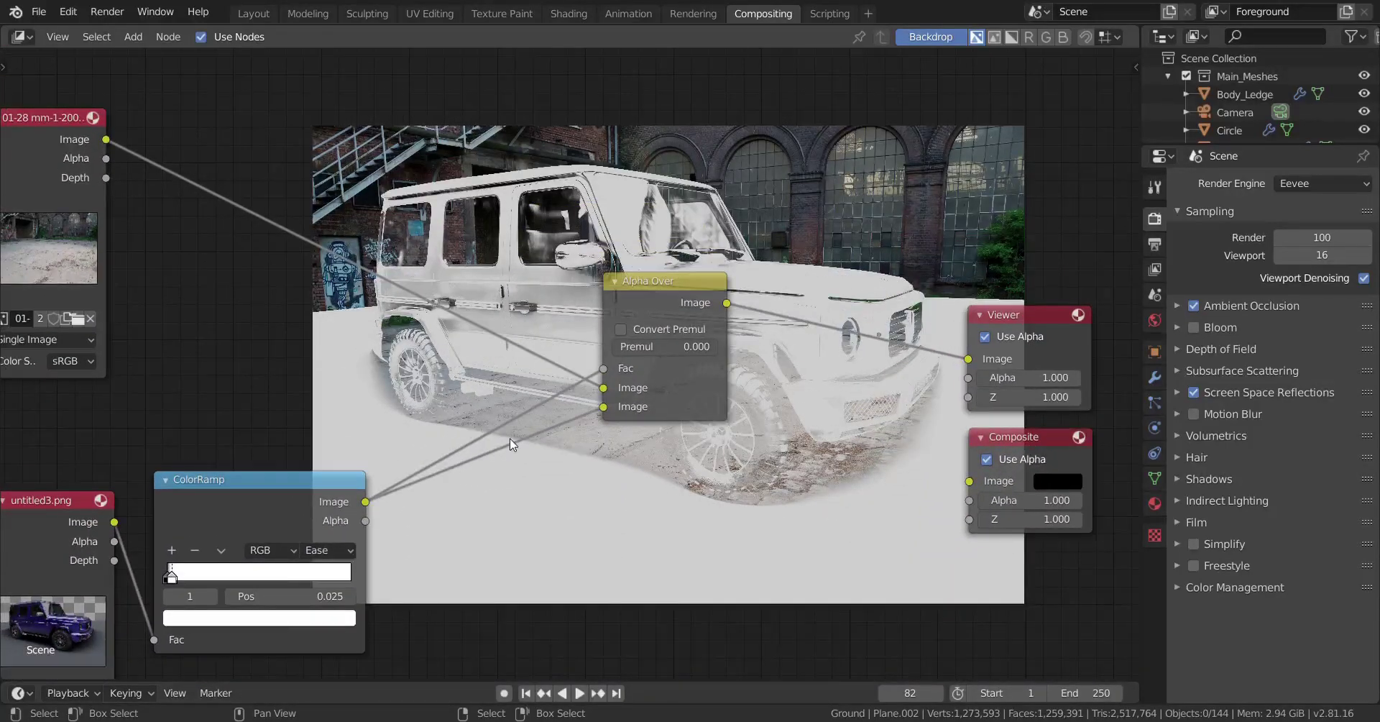
middle_drag(376, 479, 494, 371)
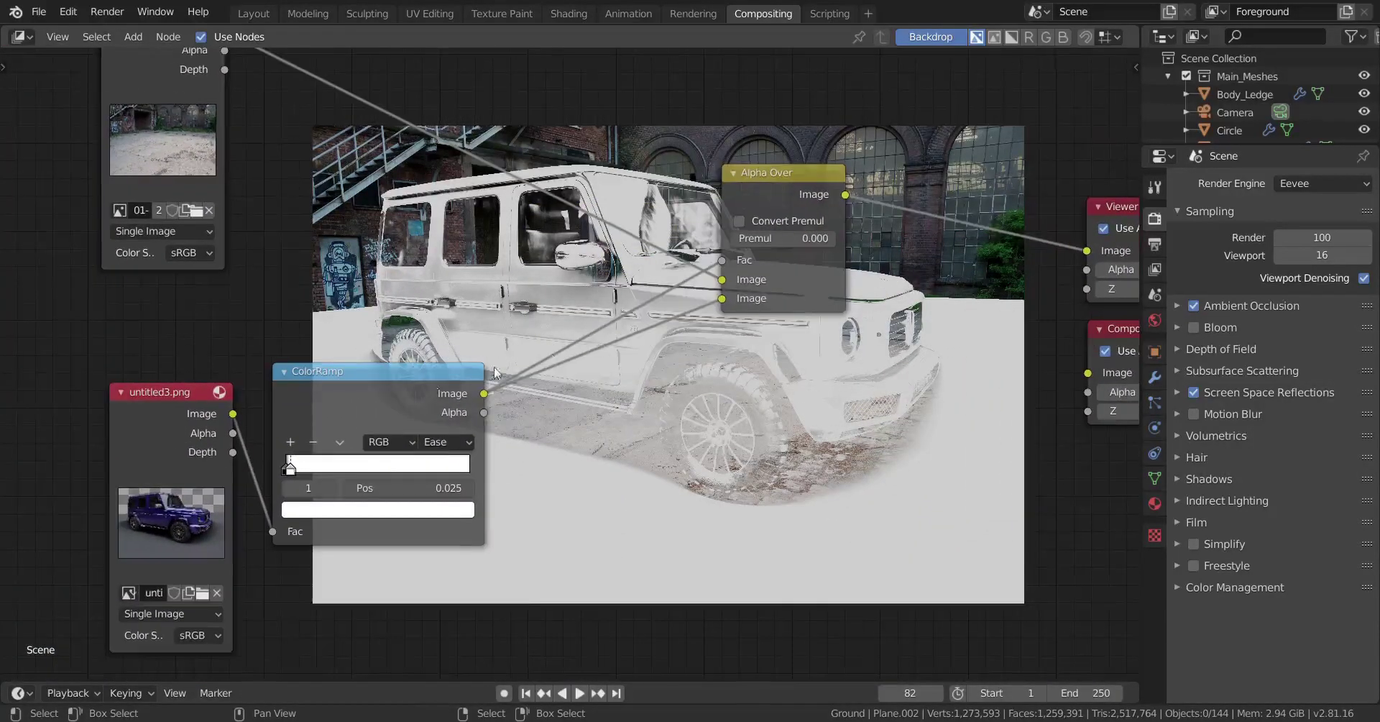
drag(144, 431, 77, 430)
mouse_move(389, 422)
mouse_down()
mouse_move(263, 421)
mouse_move(385, 401)
mouse_up()
drag(144, 425, 72, 426)
drag(272, 407, 144, 413)
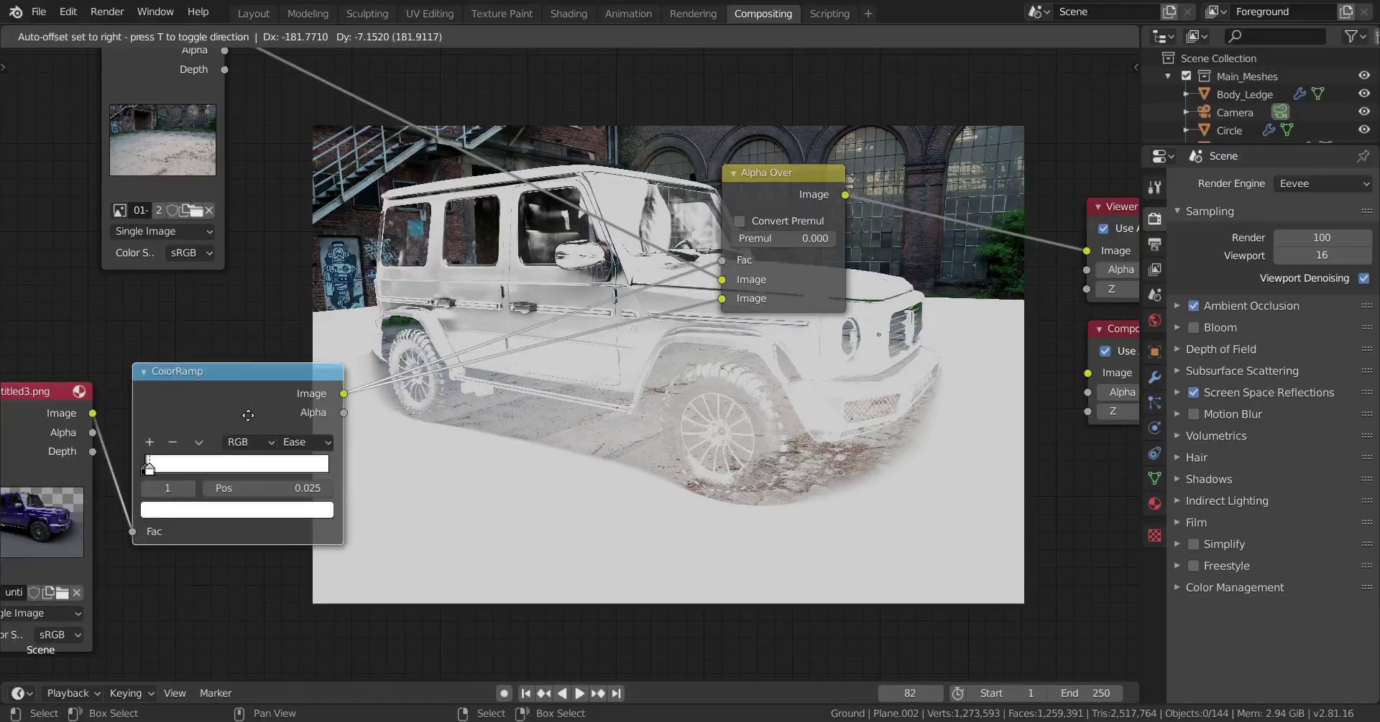
scroll(431, 415, down, 1)
middle_drag(435, 414, 558, 384)
scroll(575, 379, up, 2)
key(shift+a)
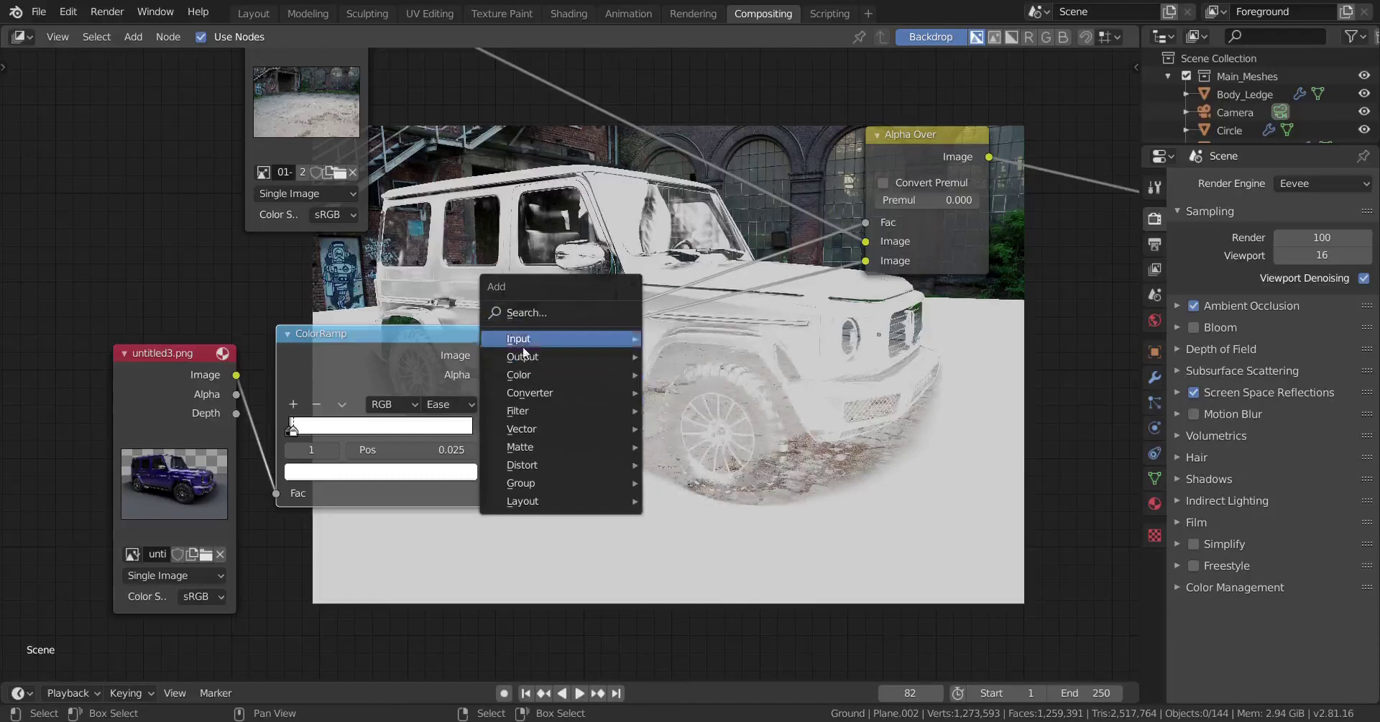
Step: Drop a Color > Invert node onto the ColorRamp–Alpha Over link and reframe the tree
mouse_move(527, 374)
click(726, 509)
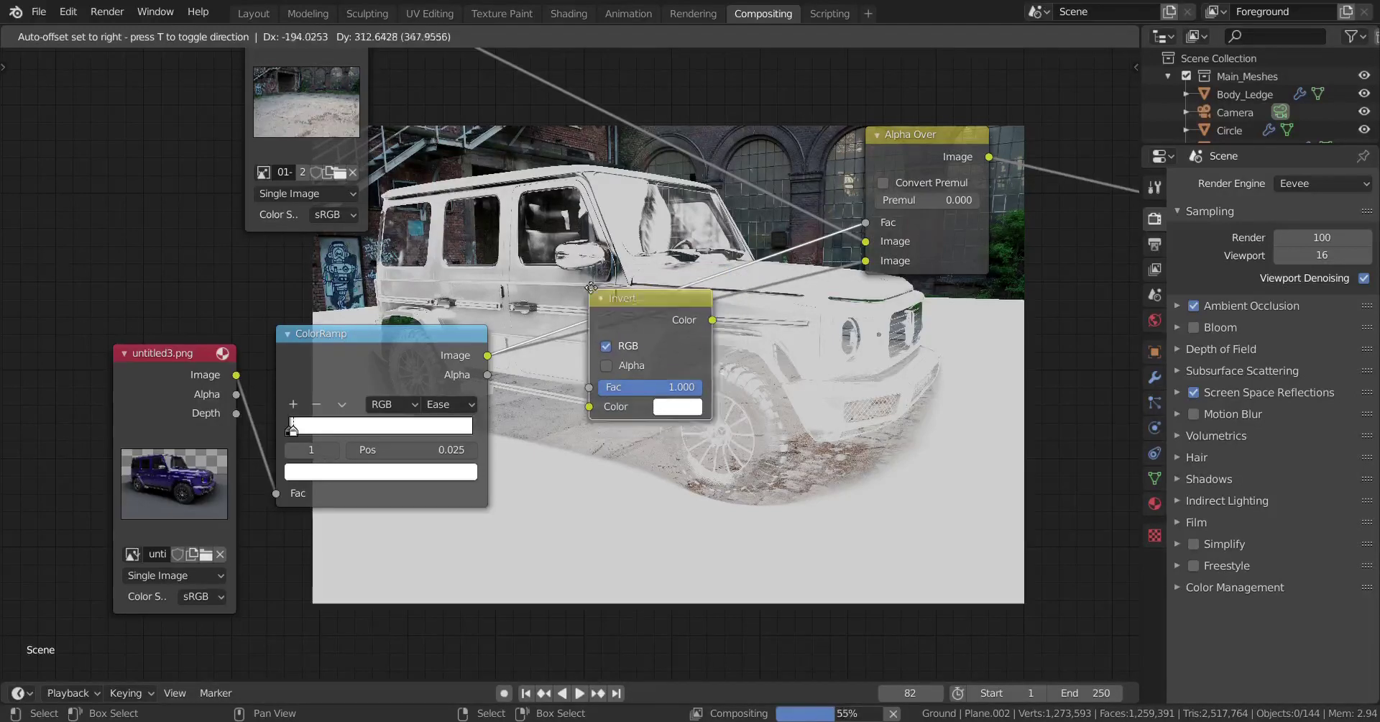
click(579, 267)
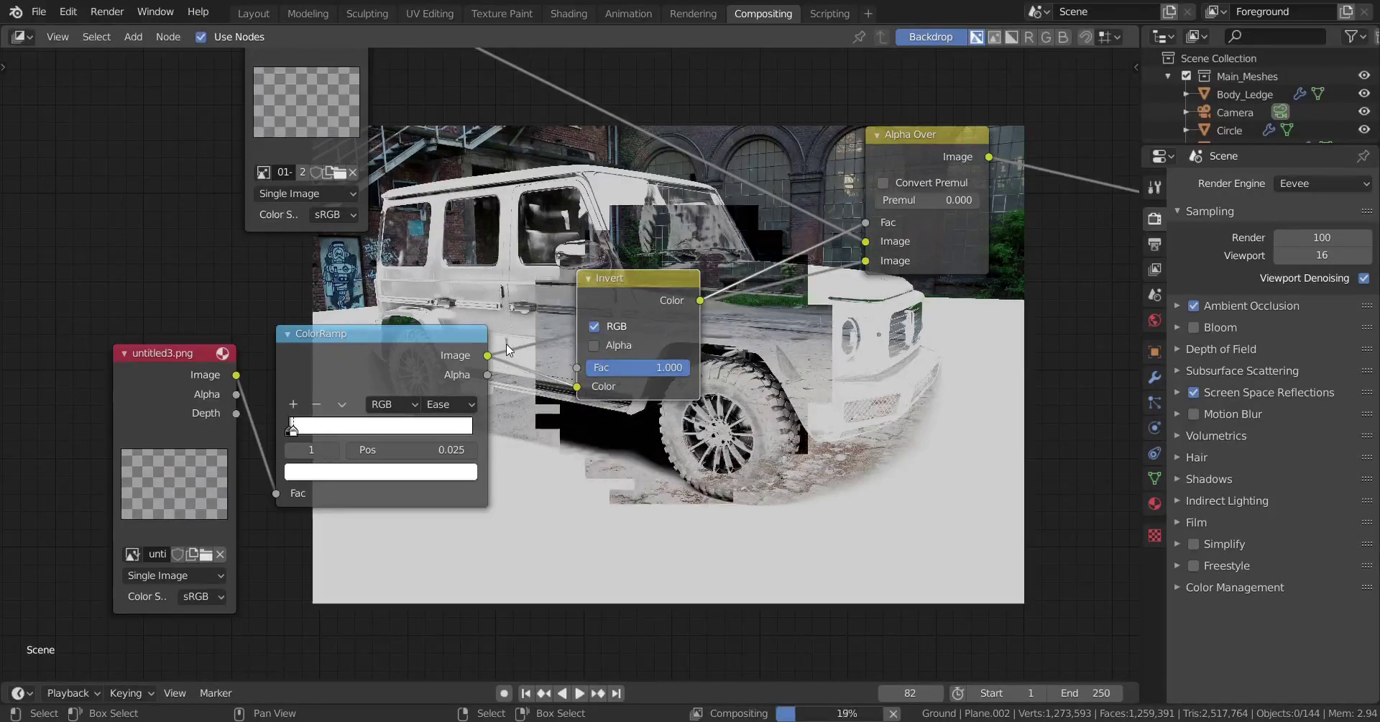
middle_drag(755, 327, 568, 574)
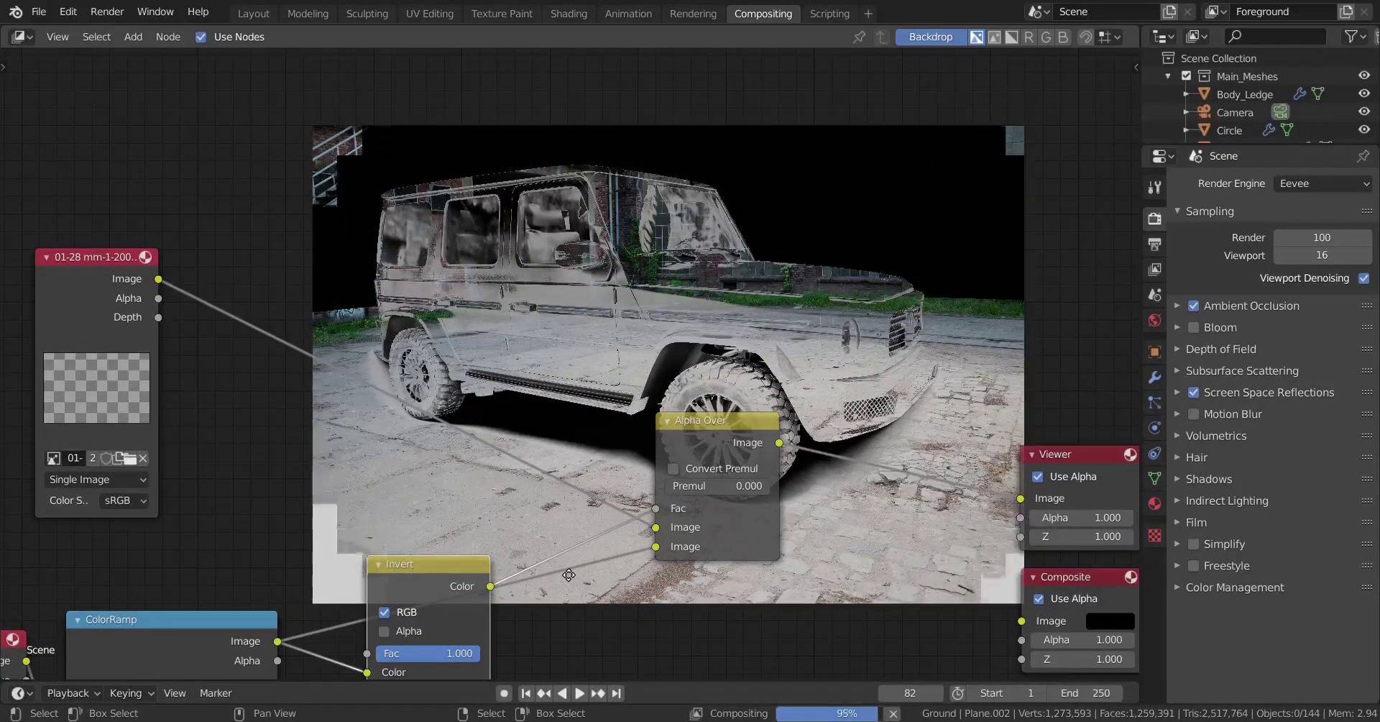
middle_drag(548, 575, 405, 588)
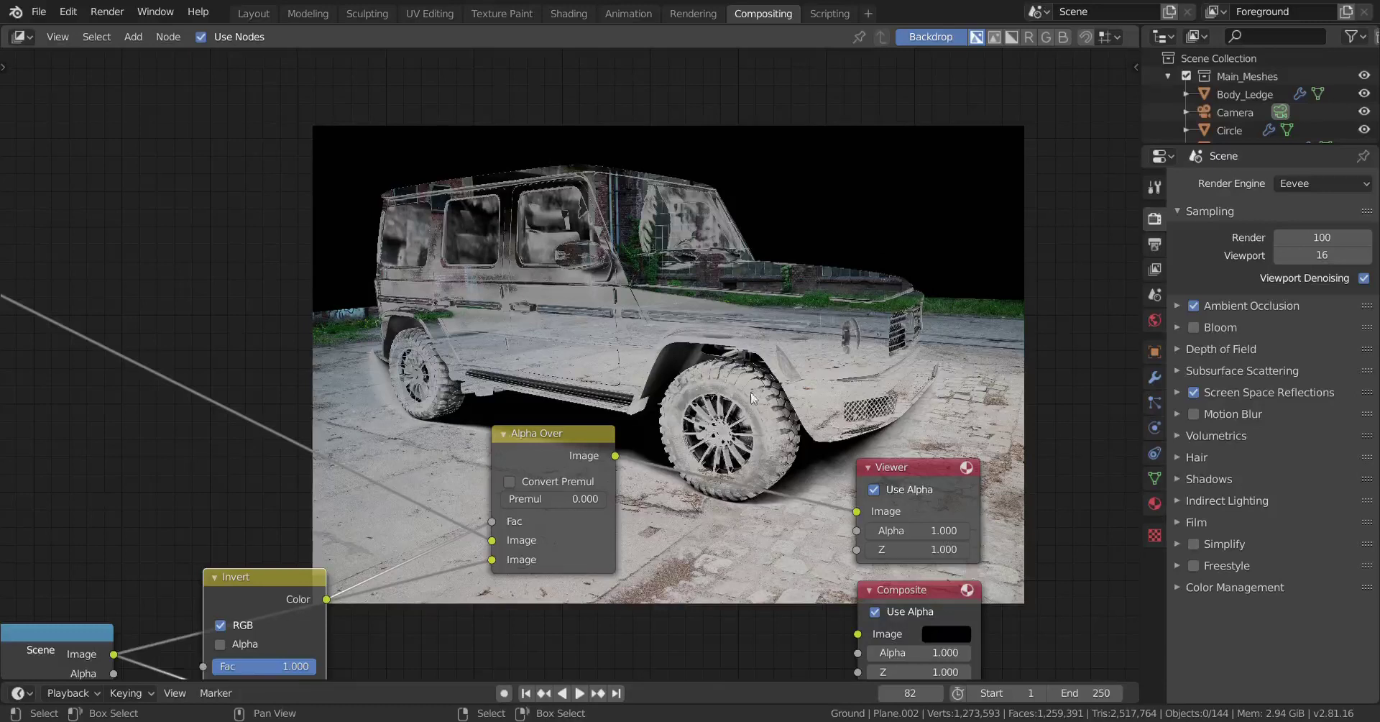
middle_drag(680, 491, 776, 324)
scroll(718, 359, down, 4)
middle_drag(674, 412, 769, 371)
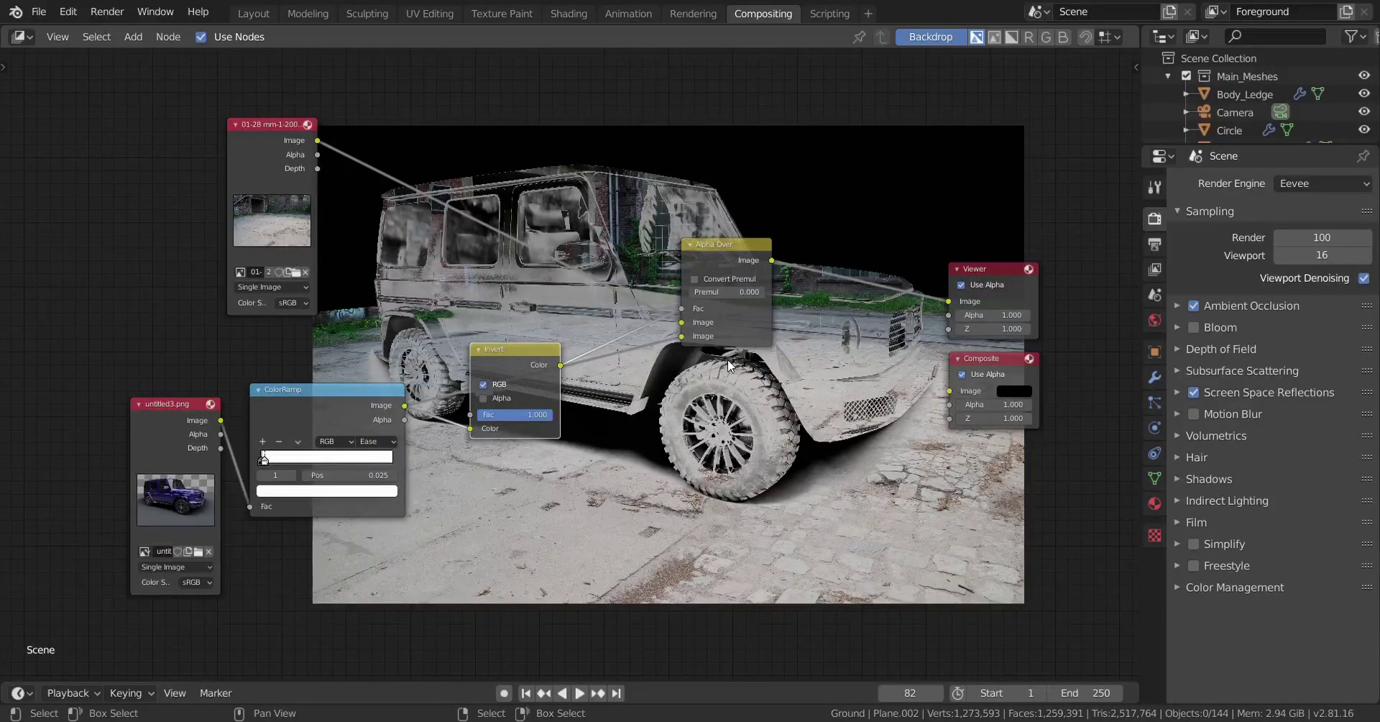
Step: Link untitled3.png to Alpha Over's lower Image and the courtyard photo to its upper Image
scroll(728, 365, up, 2)
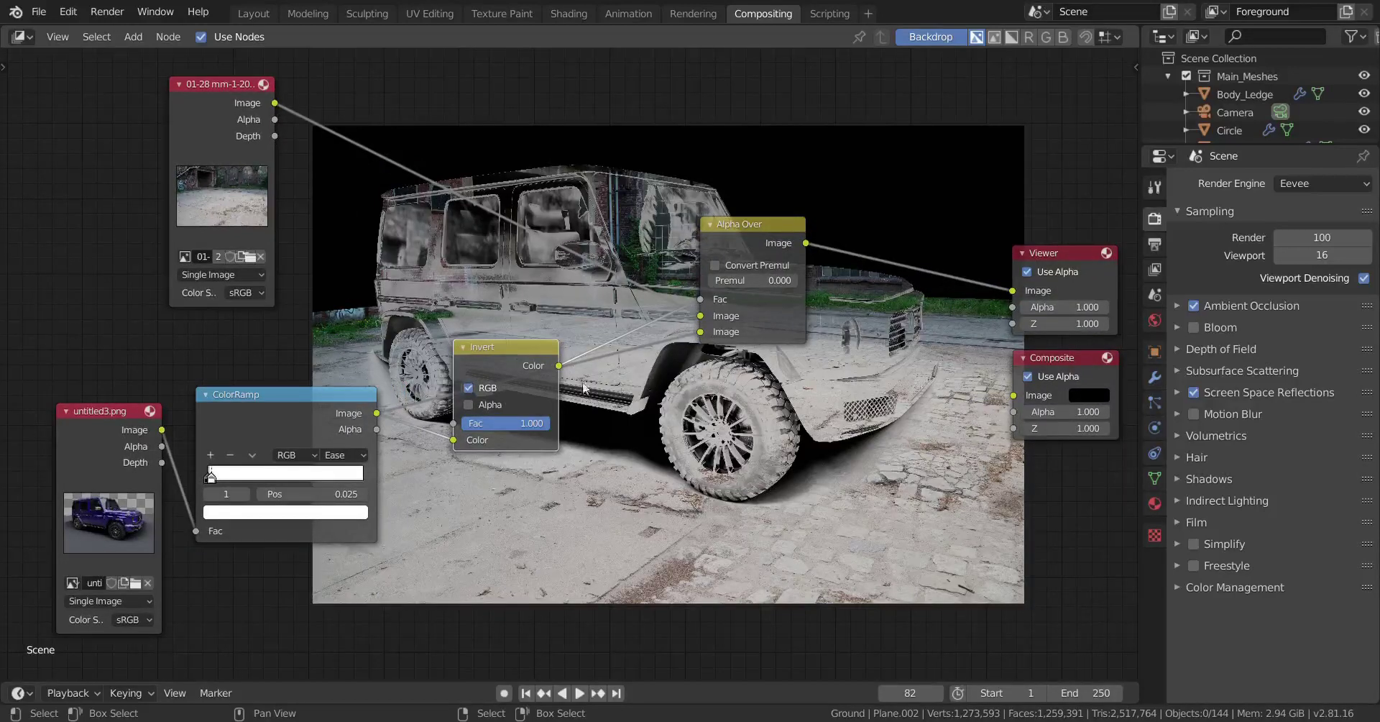
drag(162, 429, 750, 300)
middle_drag(750, 300, 728, 517)
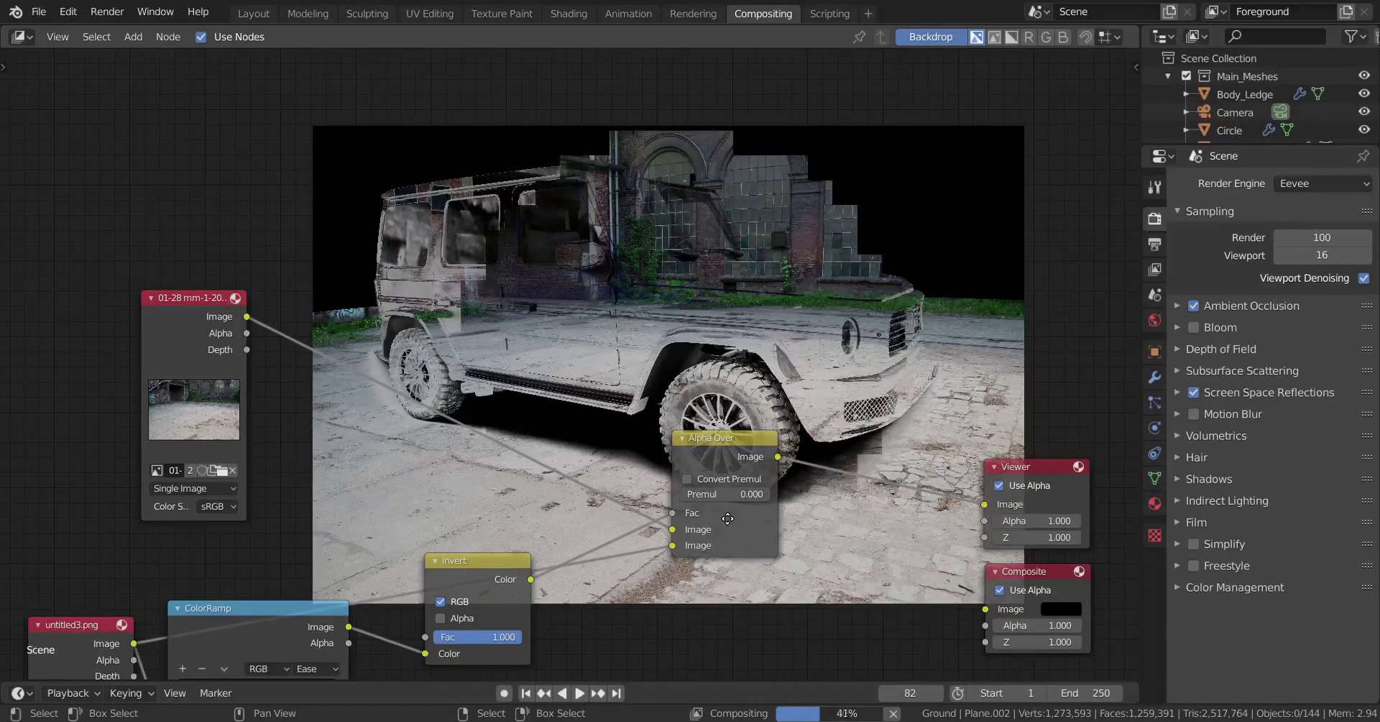
middle_drag(728, 517, 766, 521)
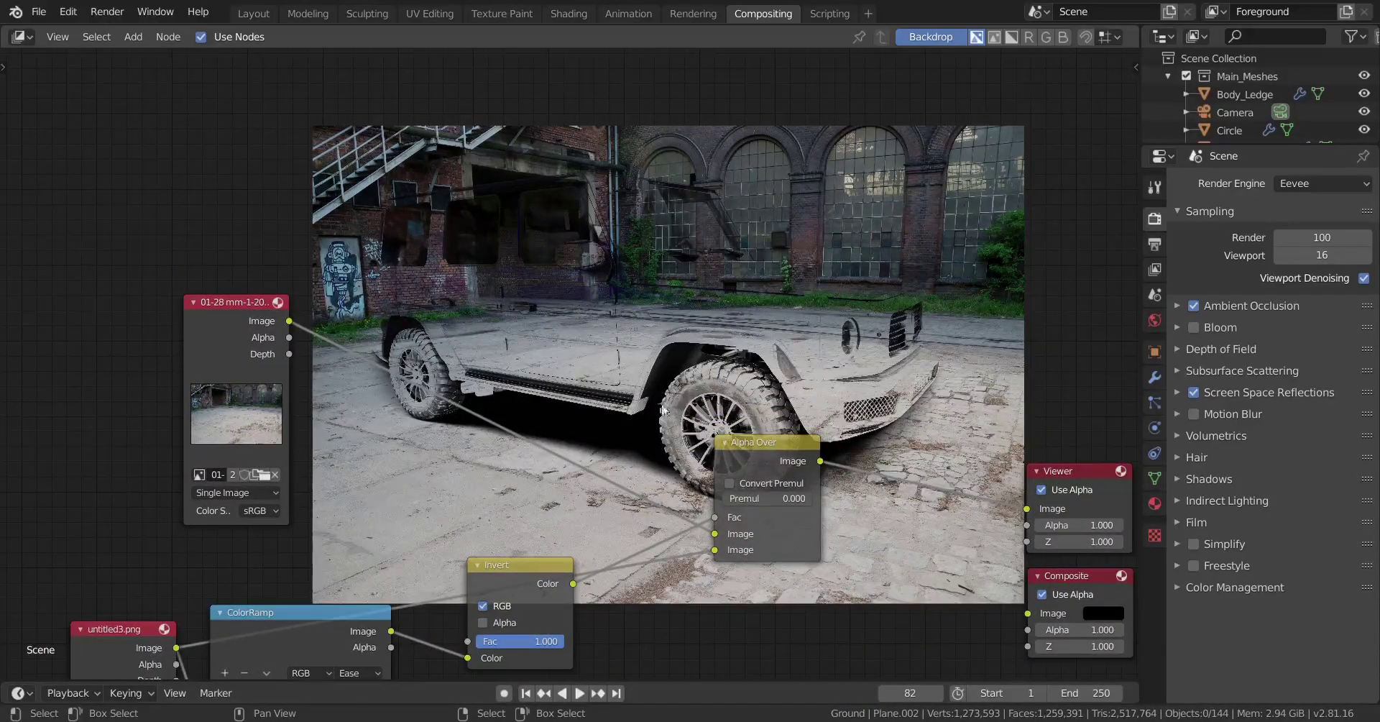
middle_drag(739, 404, 798, 190)
scroll(481, 433, up, 3)
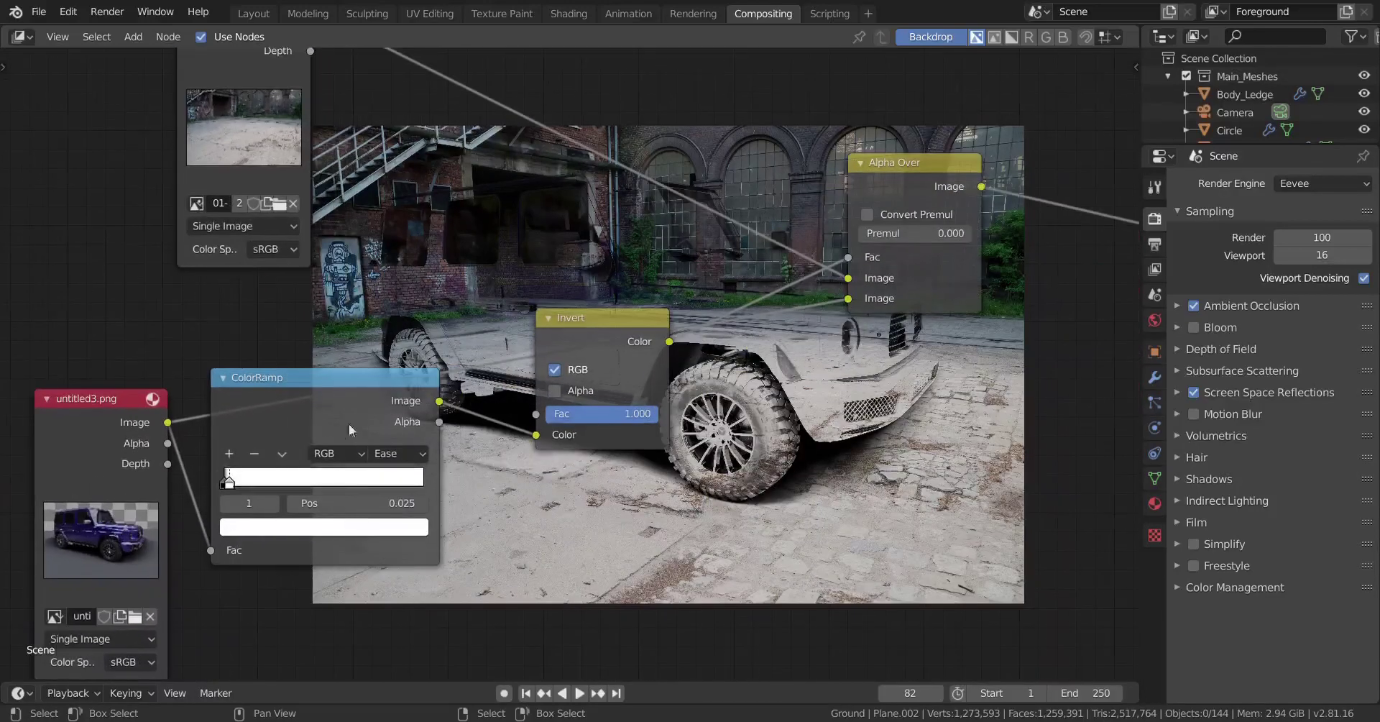
drag(188, 416, 860, 297)
scroll(489, 315, down, 2)
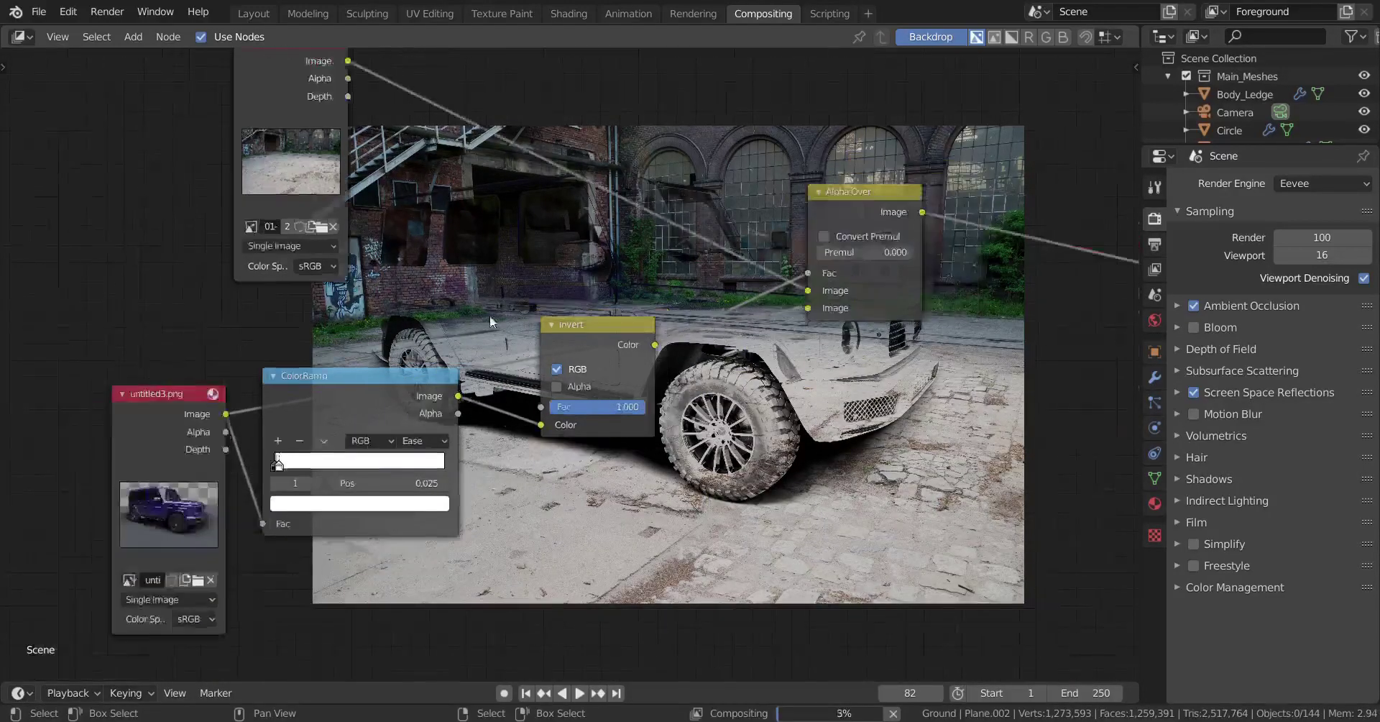
drag(396, 128, 761, 306)
scroll(442, 411, up, 2)
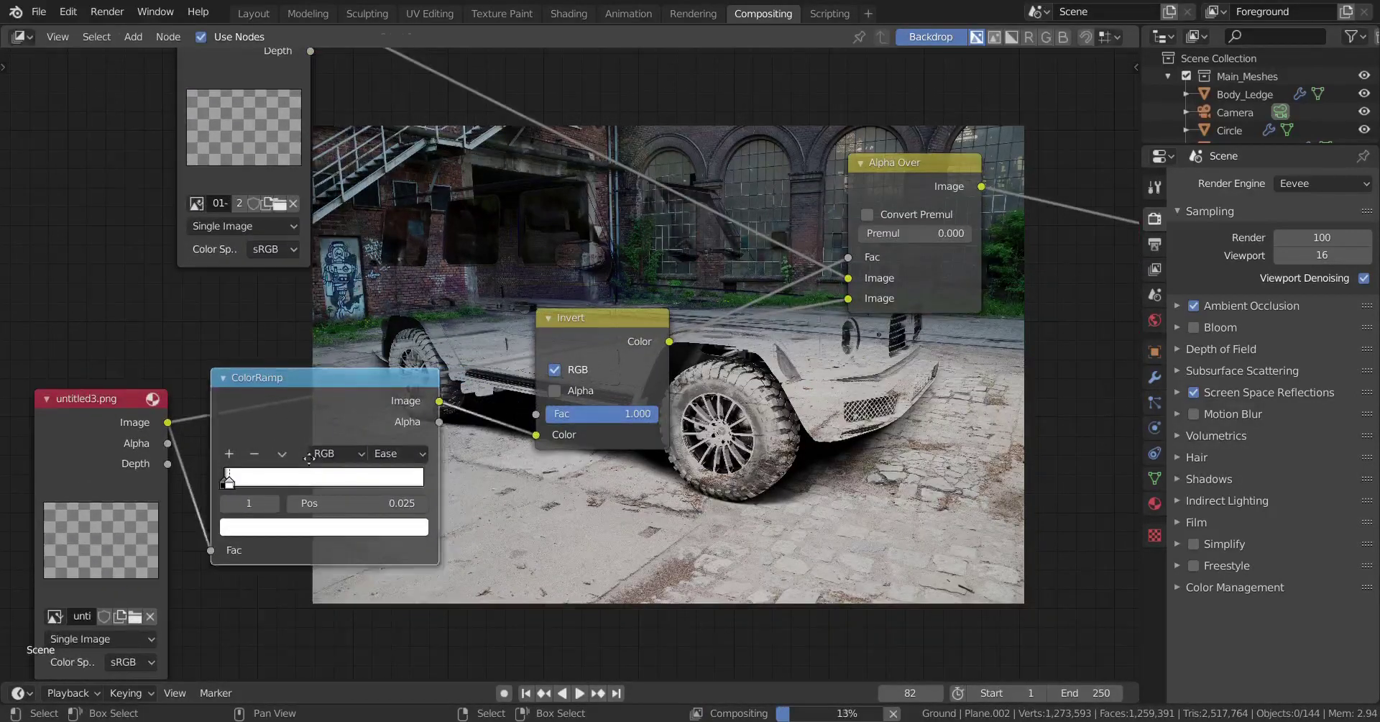
Step: Move the Invert node down and use its Color output as Alpha Over's Fac
drag(597, 368, 587, 407)
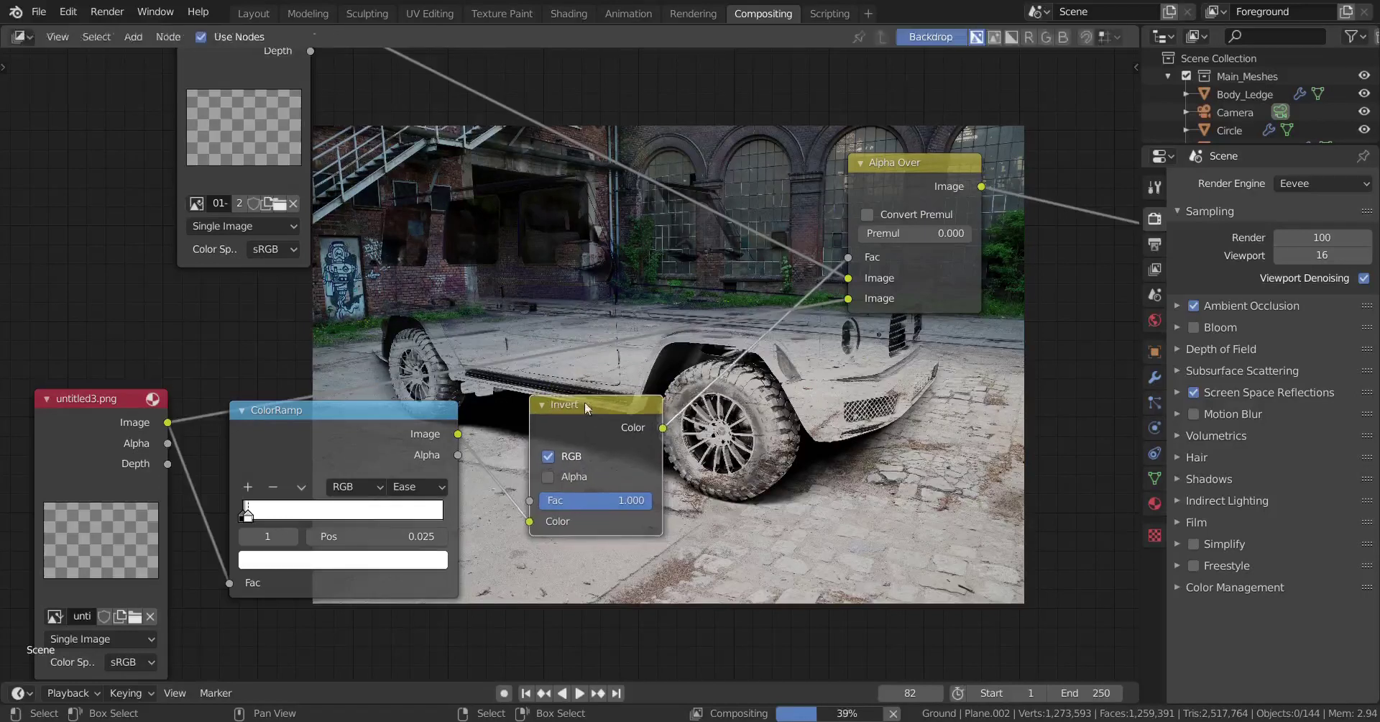
drag(664, 429, 849, 256)
scroll(646, 408, down, 2)
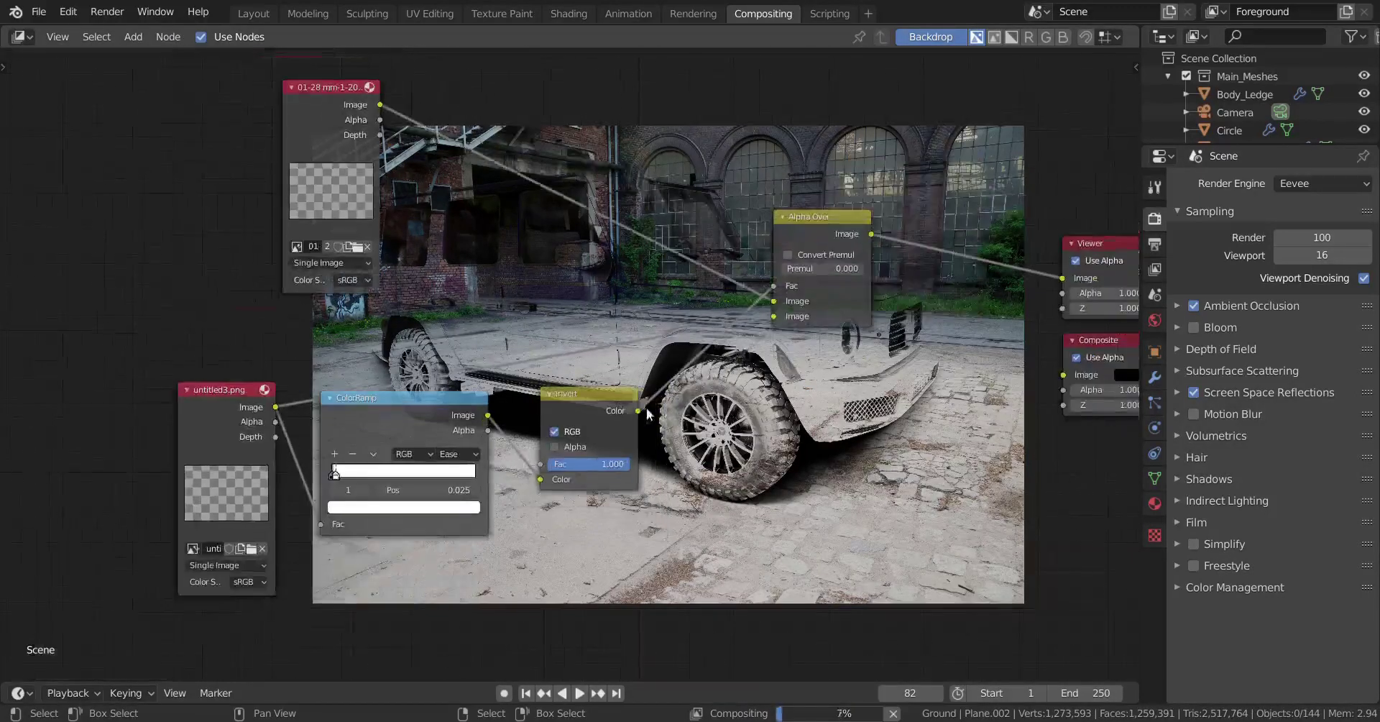
middle_drag(625, 378, 731, 327)
scroll(733, 332, up, 10)
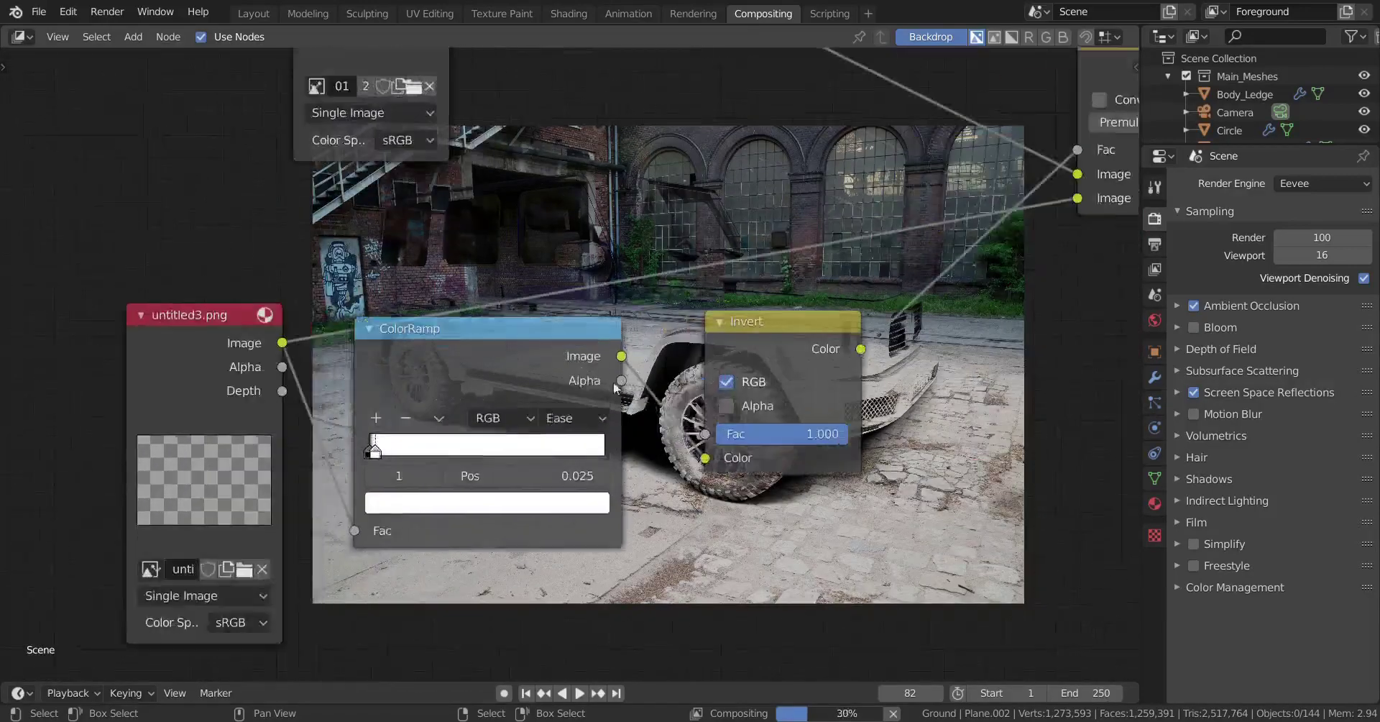
Step: Select the ColorRamp's black stop at 0.000 and raise its colour value V to 0.100
scroll(431, 467, up, 1)
middle_drag(472, 468, 532, 460)
scroll(431, 465, up, 1)
middle_drag(338, 482, 520, 493)
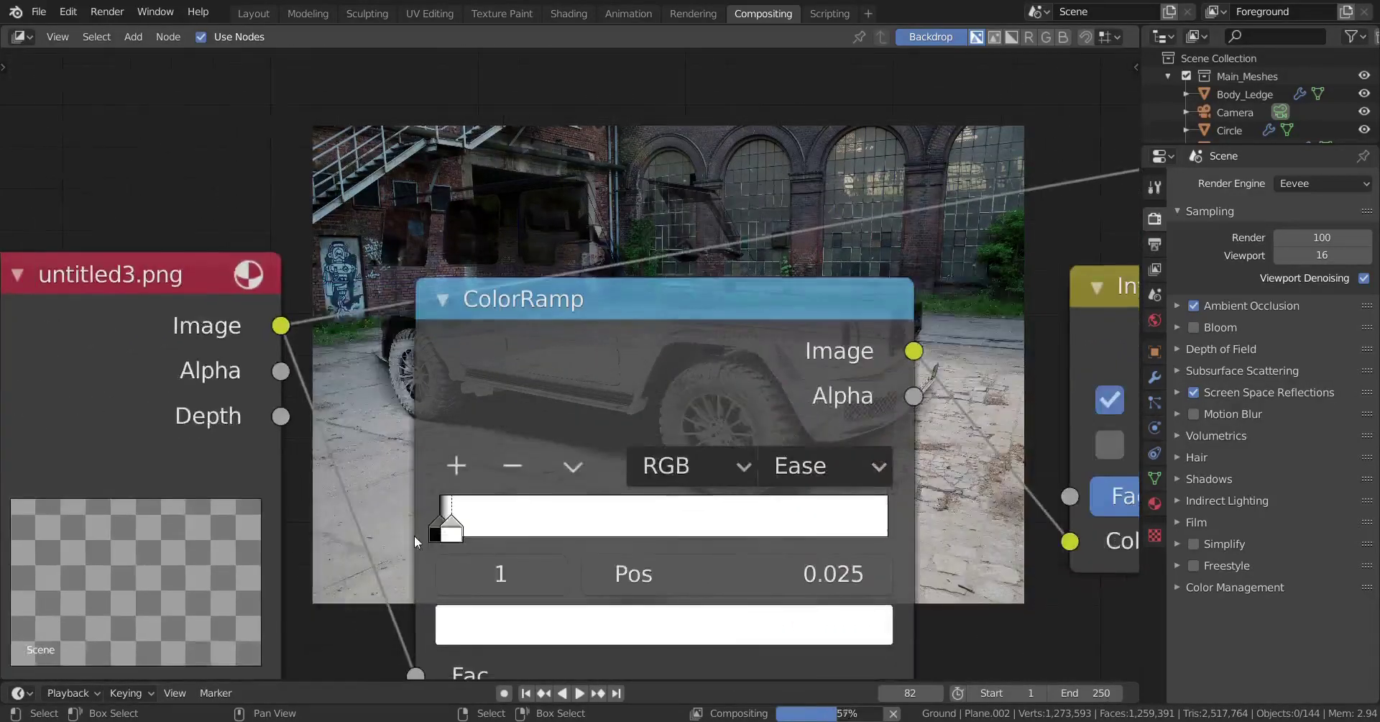
click(431, 532)
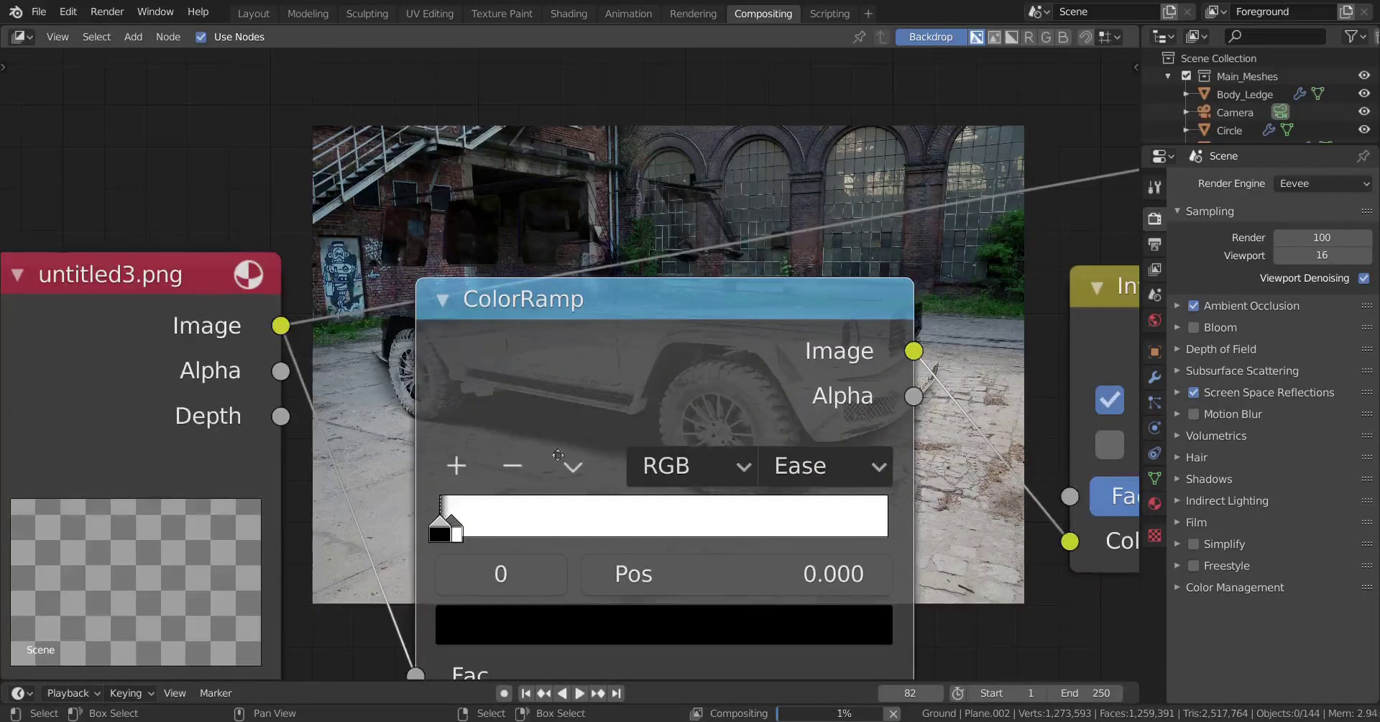
middle_drag(556, 427, 532, 603)
middle_drag(584, 428, 882, 275)
click(903, 629)
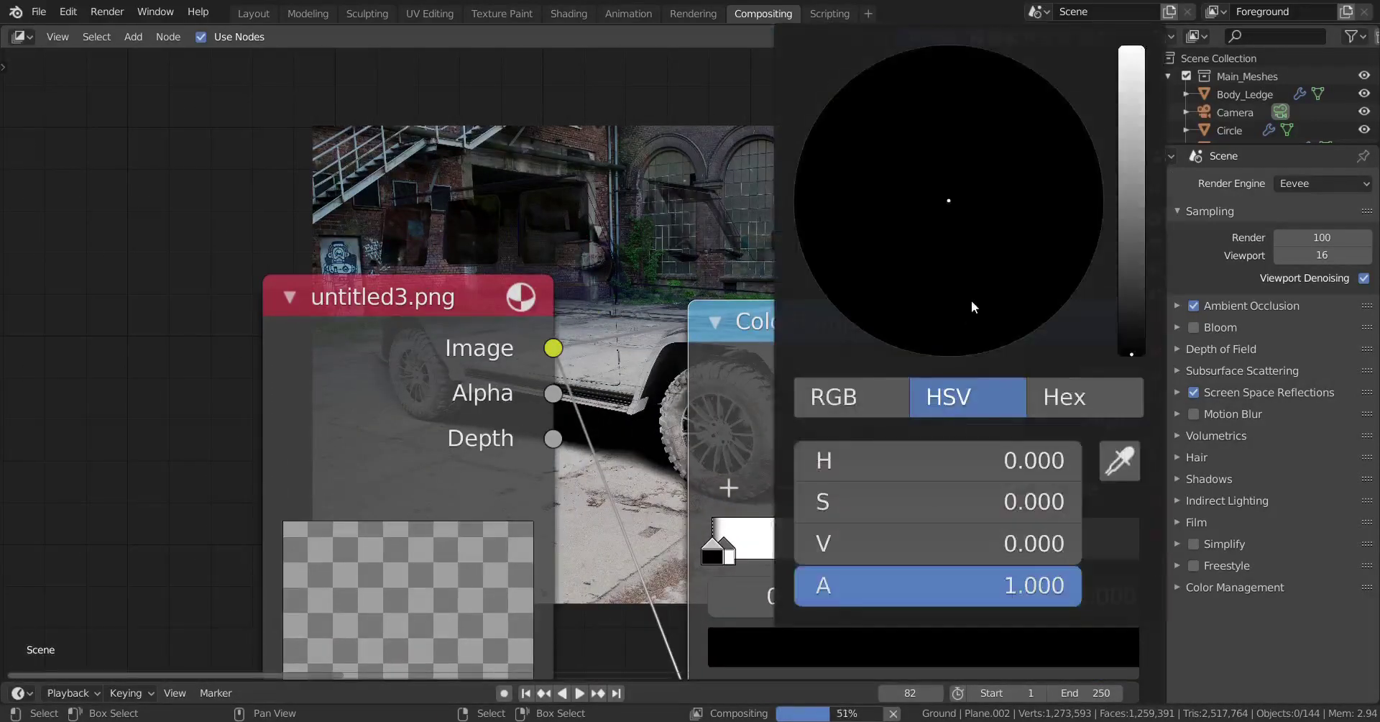
scroll(971, 299, up, 2)
middle_drag(650, 183, 604, 435)
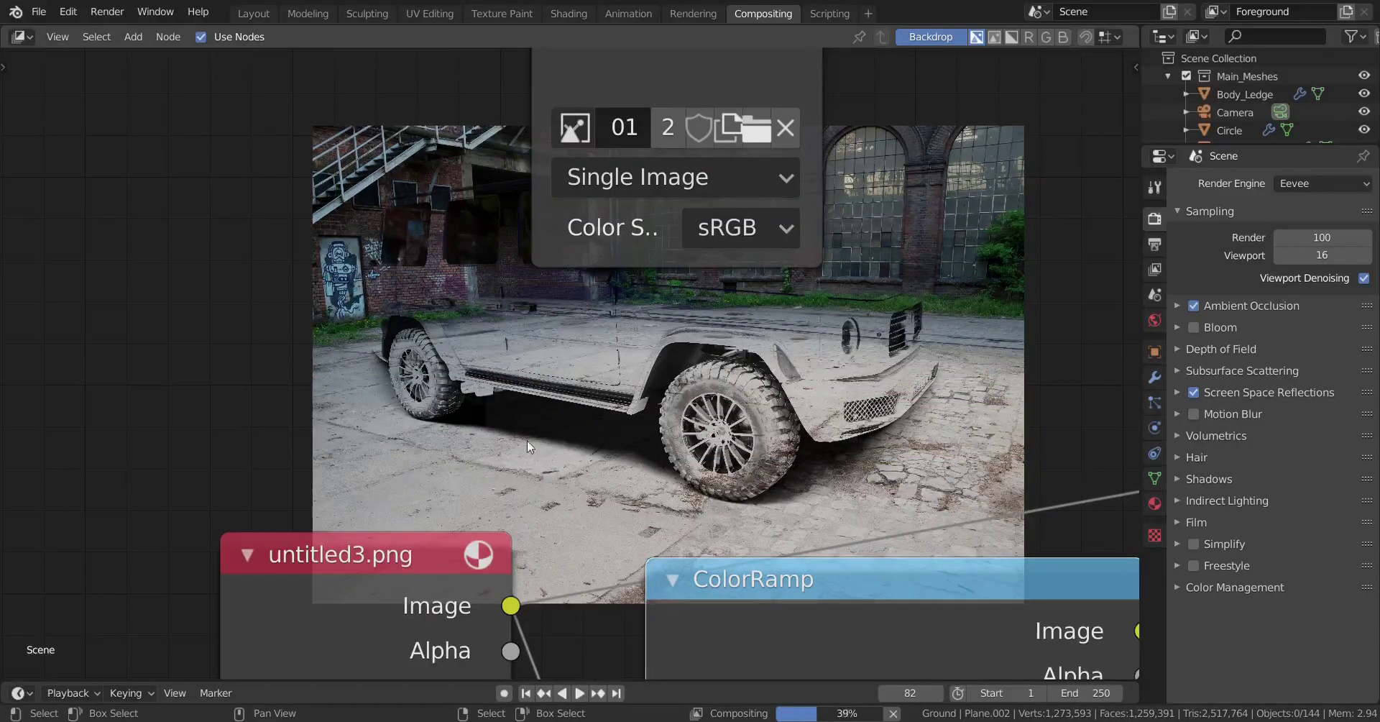
middle_drag(753, 429, 499, 367)
scroll(580, 361, down, 2)
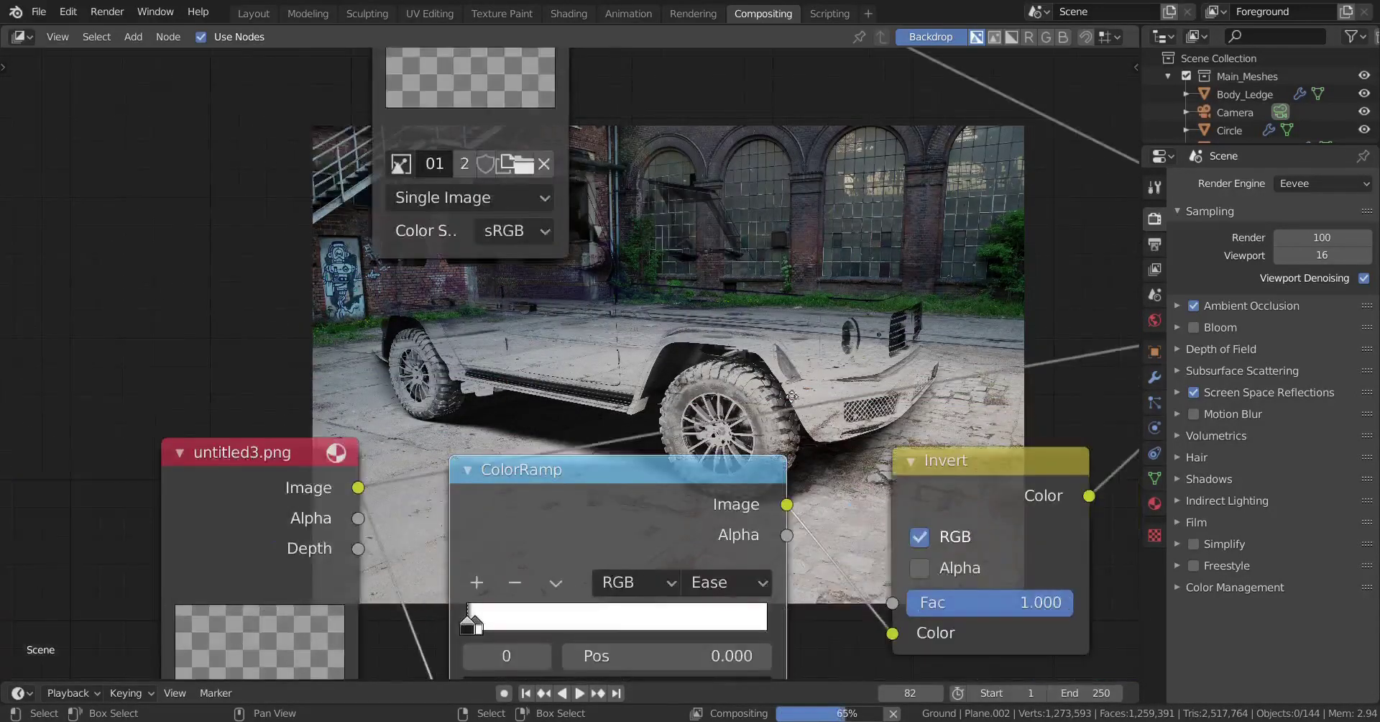
middle_drag(792, 394, 536, 384)
scroll(704, 355, down, 5)
middle_drag(884, 306, 568, 316)
scroll(783, 288, down, 4)
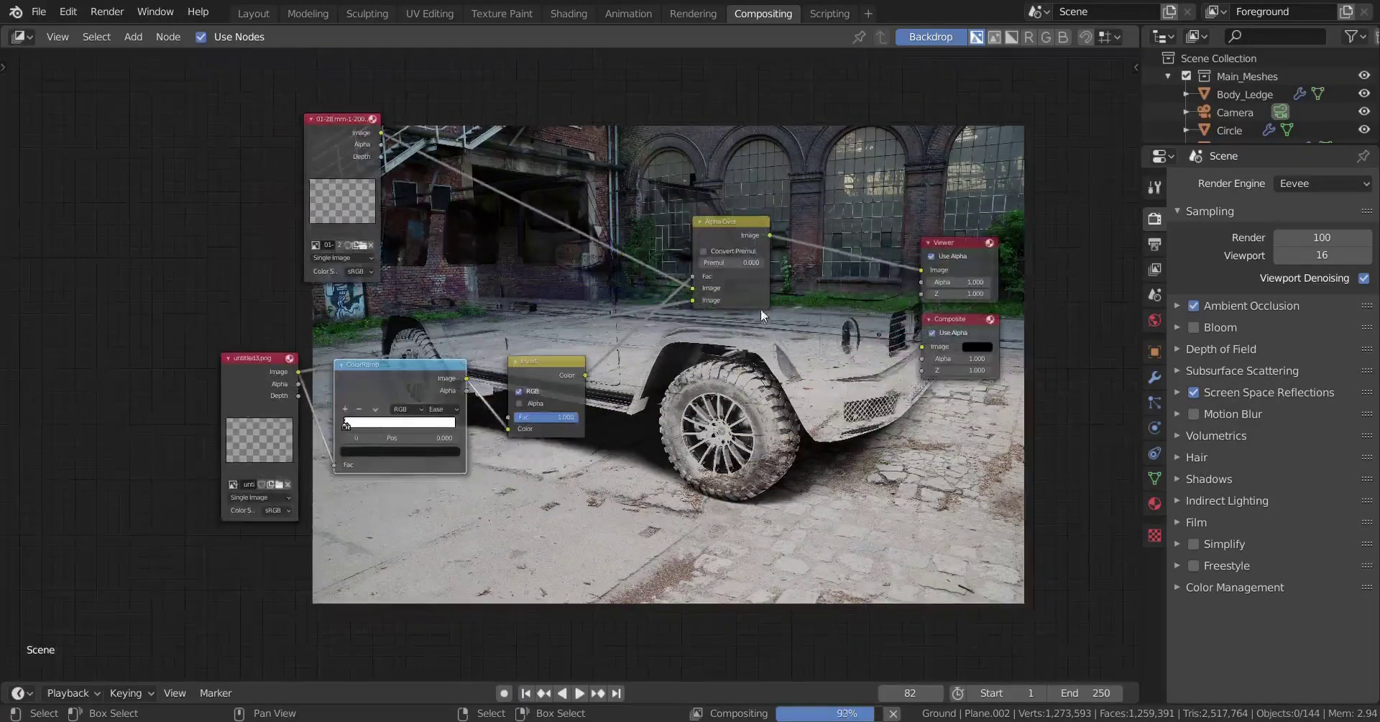
Step: Duplicate the untitled3.png image node and load untitled2.png into the copy
key(shift+d)
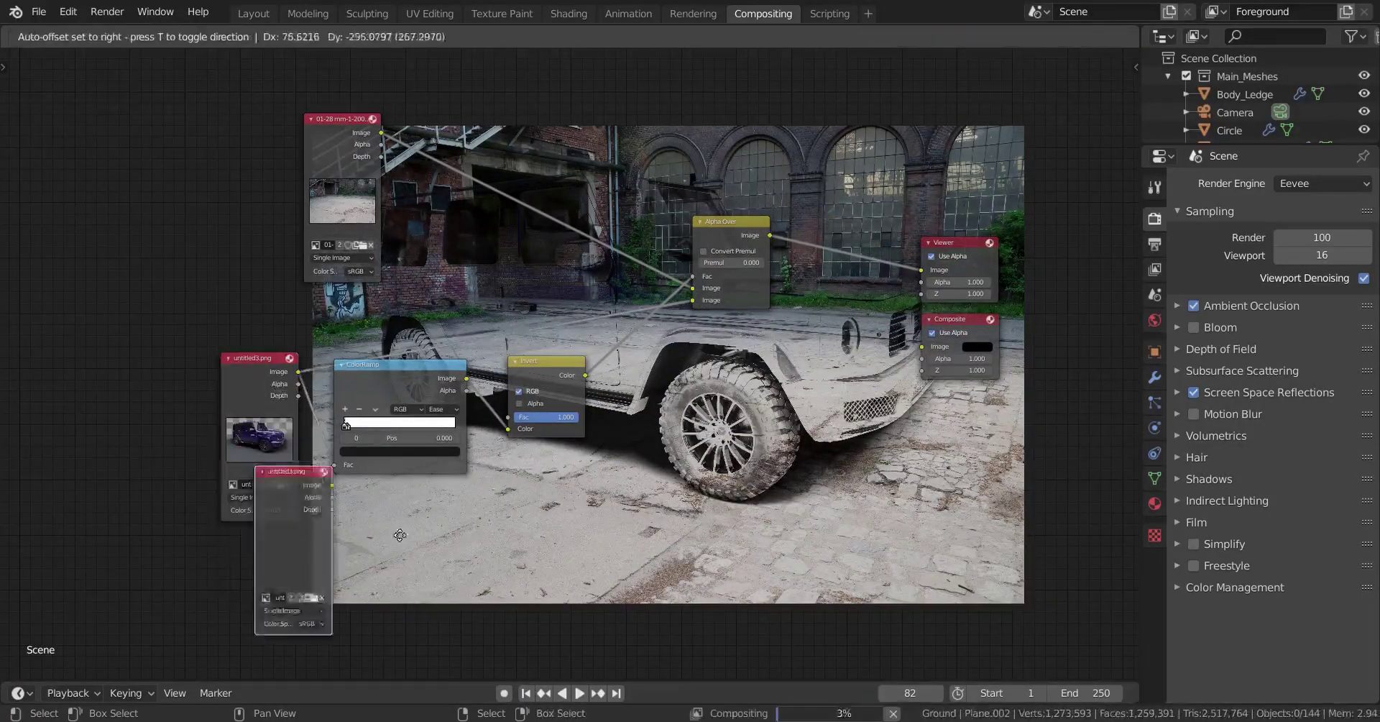
click(700, 467)
scroll(769, 523, up, 1)
scroll(769, 523, up, 2)
middle_drag(769, 523, 747, 315)
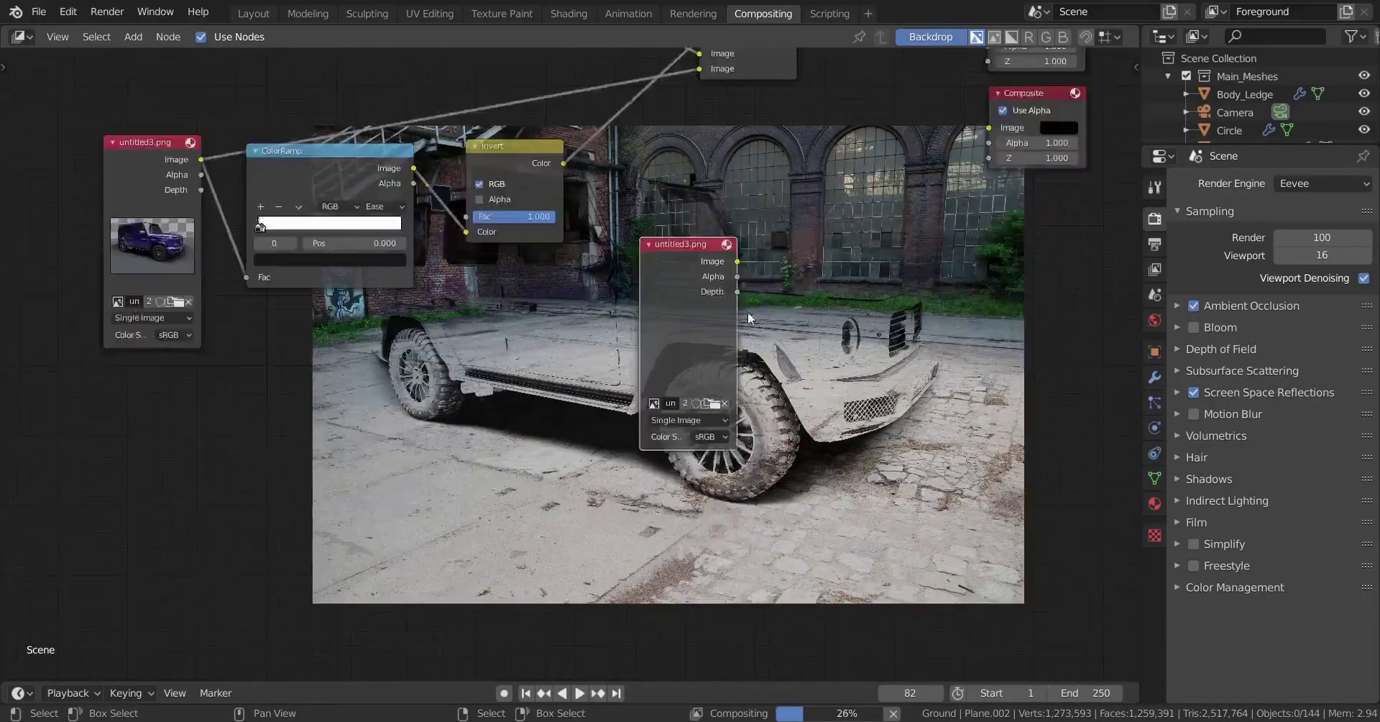
scroll(603, 363, up, 3)
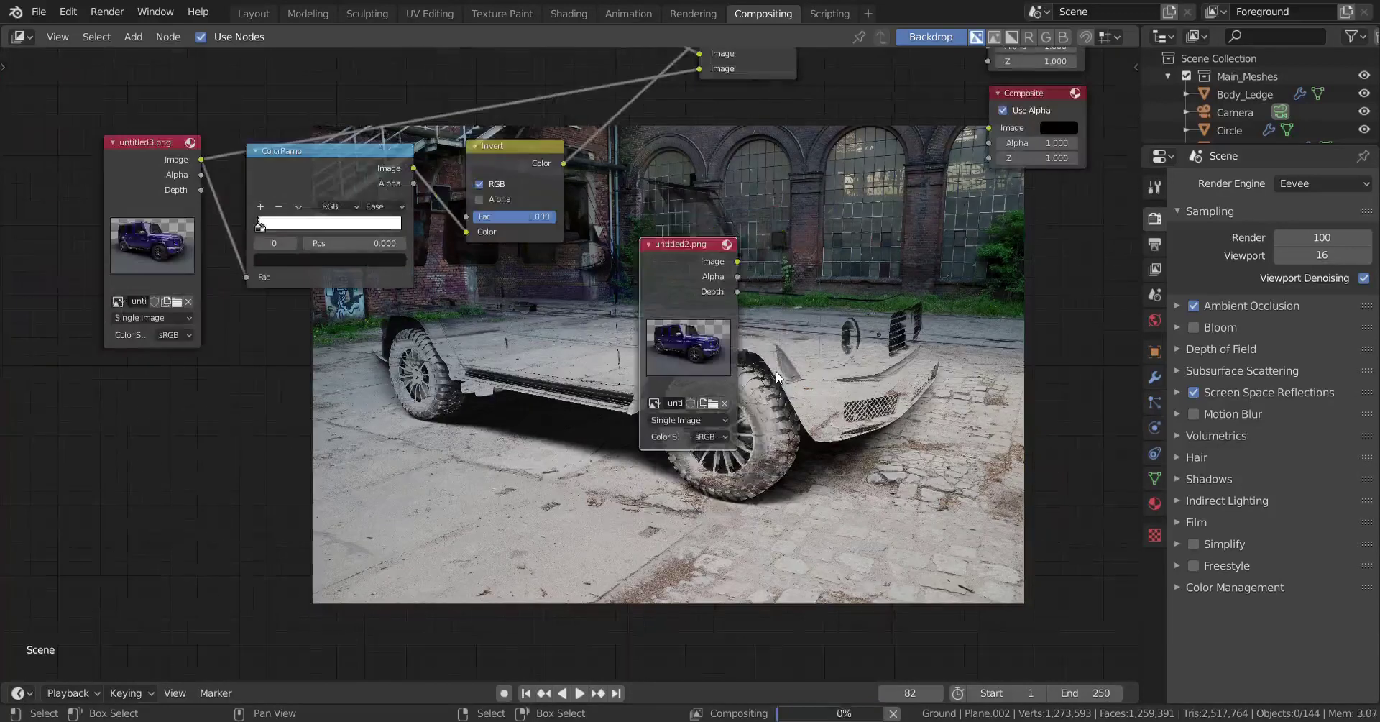
scroll(773, 373, up, 3)
middle_drag(751, 332, 594, 472)
scroll(611, 468, up, 3)
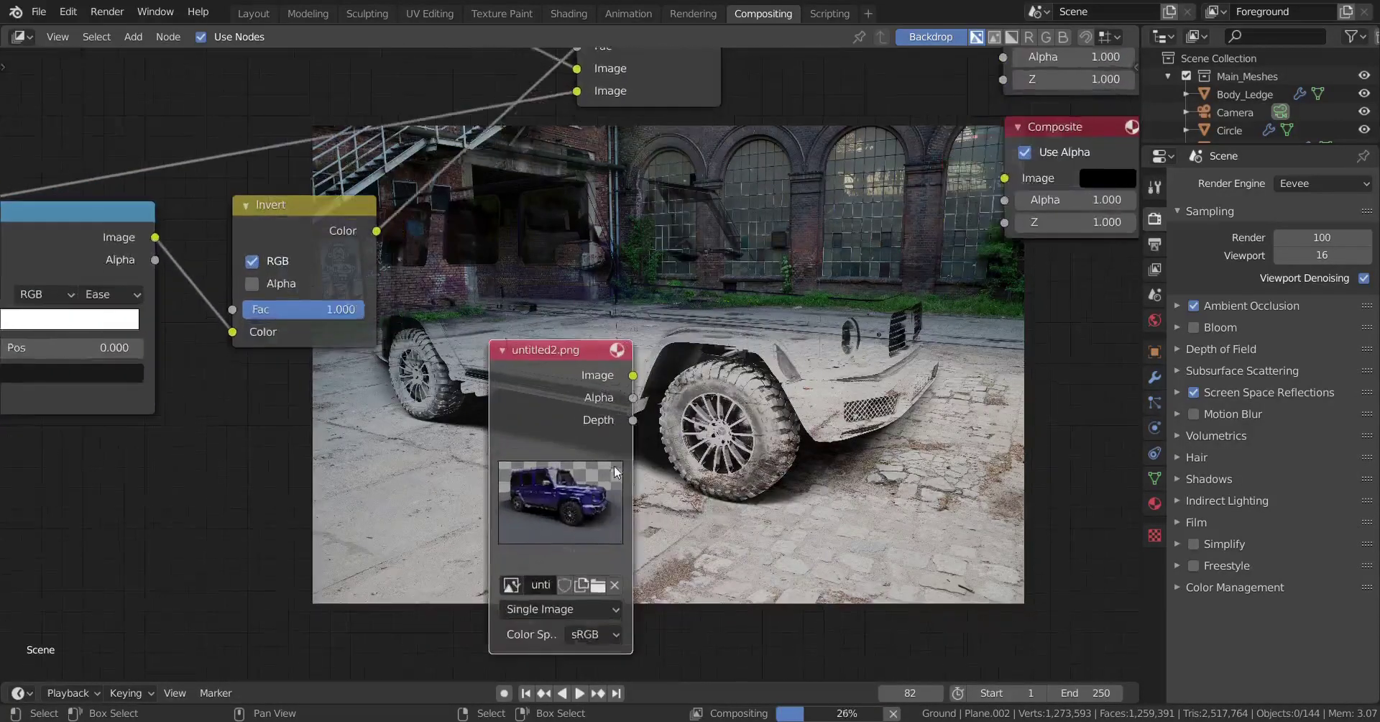
scroll(662, 397, down, 5)
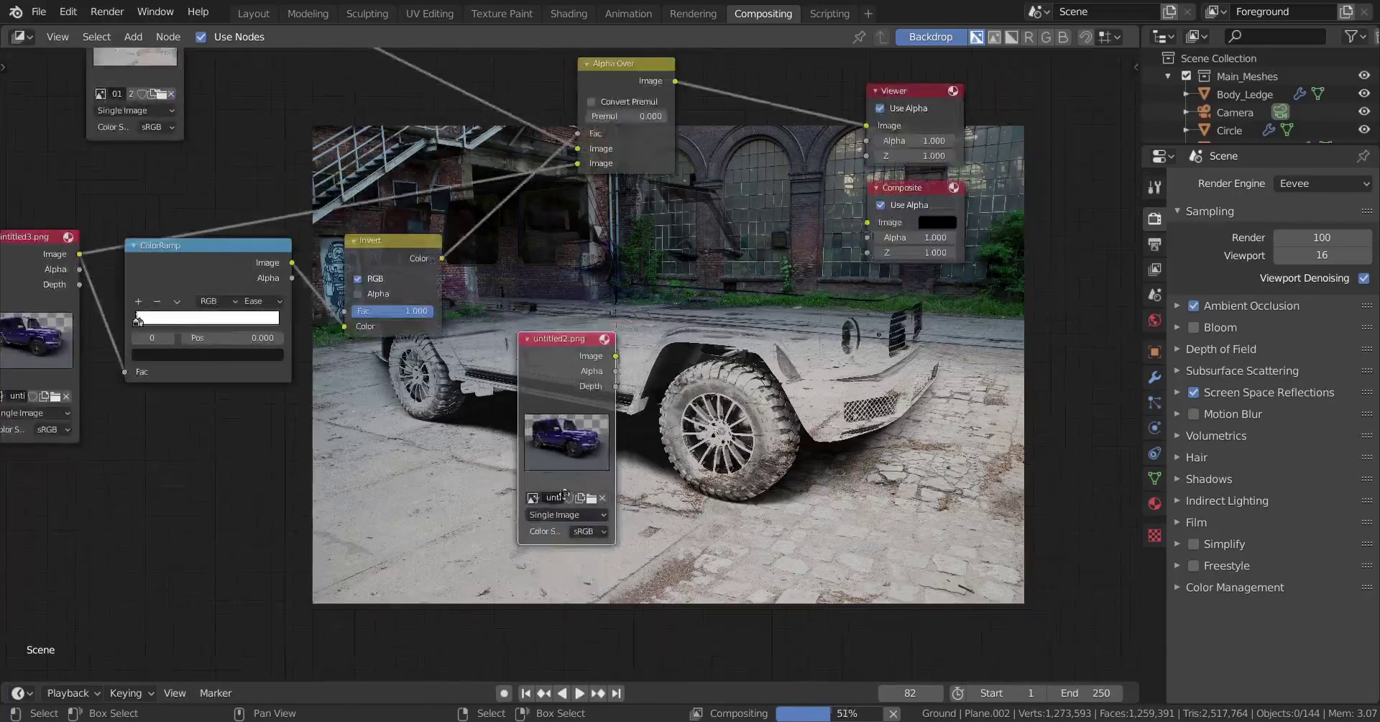
middle_drag(588, 154, 592, 236)
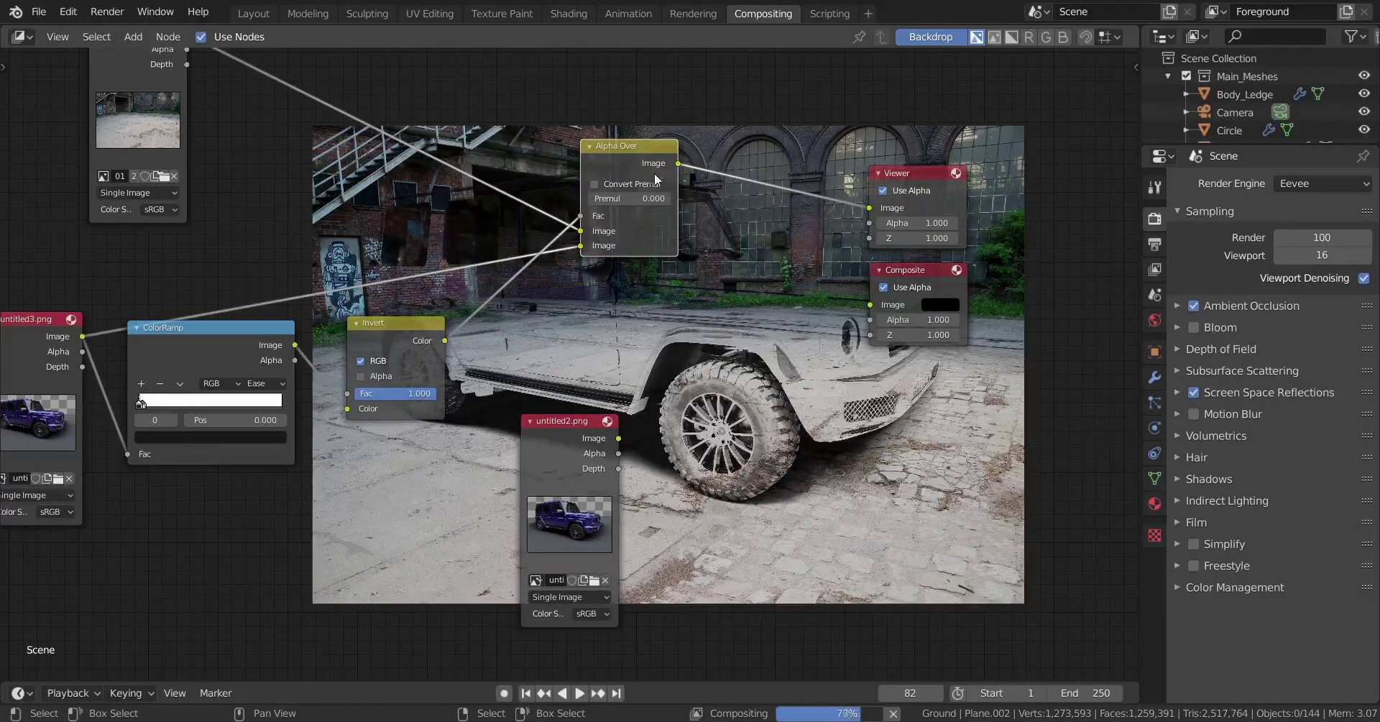
Step: Duplicate Alpha Over and feed it the first Alpha Over result and the blue car image
key(shift+d)
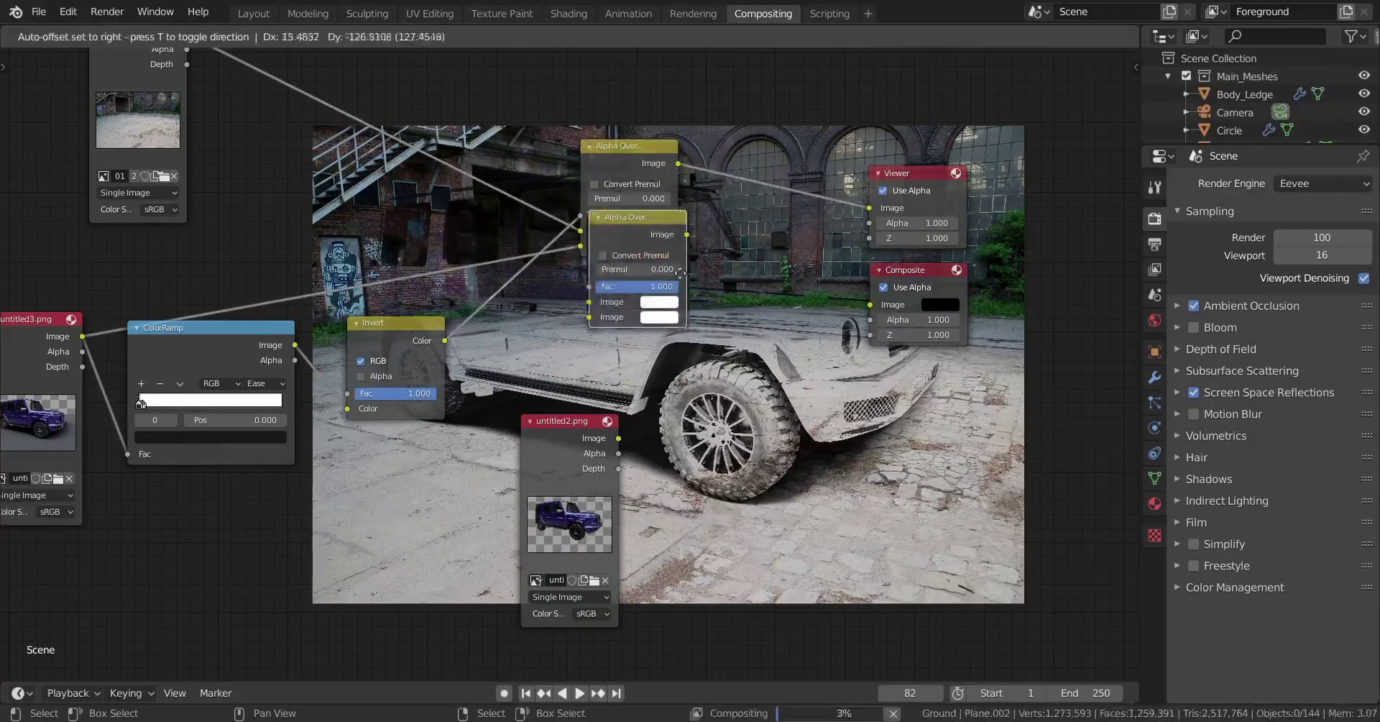
click(808, 307)
scroll(640, 471, up, 2)
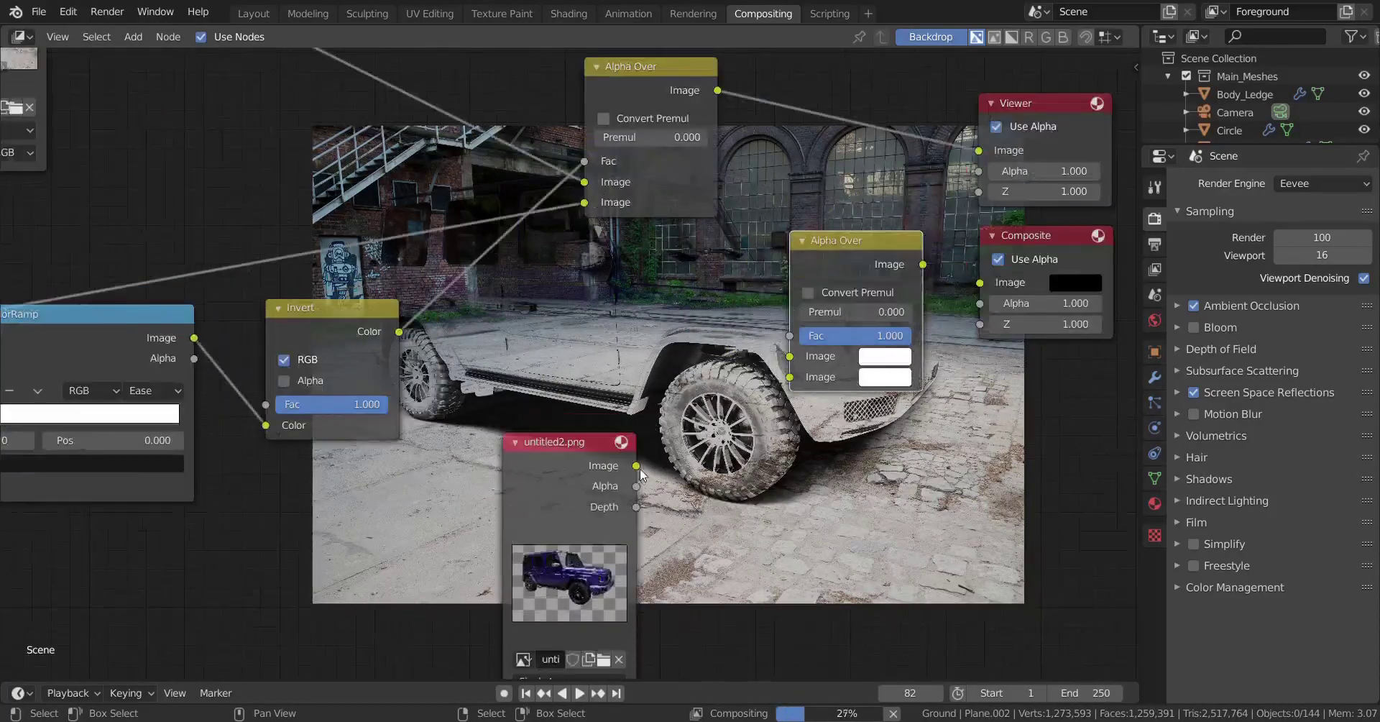
drag(636, 465, 790, 377)
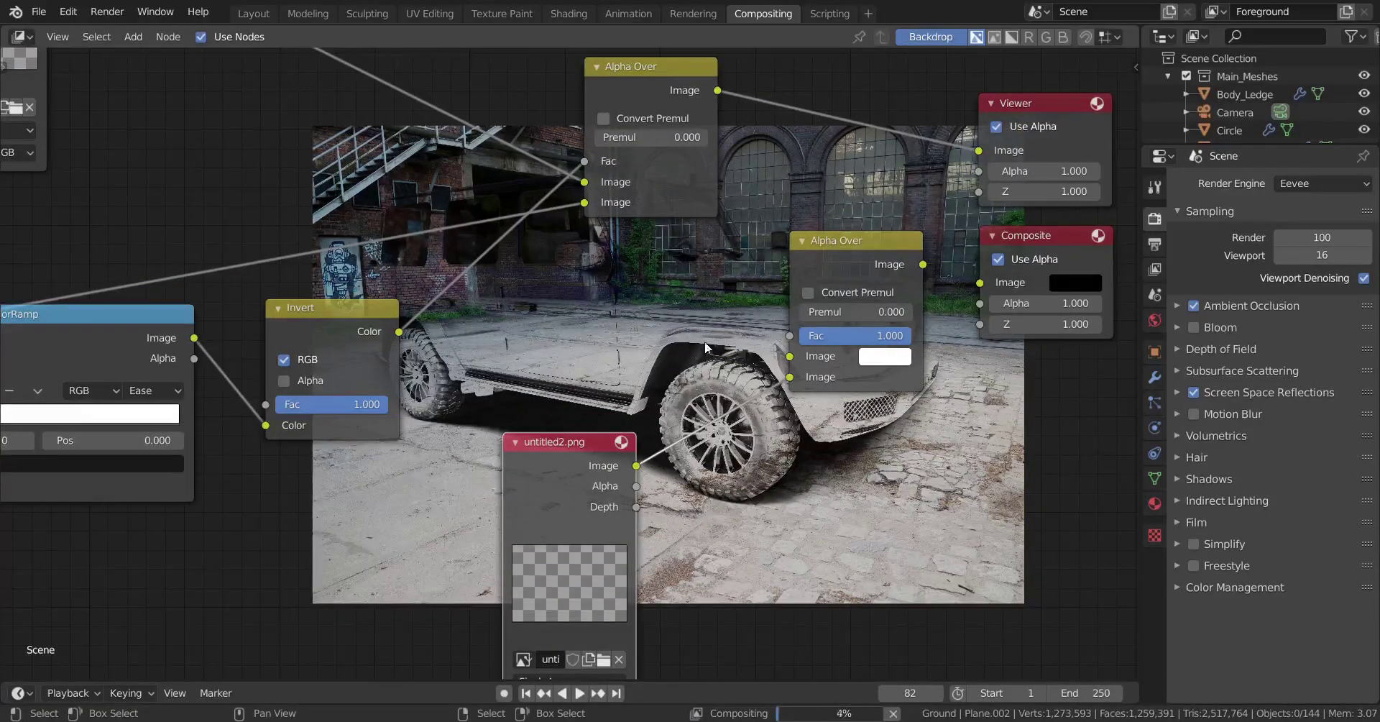
drag(717, 92, 789, 356)
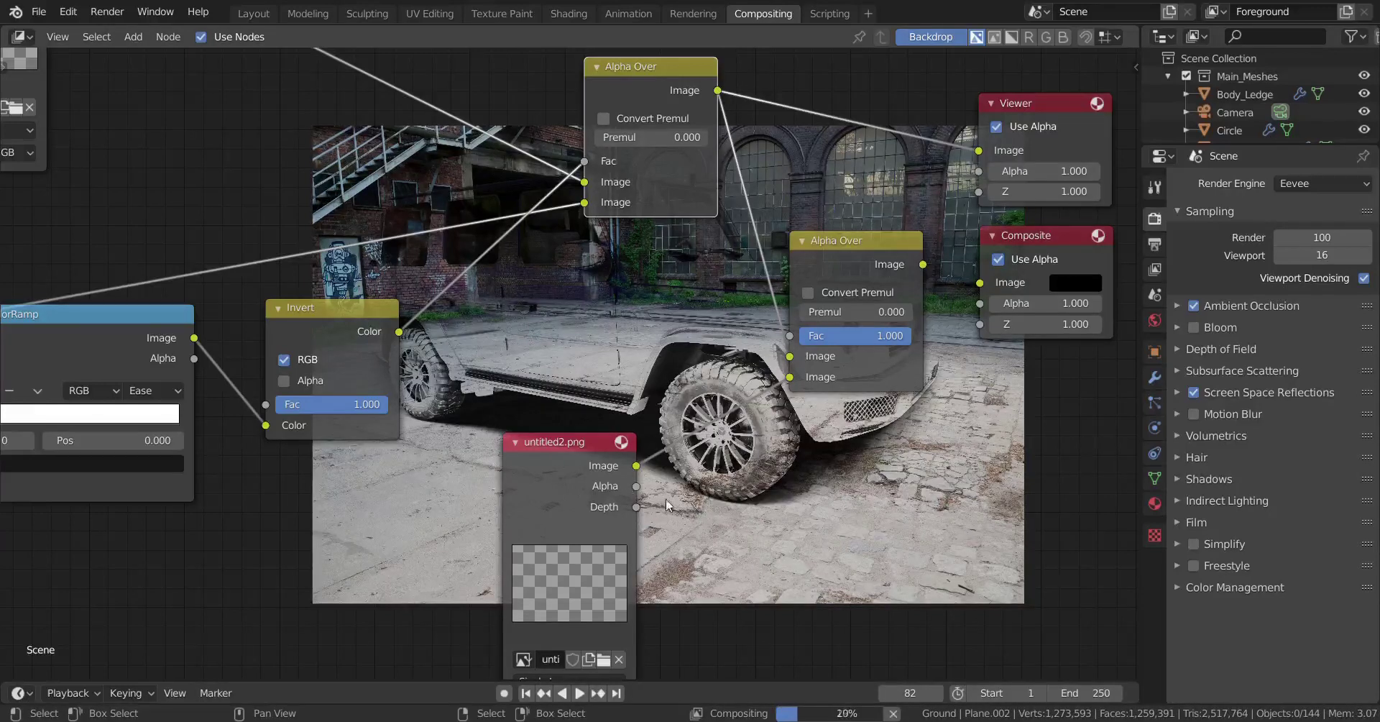
drag(906, 268, 978, 151)
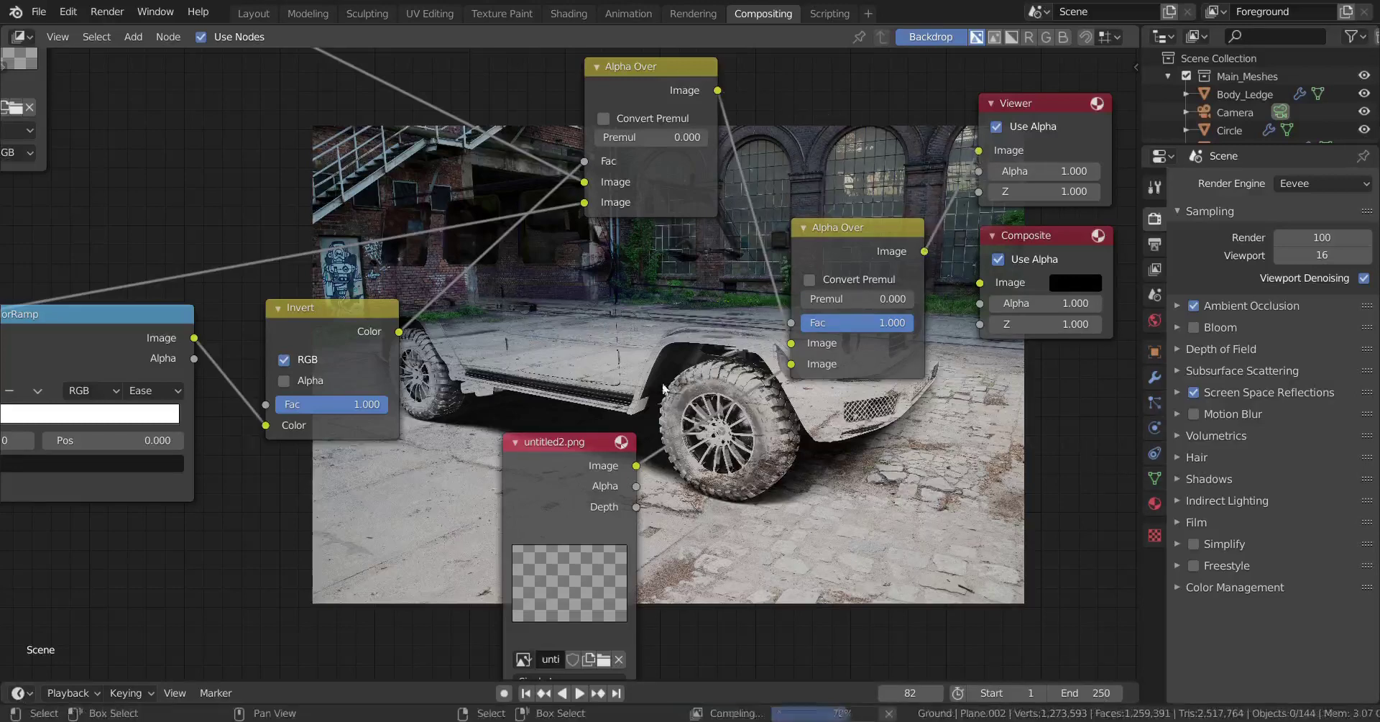
Step: Arrange Viewer and Composite side by side and link the second Alpha Over to Composite
middle_drag(748, 241, 622, 313)
scroll(718, 304, down, 5)
middle_drag(715, 304, 456, 327)
drag(613, 283, 854, 194)
drag(638, 383, 904, 379)
drag(513, 386, 874, 484)
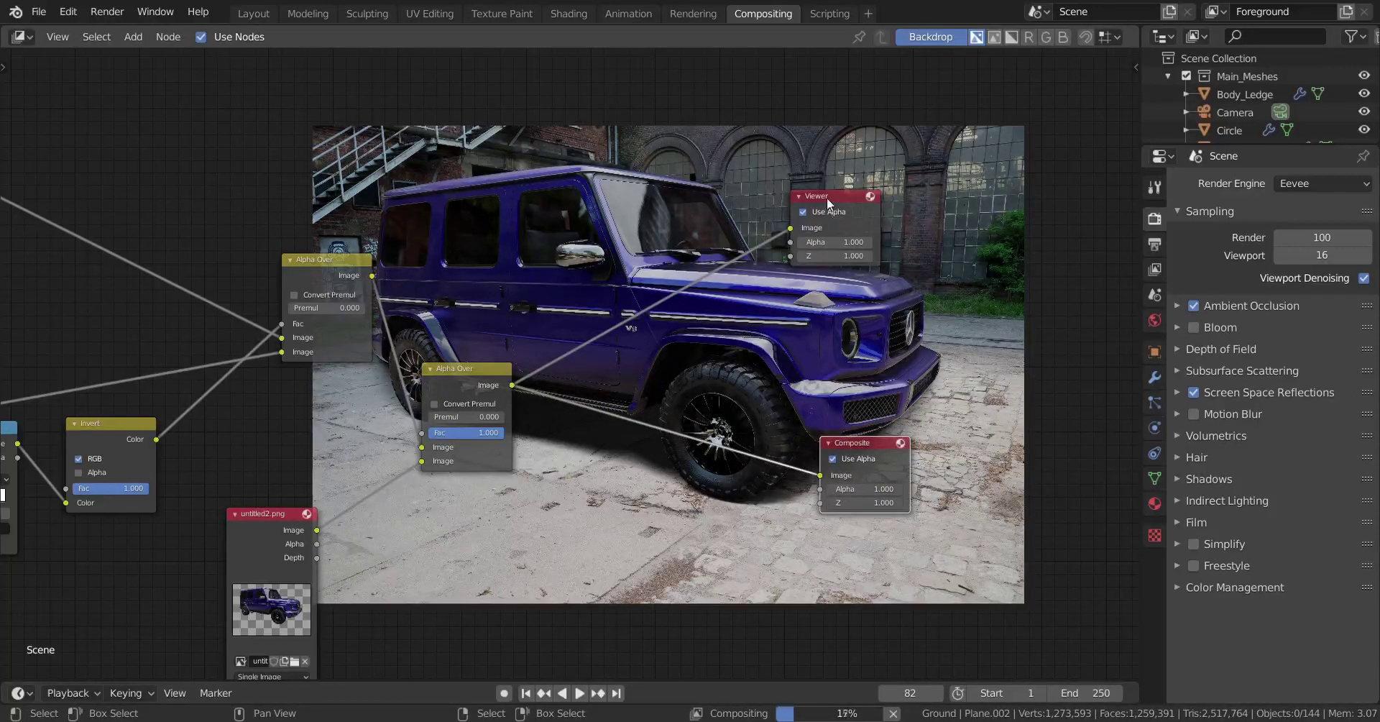
drag(826, 197, 851, 218)
middle_drag(509, 299, 553, 422)
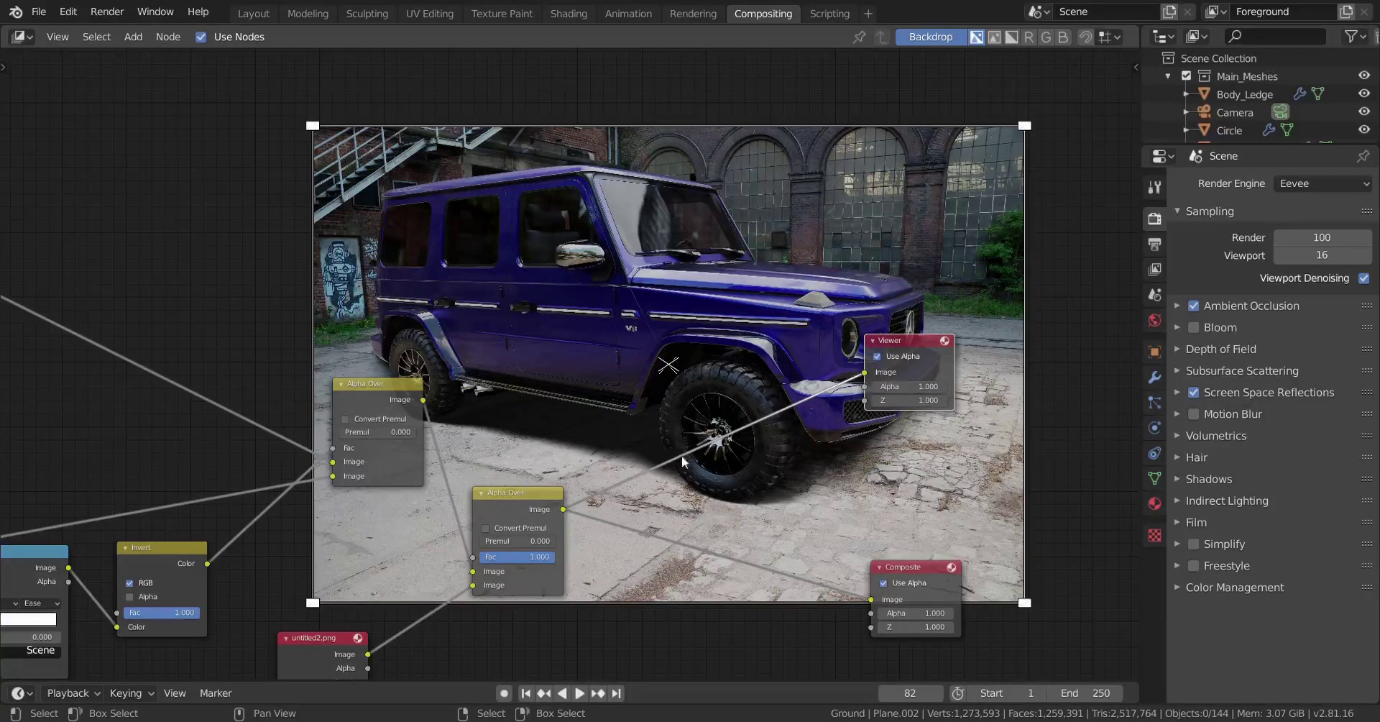
Step: Insert a Color Correction node onto the Alpha Over–Viewer link
middle_drag(715, 557, 727, 427)
scroll(692, 367, up, 3)
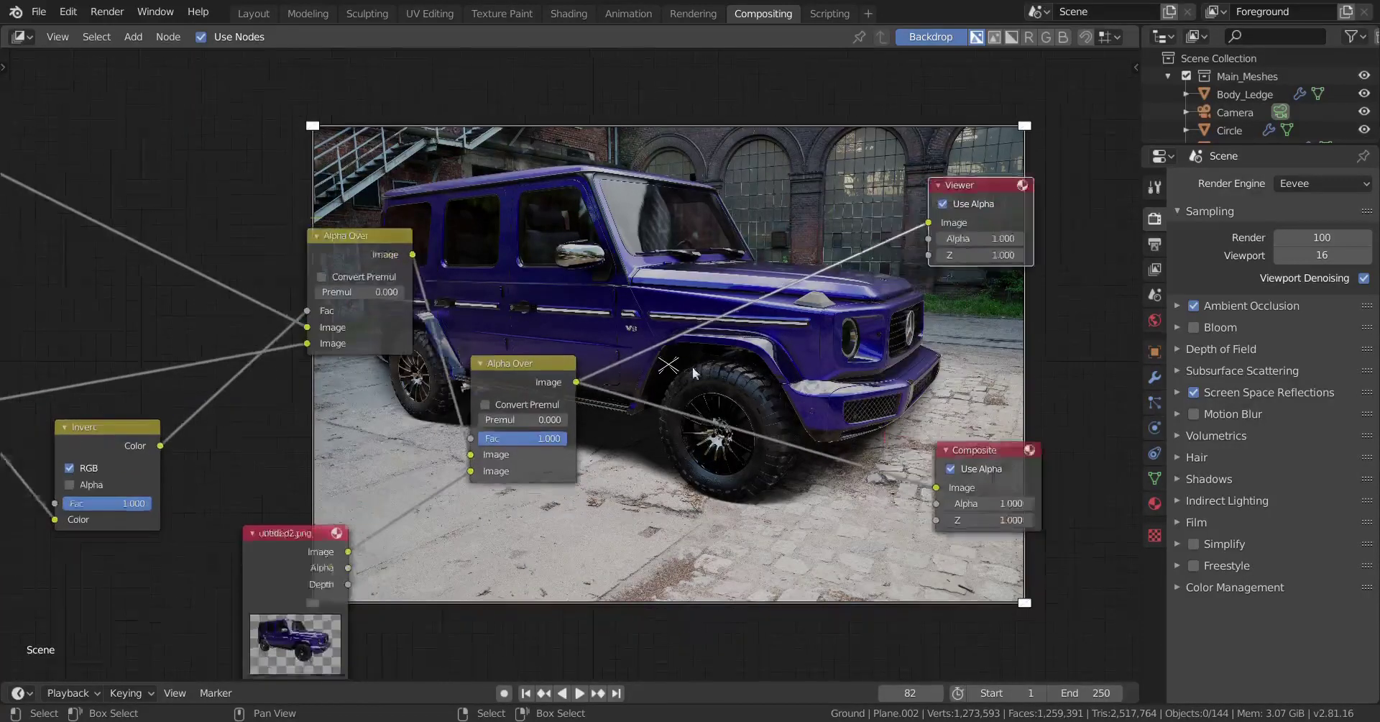
middle_drag(810, 389, 740, 397)
key(shift+a)
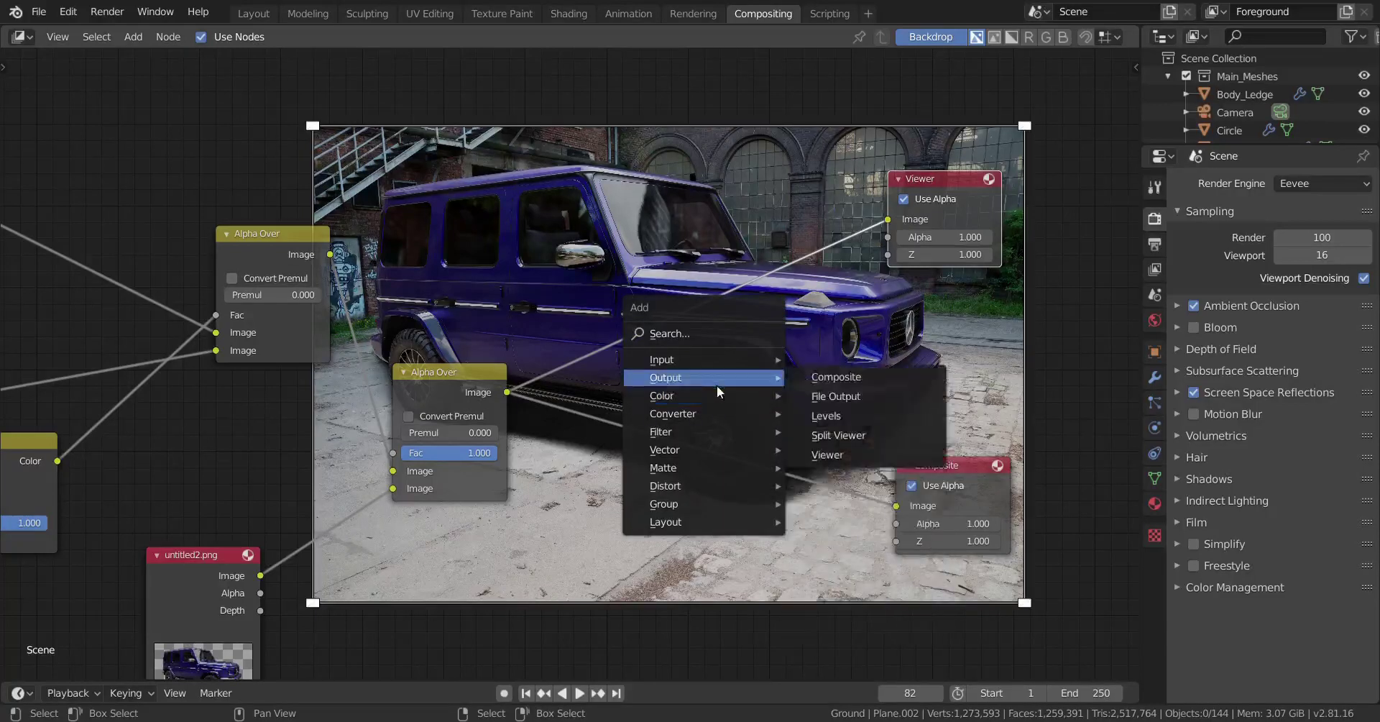
mouse_move(722, 395)
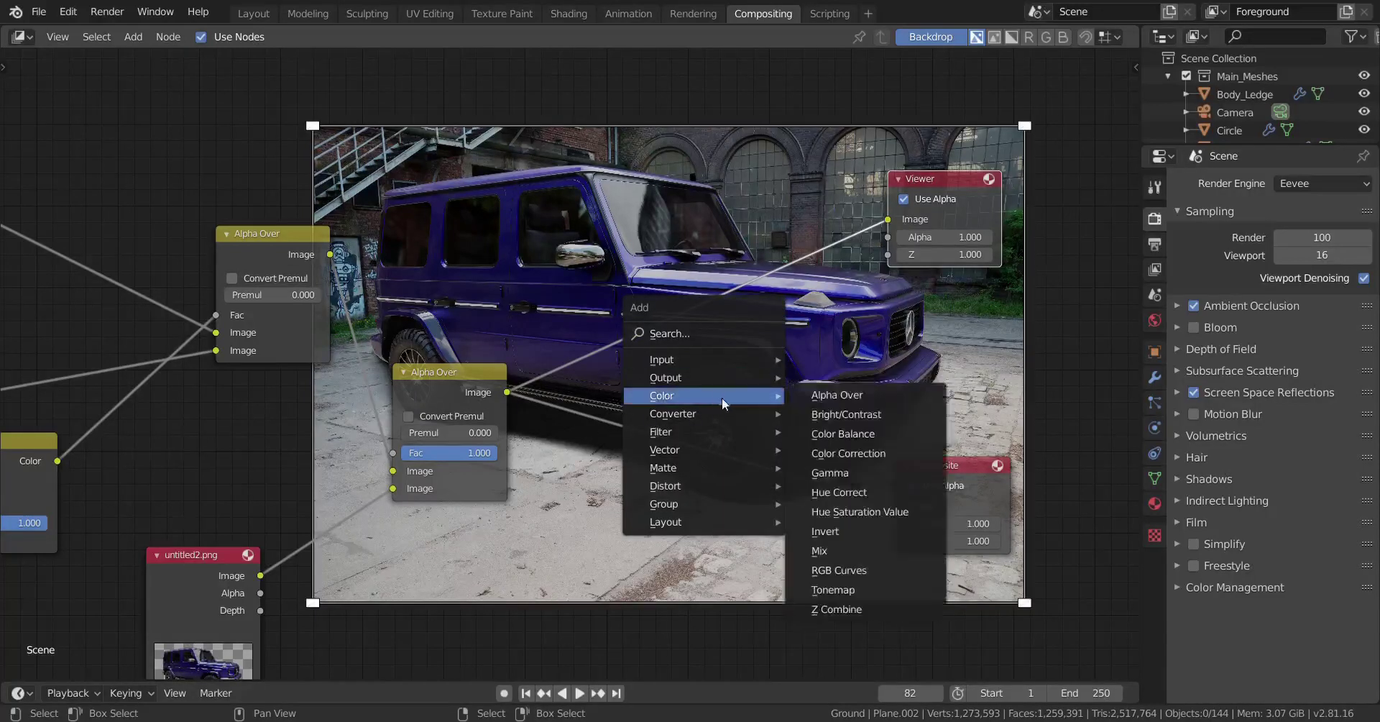
click(865, 442)
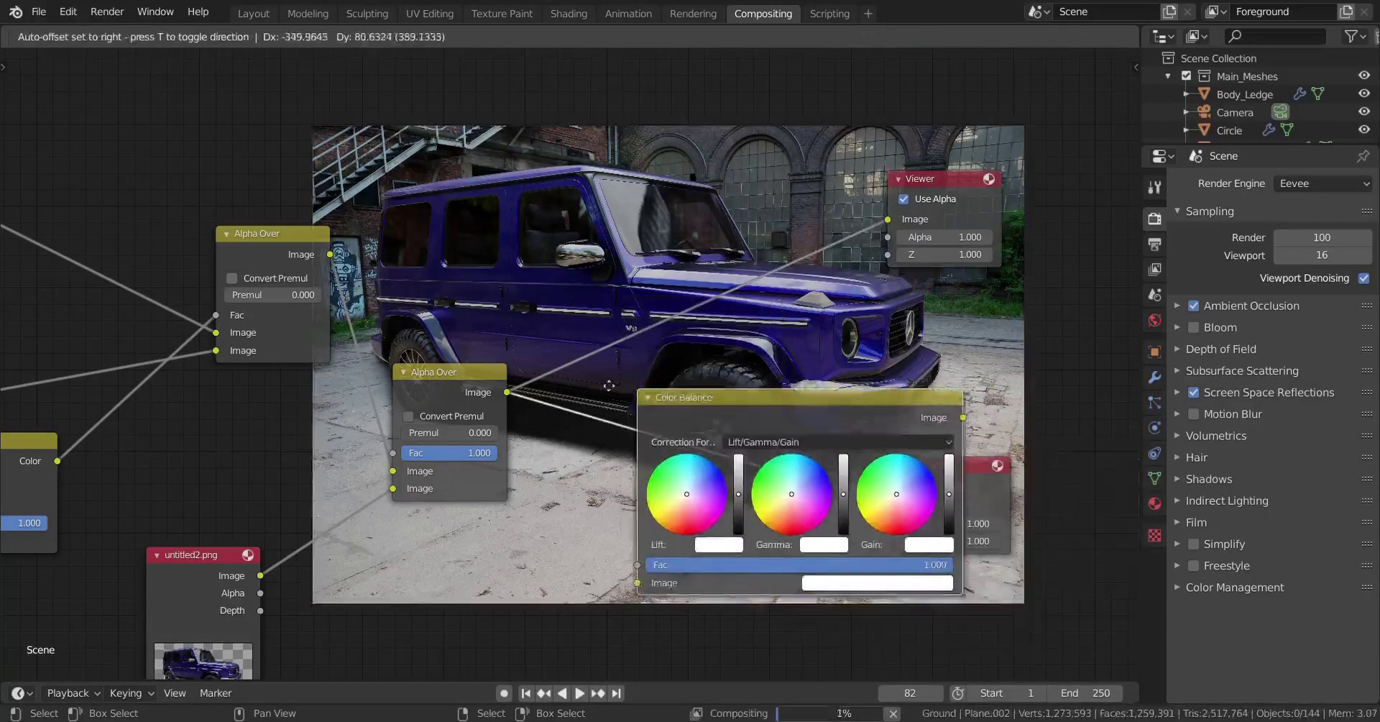
right_click(693, 369)
key(shift+a)
mouse_move(708, 371)
click(868, 432)
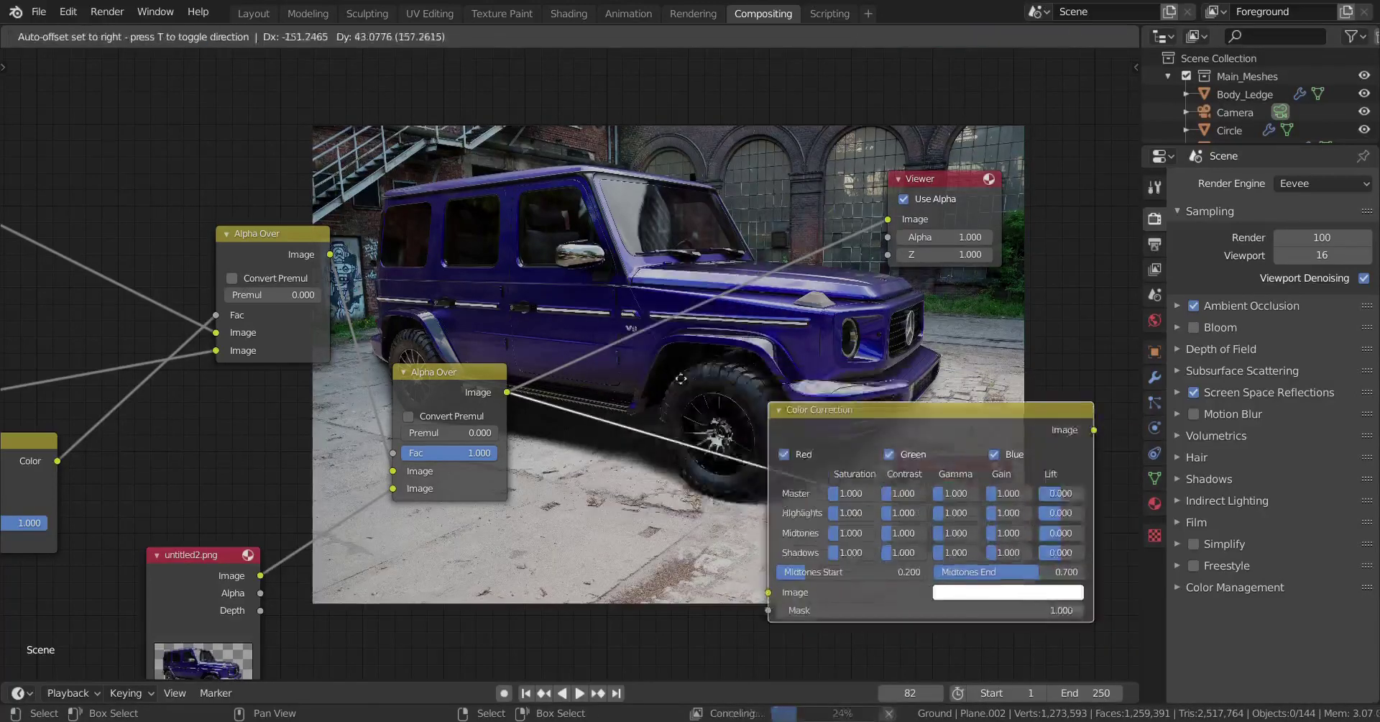
click(583, 267)
middle_drag(582, 267, 533, 349)
Step: Set the Color Correction master saturation to 1.2
scroll(934, 586, up, 3)
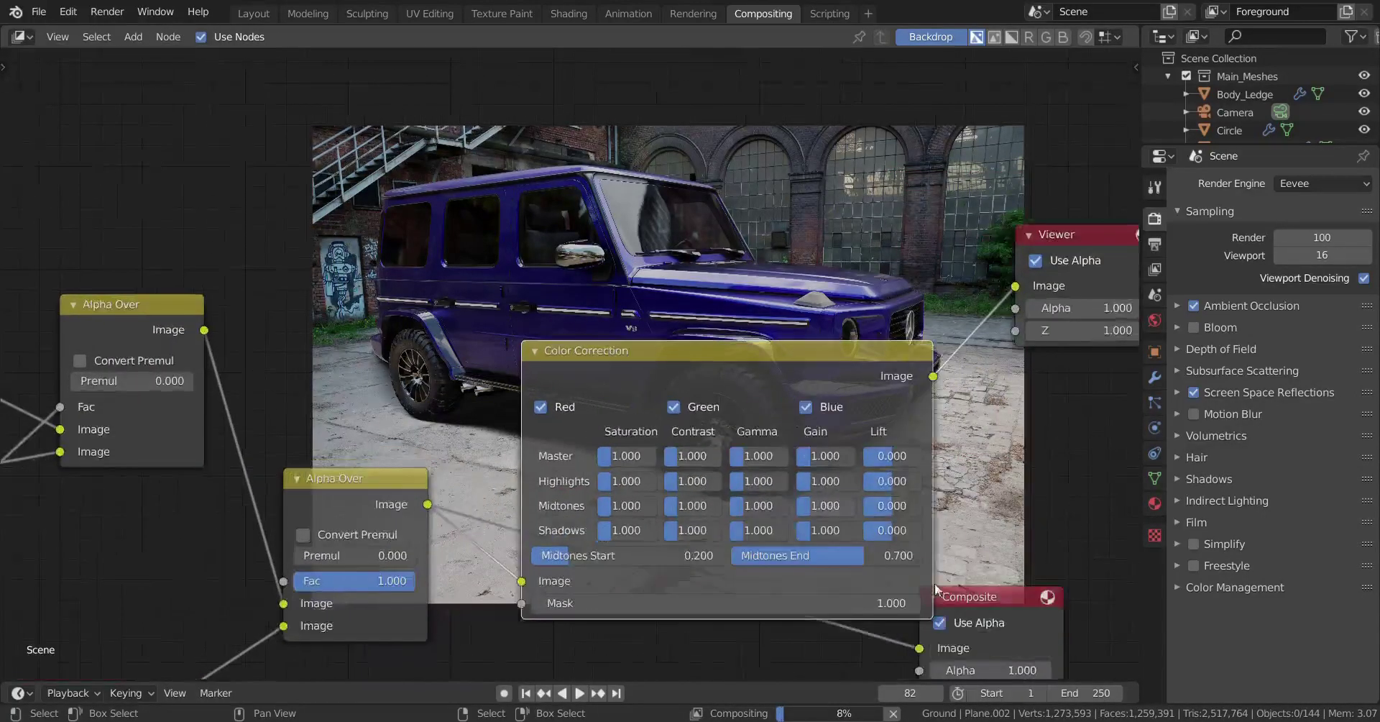
scroll(868, 498, down, 5)
drag(24, 546, 108, 507)
scroll(431, 501, up, 5)
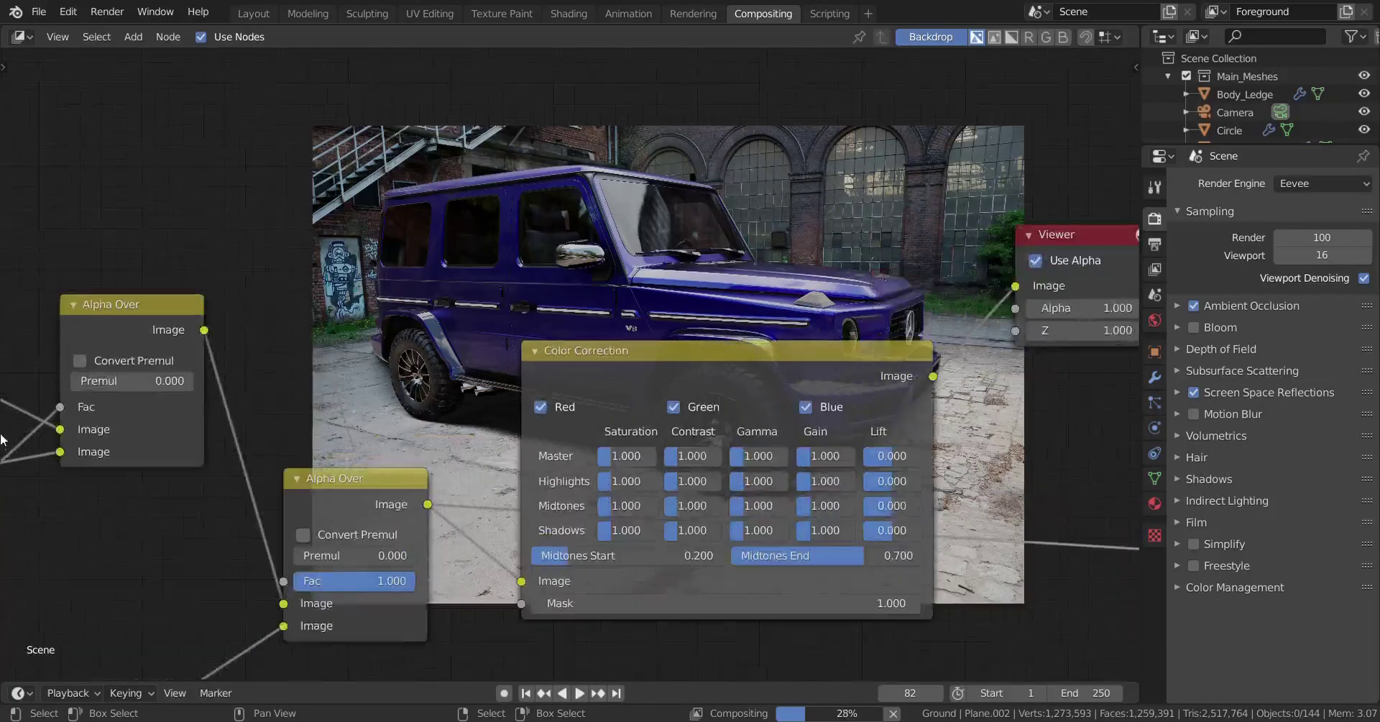
middle_drag(438, 502, 410, 538)
scroll(517, 474, up, 4)
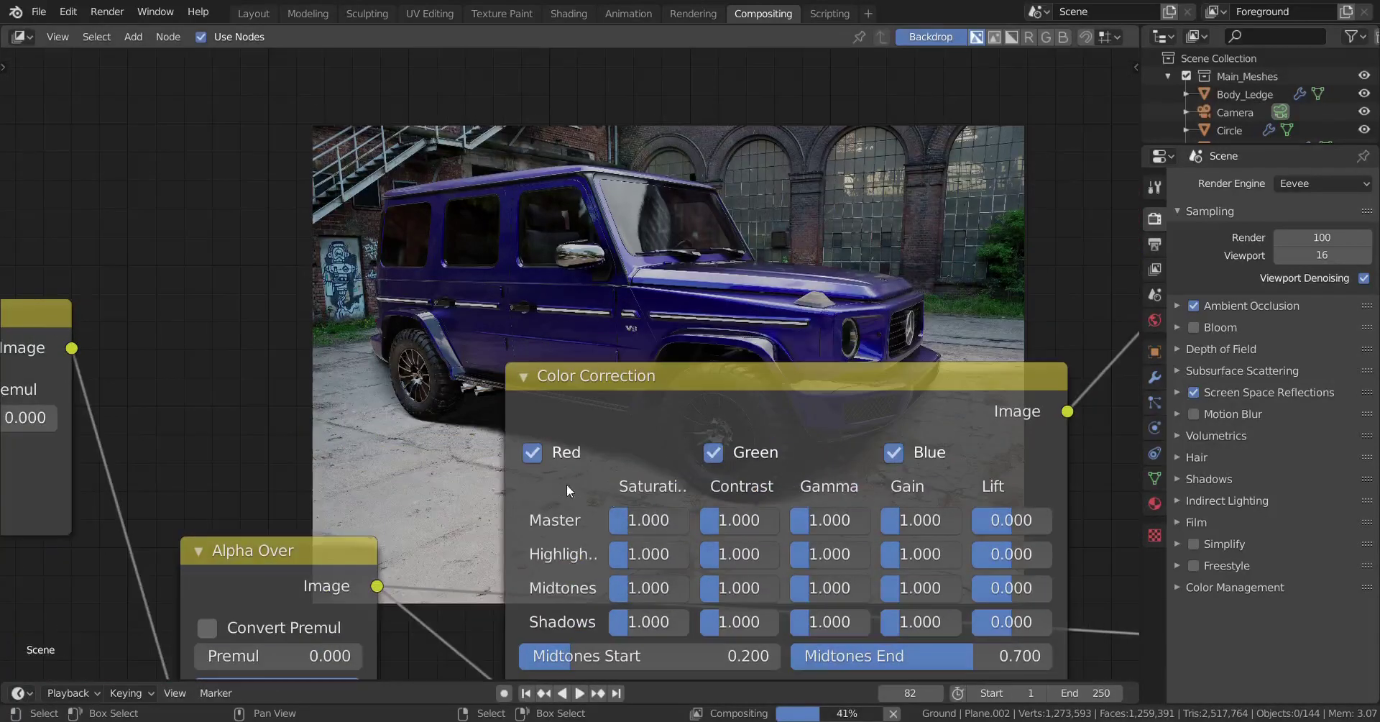
click(633, 520)
text(1.2)
key(Return)
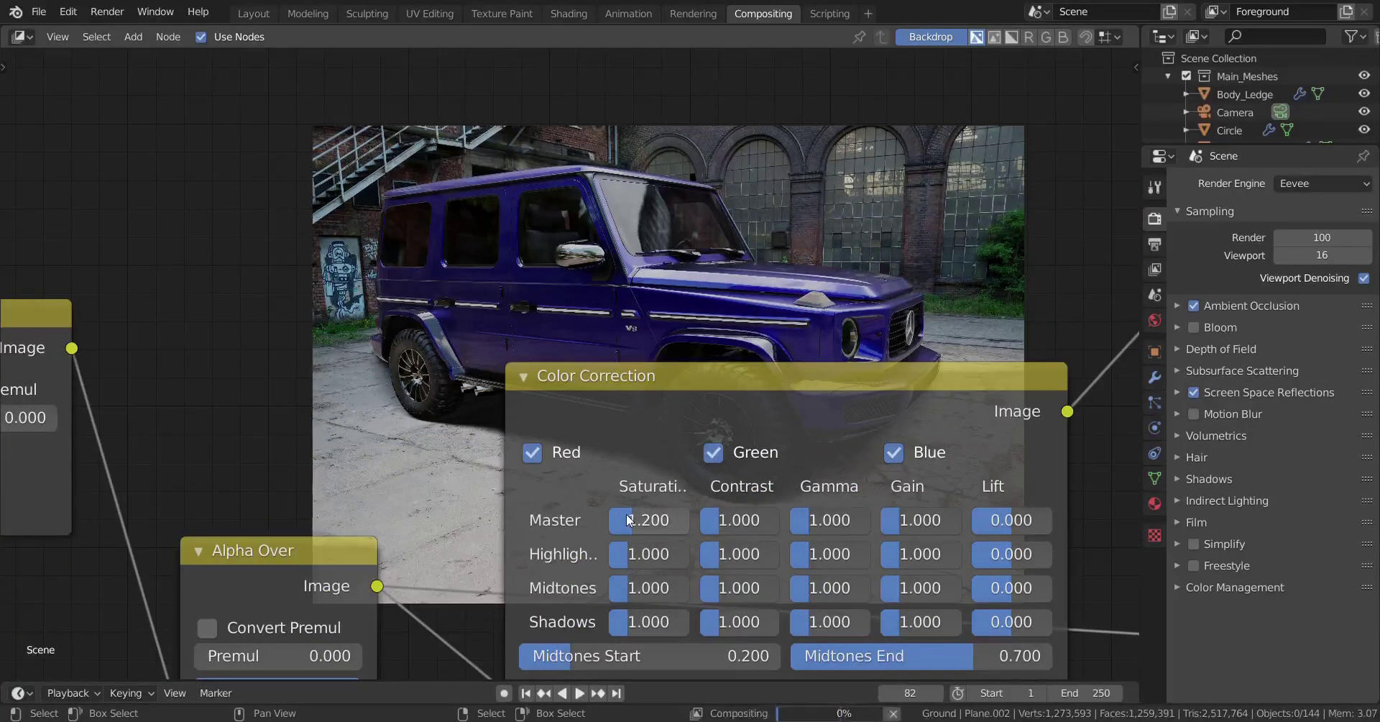
Step: Move the nodes off the car preview and shift Color Correction to the right
middle_drag(758, 416, 759, 523)
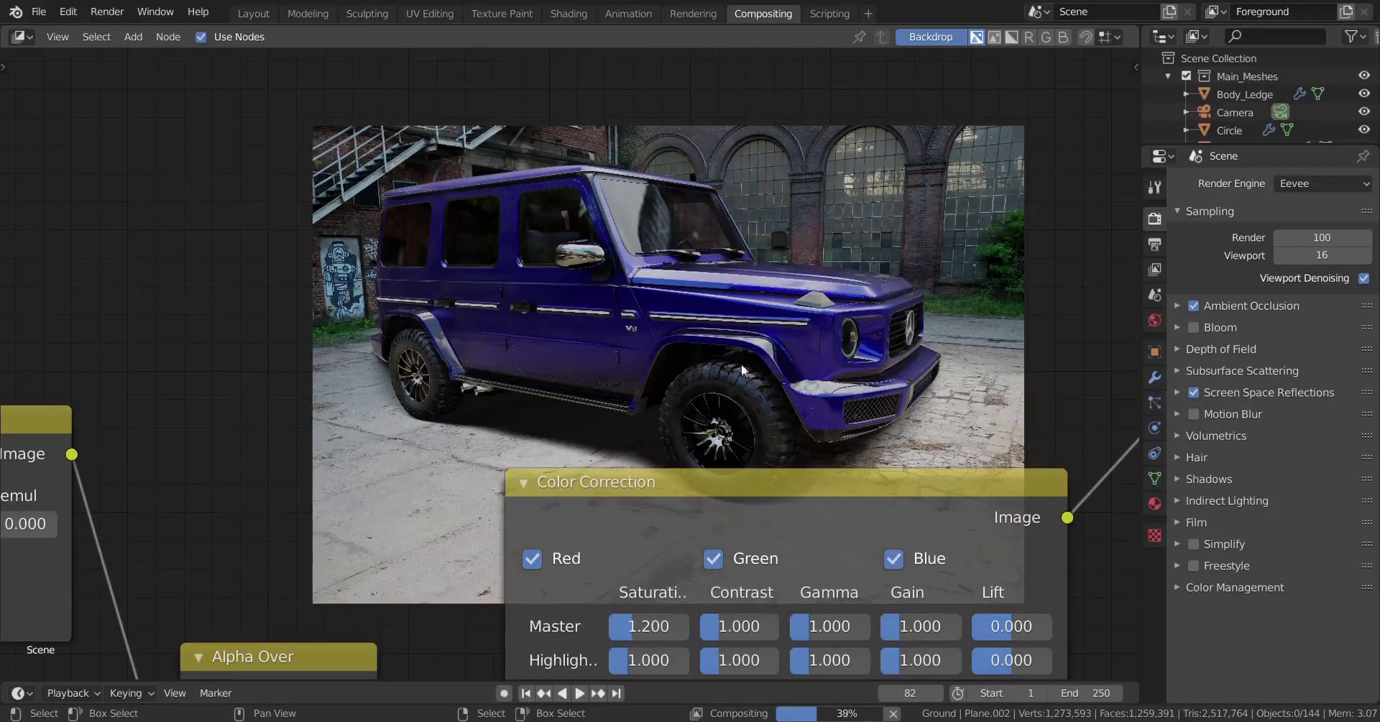
scroll(749, 519, down, 4)
middle_drag(749, 519, 717, 302)
scroll(716, 302, up, 3)
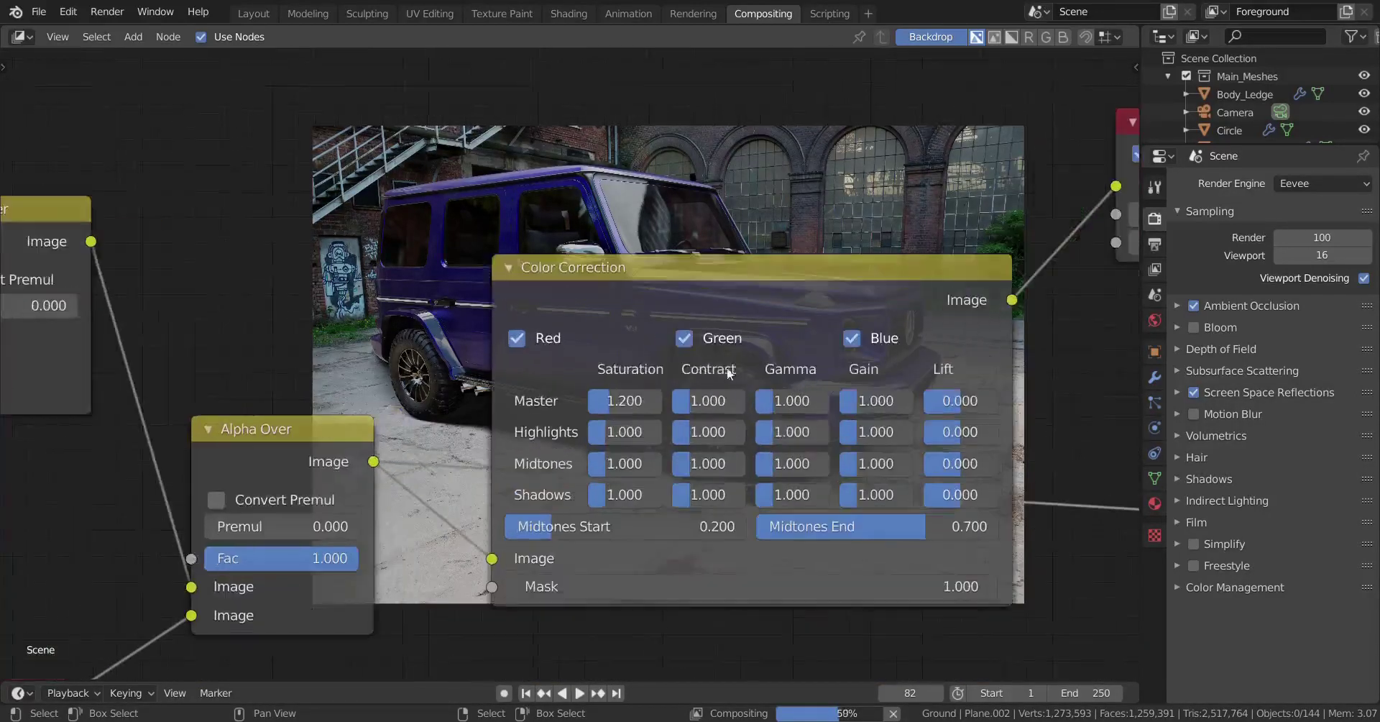
middle_drag(674, 429, 617, 373)
scroll(618, 305, down, 5)
middle_drag(616, 314, 619, 311)
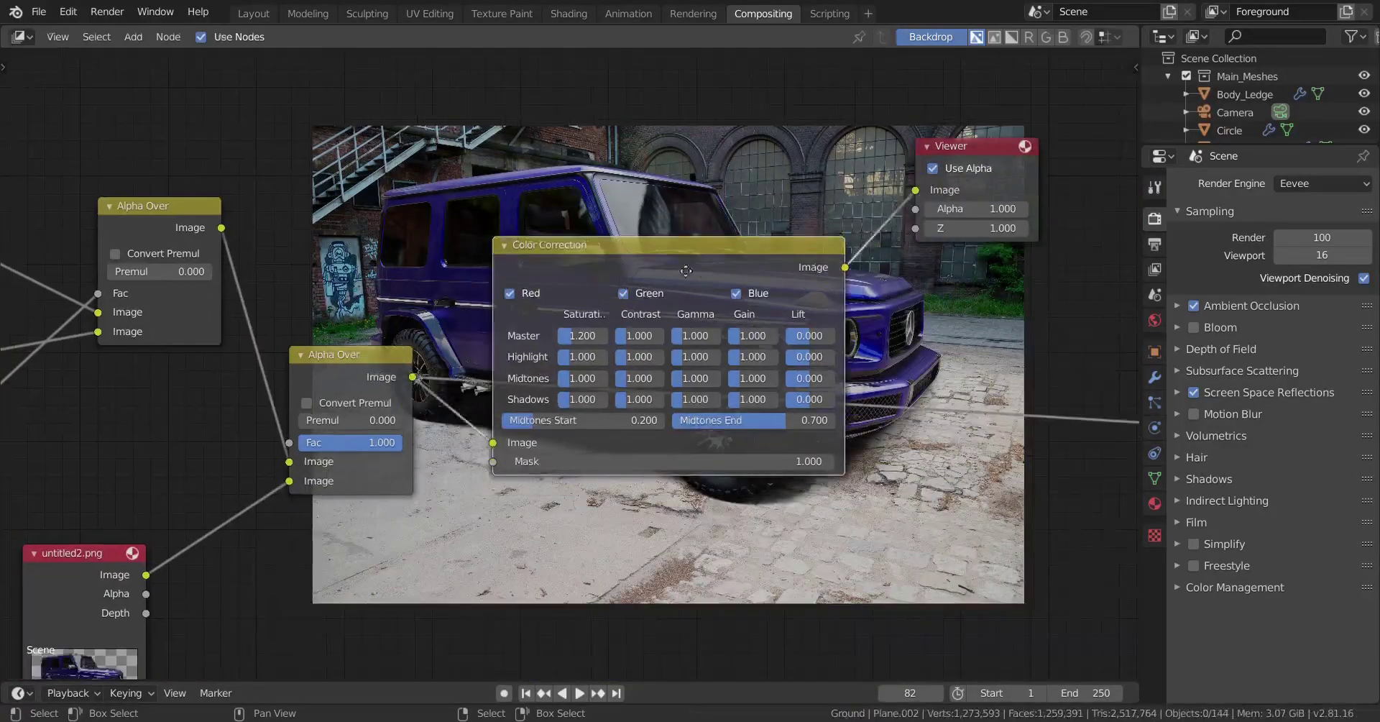
drag(549, 337, 669, 339)
Step: Add a Bright/Contrast node before Color Correction with brightness and contrast 0.5
key(shift+a)
mouse_move(633, 365)
click(761, 392)
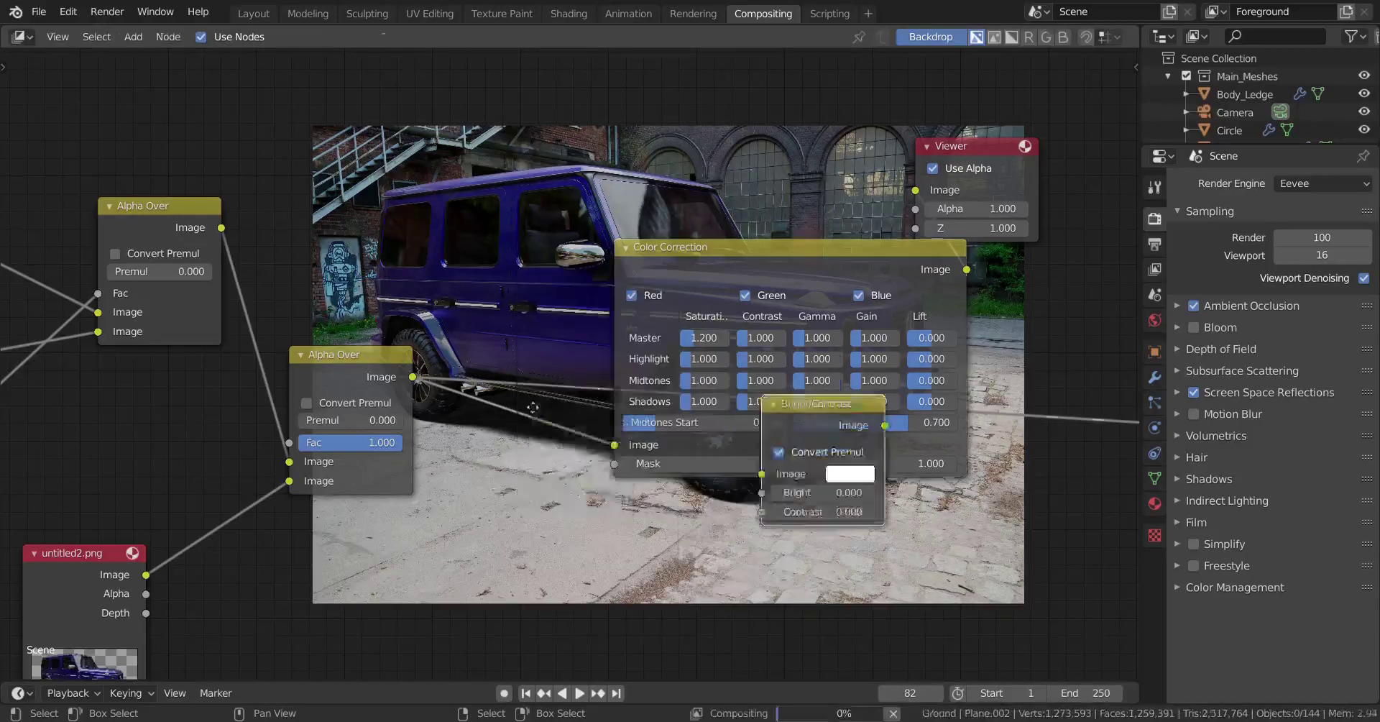
click(533, 464)
click(540, 496)
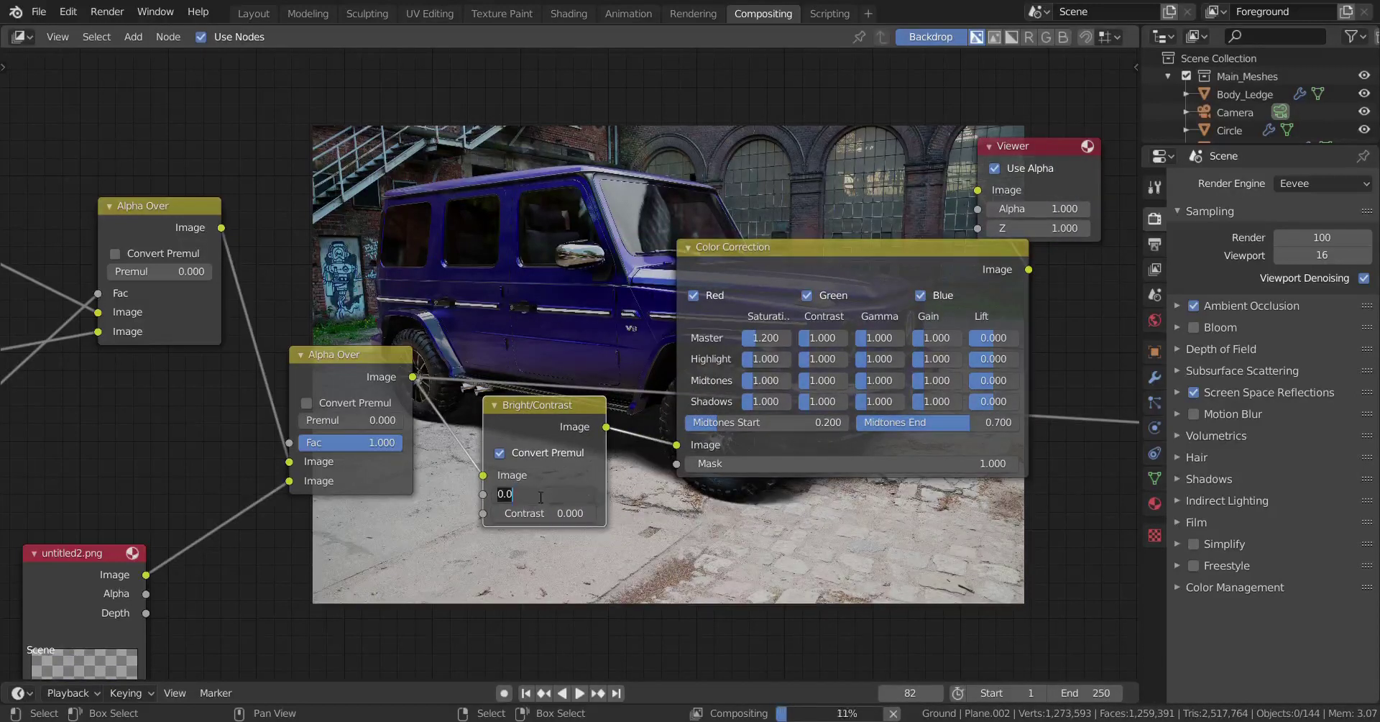
text(.5)
key(Tab)
text(.0.5)
key(Return)
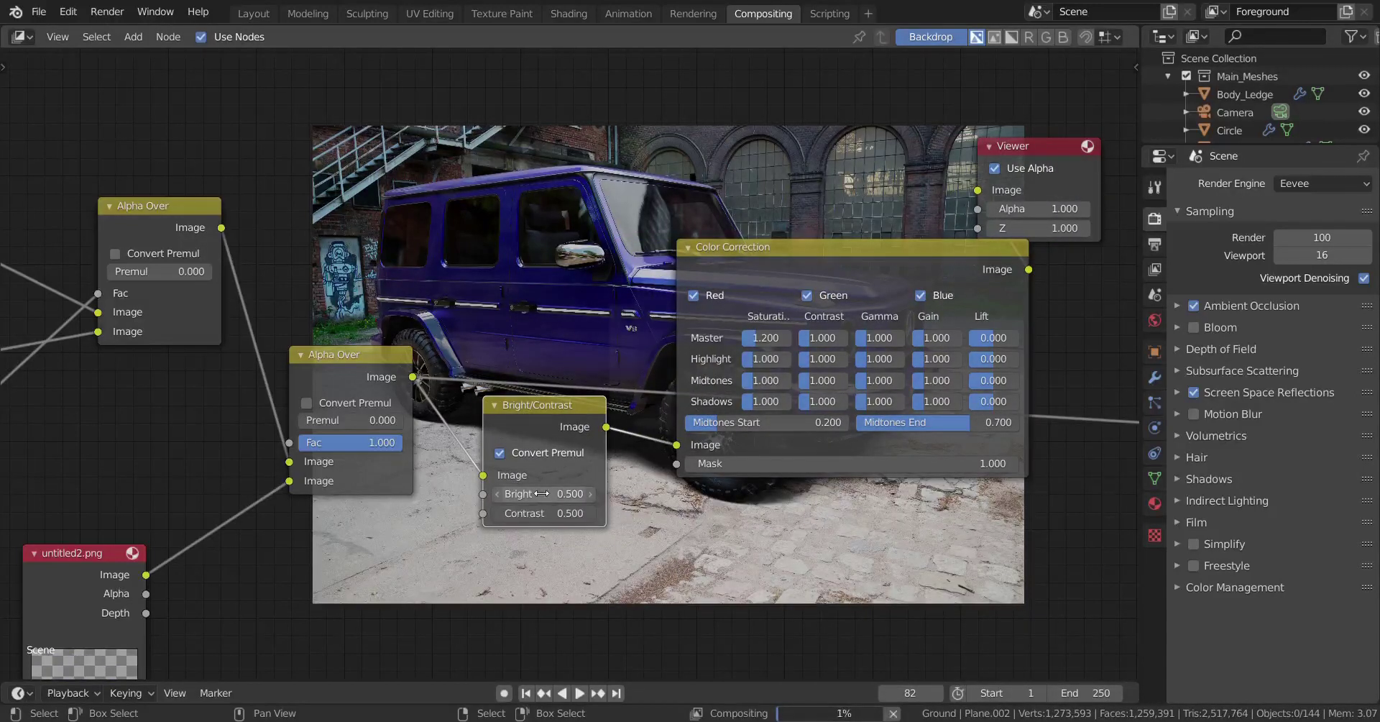
Step: Move the Viewer node further right to make room after Color Correction
middle_drag(683, 368, 406, 379)
drag(766, 158, 1156, 208)
middle_drag(658, 272, 467, 358)
key(shift+a)
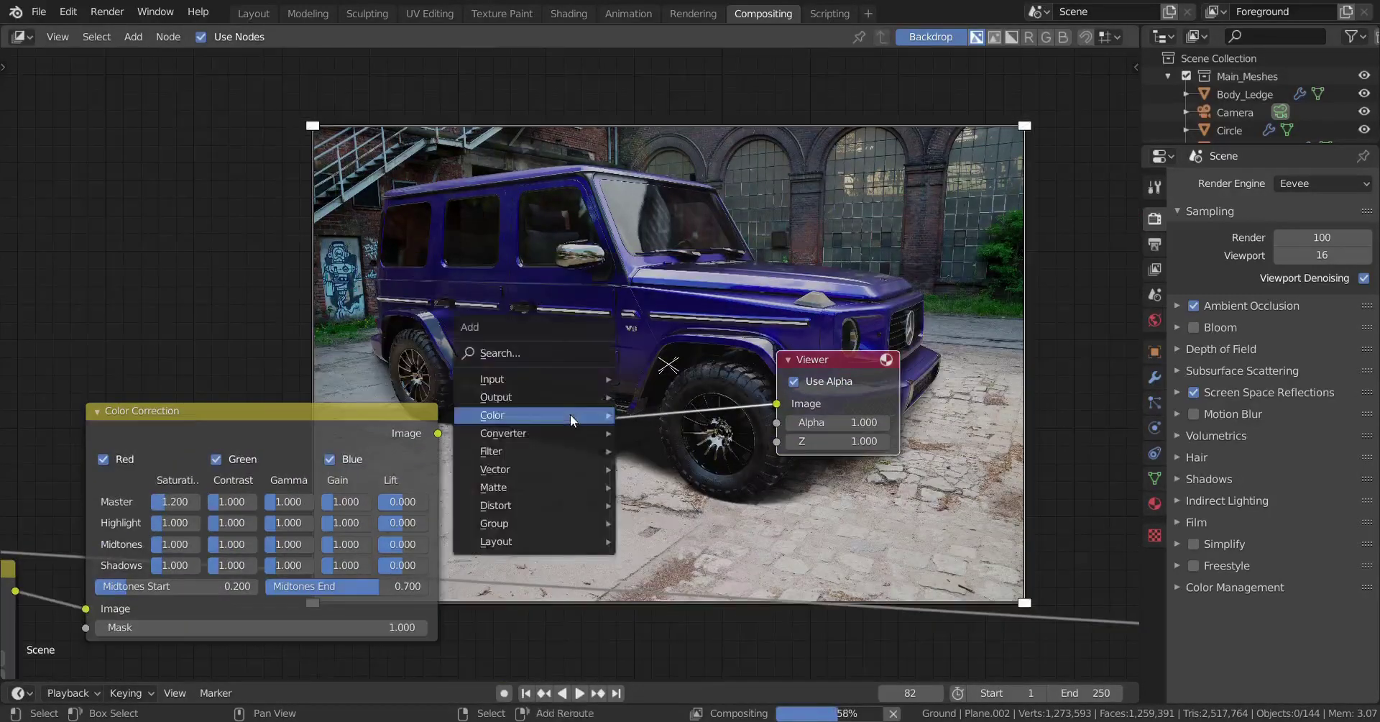
Step: Insert a Color Balance node between Color Correction and the Viewer
mouse_move(577, 409)
click(715, 456)
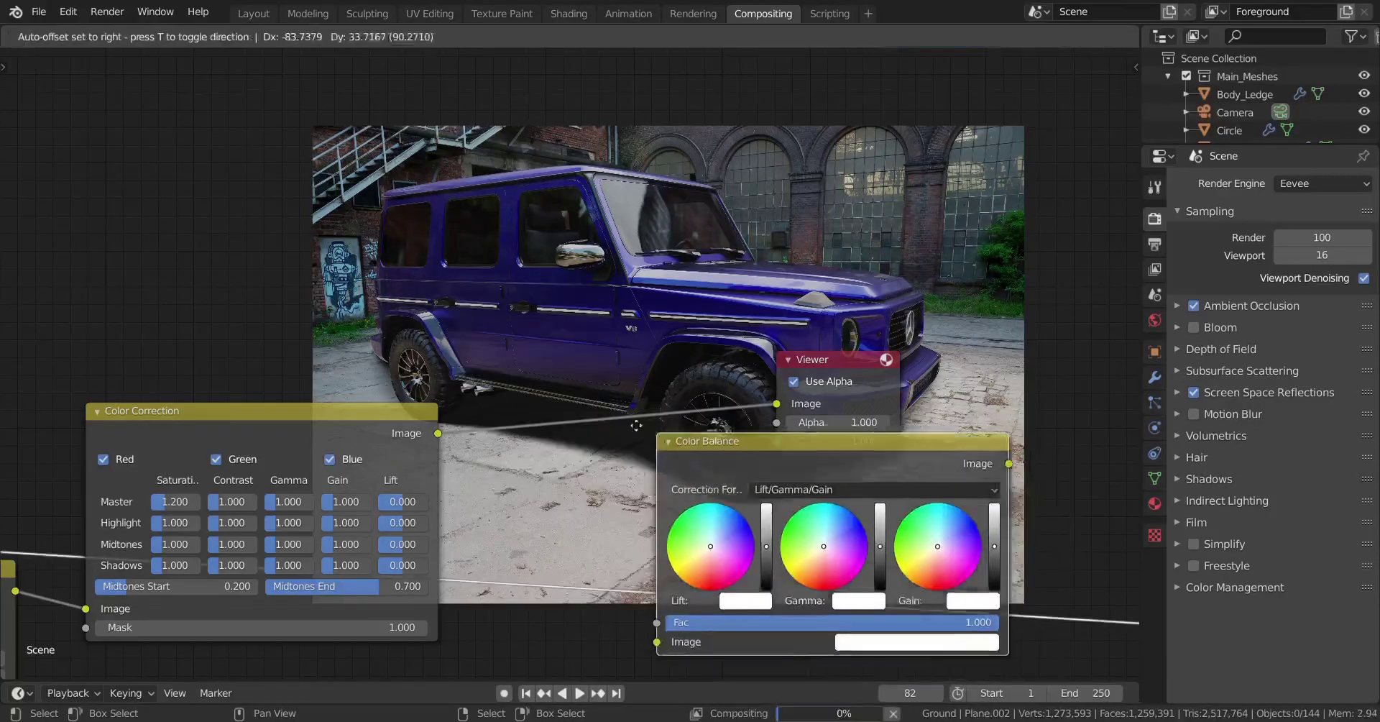
click(557, 374)
middle_drag(801, 399, 817, 384)
scroll(825, 403, up, 10)
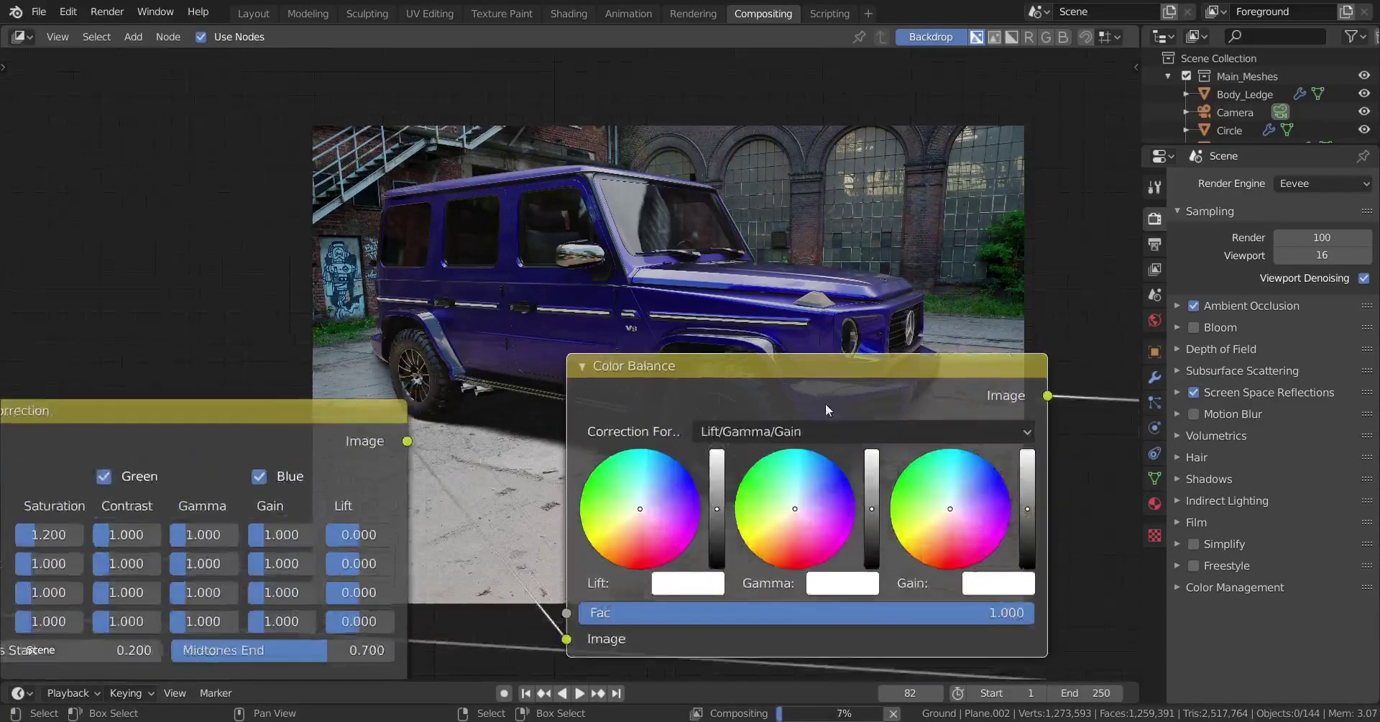
middle_drag(784, 473, 936, 381)
scroll(893, 426, up, 1)
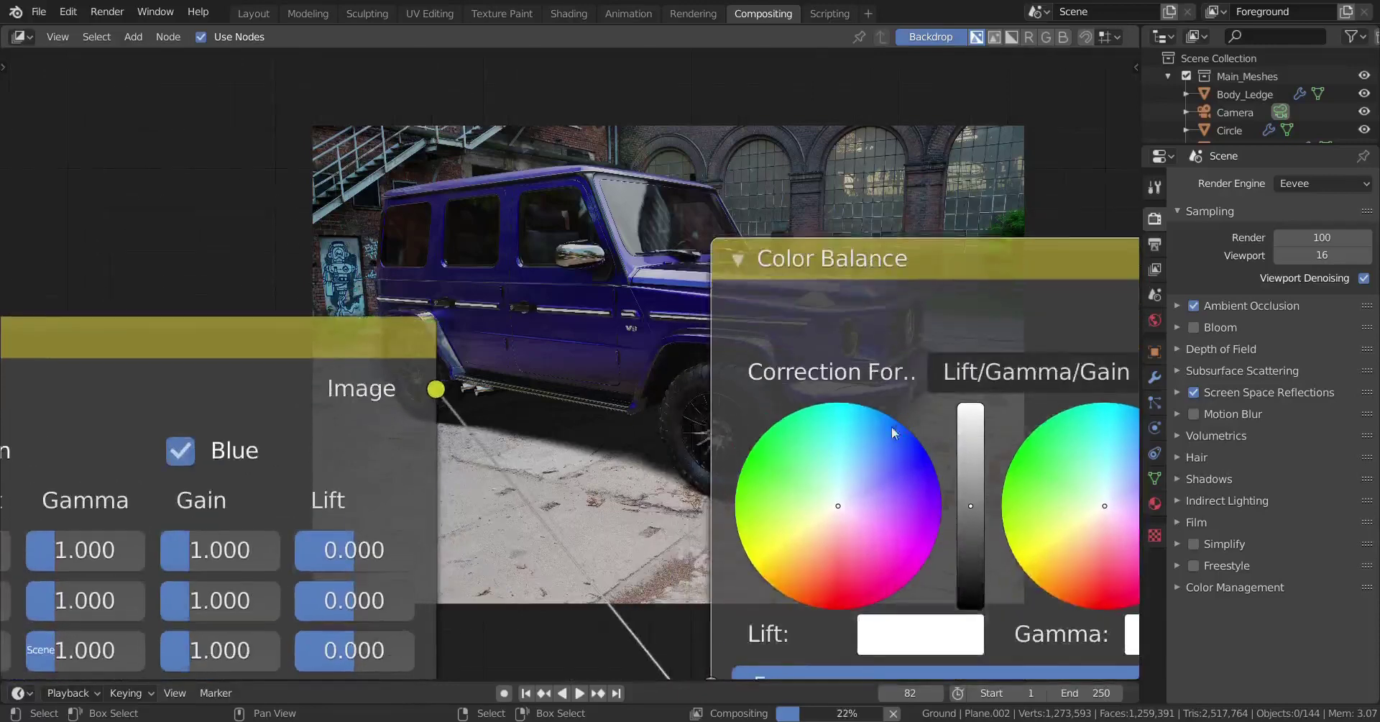
middle_drag(834, 432, 806, 436)
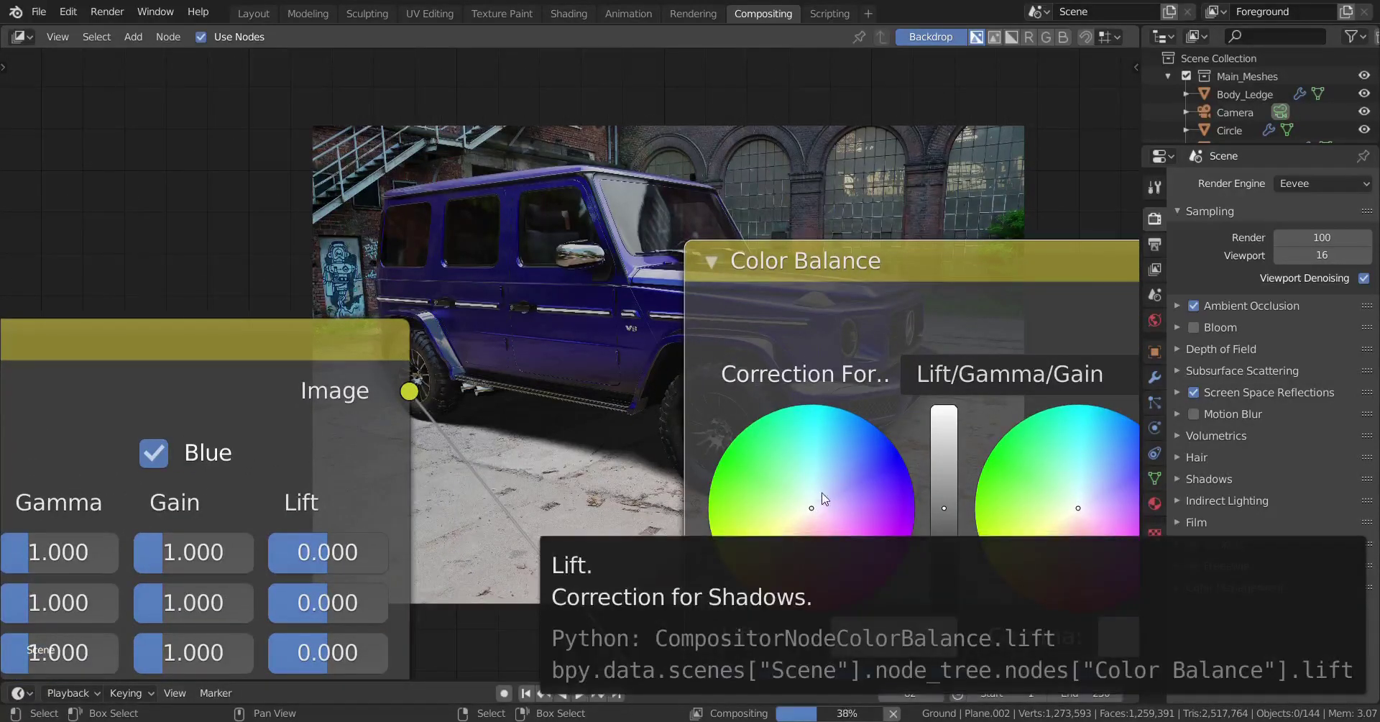
Step: Tint the Lift wheel toward pale blue and raise its brightness slightly
drag(813, 502, 828, 465)
middle_drag(828, 465, 836, 596)
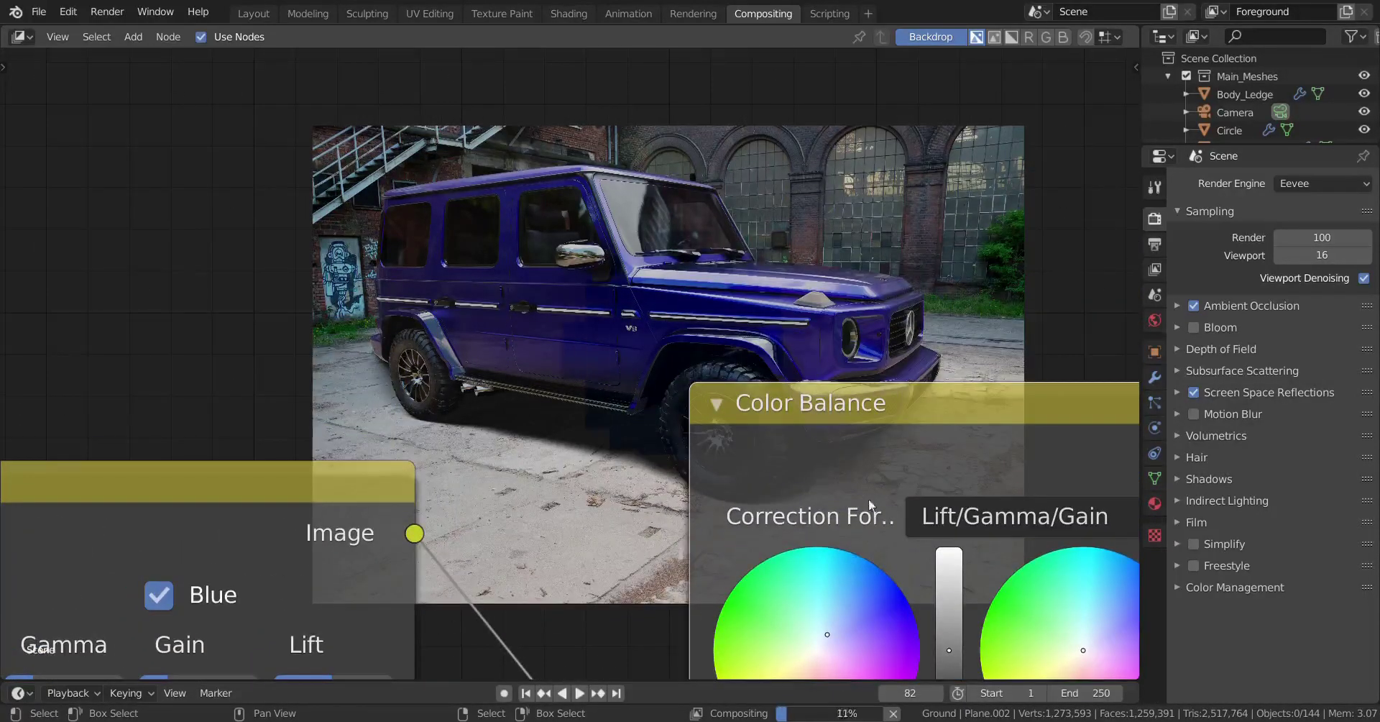
middle_drag(927, 559, 822, 481)
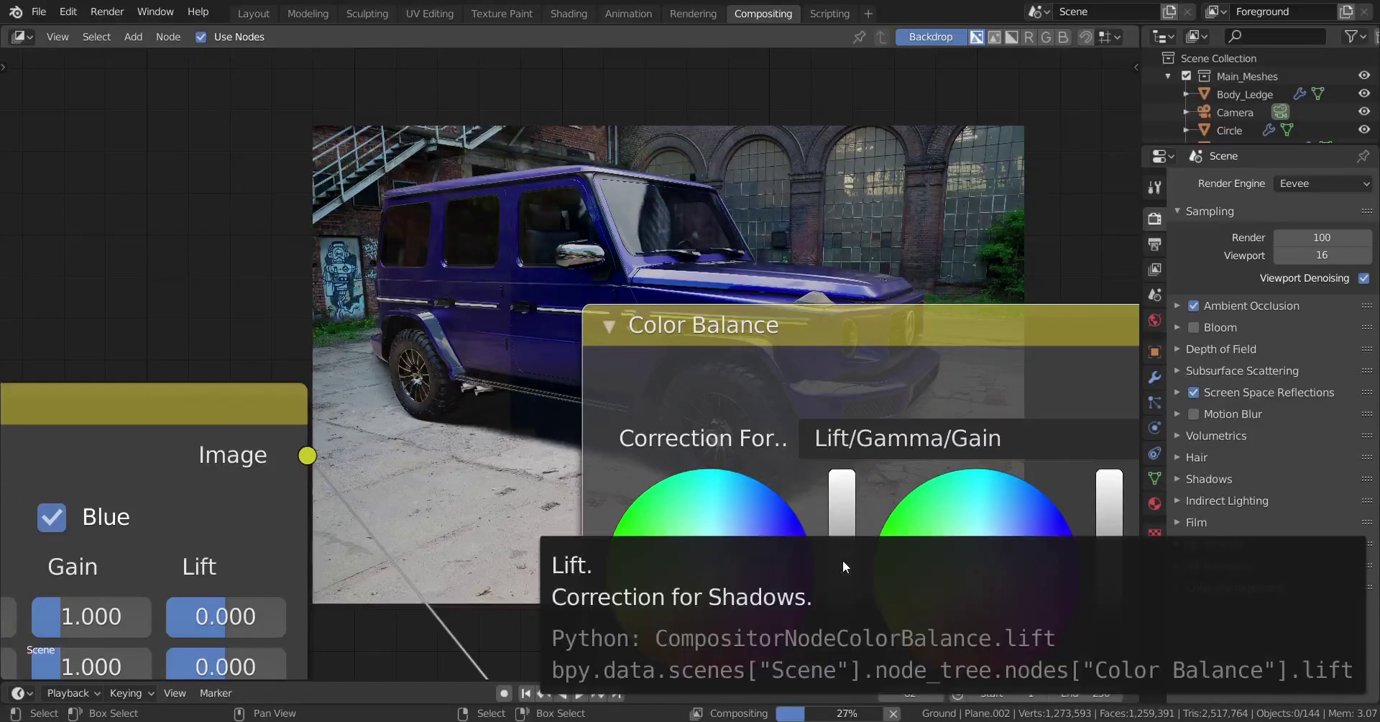
click(842, 560)
middle_drag(819, 374, 794, 596)
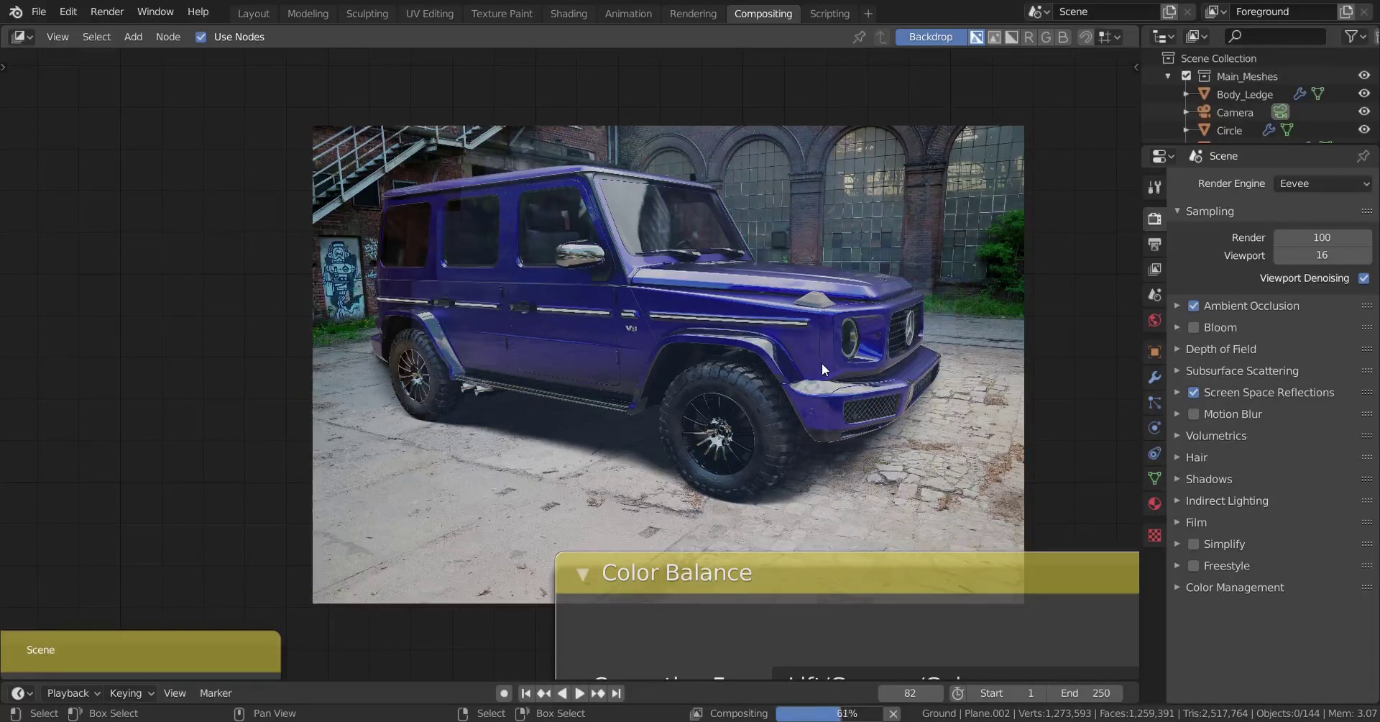
scroll(822, 363, down, 6)
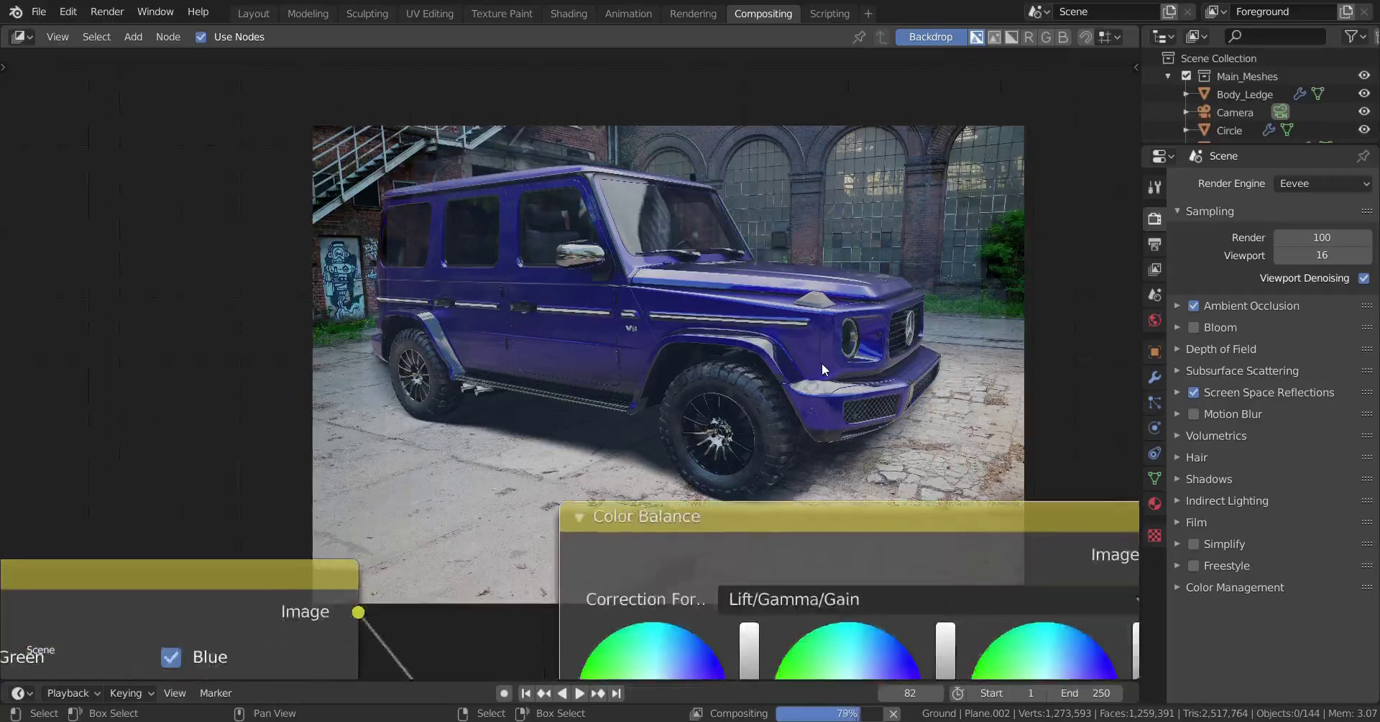
middle_drag(804, 369, 952, 402)
scroll(801, 394, down, 1)
scroll(801, 394, down, 6)
middle_drag(708, 439, 767, 392)
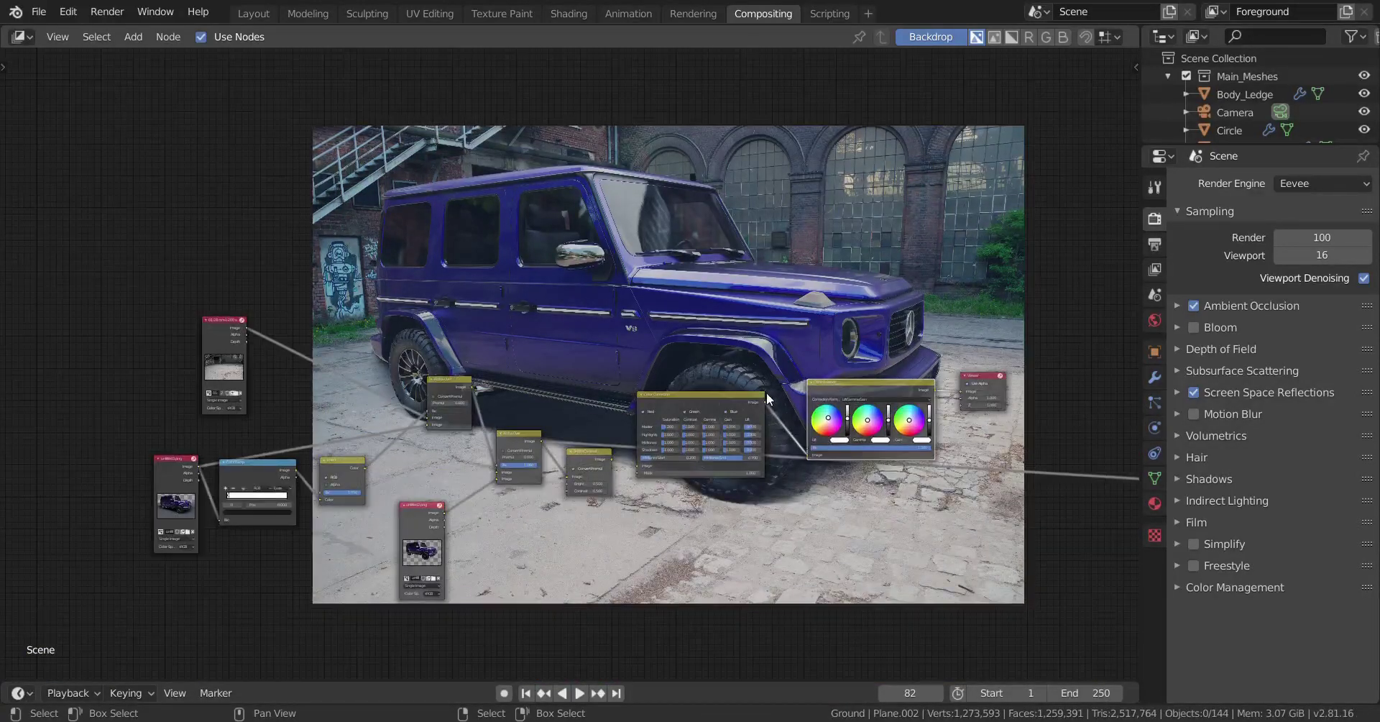
middle_drag(945, 363, 859, 333)
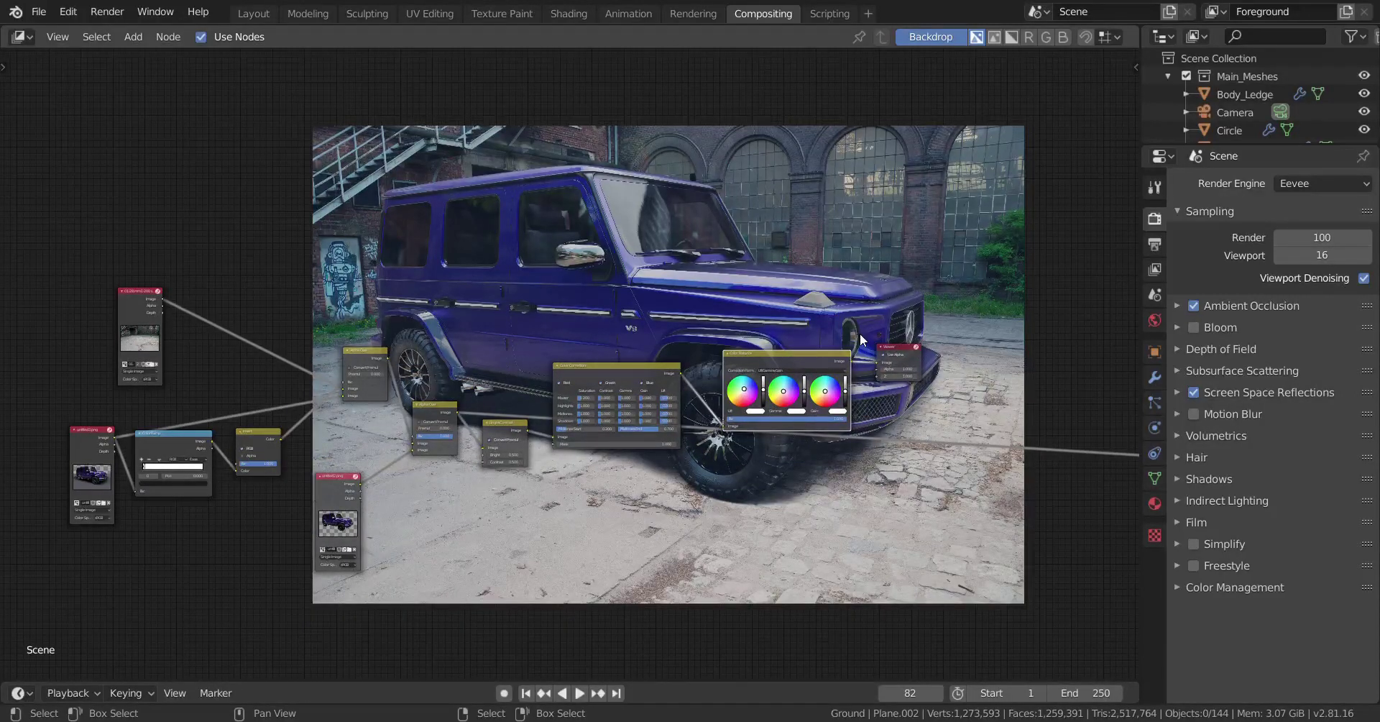
Step: Move the Color Balance and Viewer nodes up beside the colour-correction chain
shift+click(901, 349)
key(g)
drag(913, 311, 913, 300)
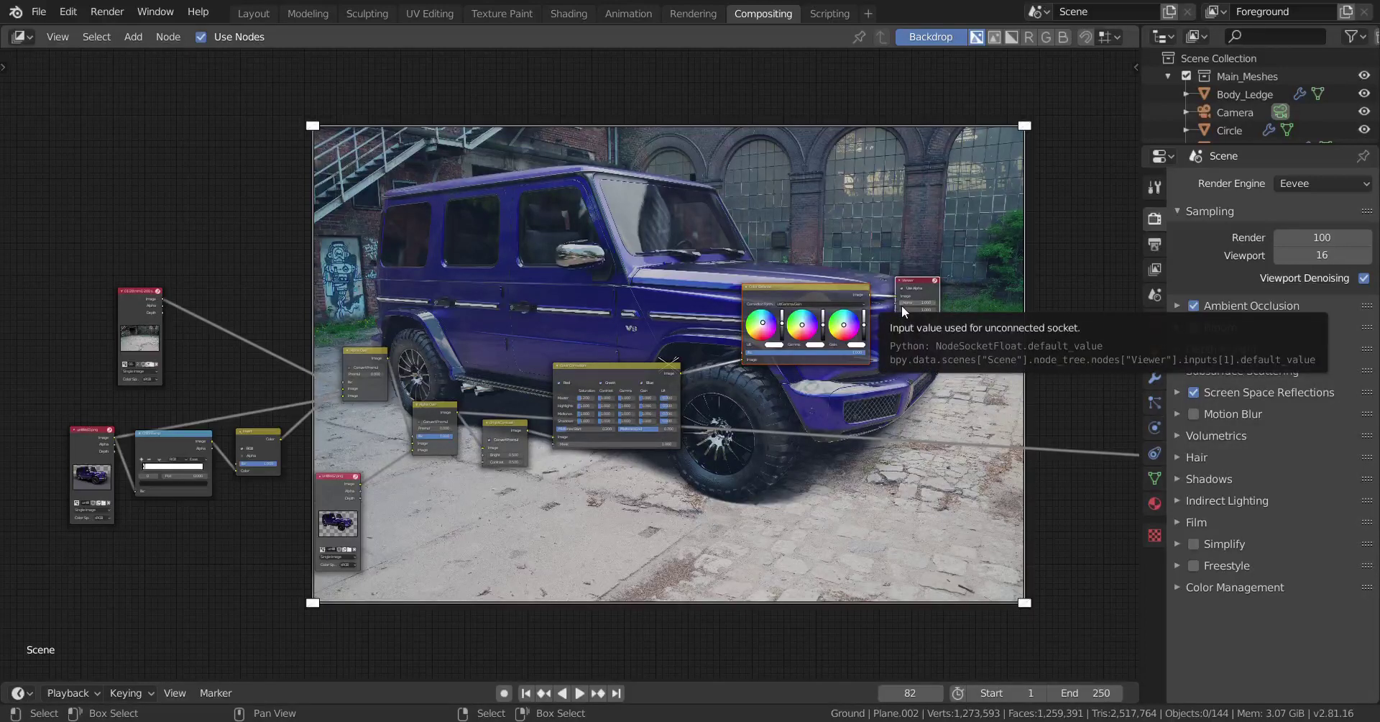
scroll(924, 403, down, 2)
scroll(979, 373, up, 2)
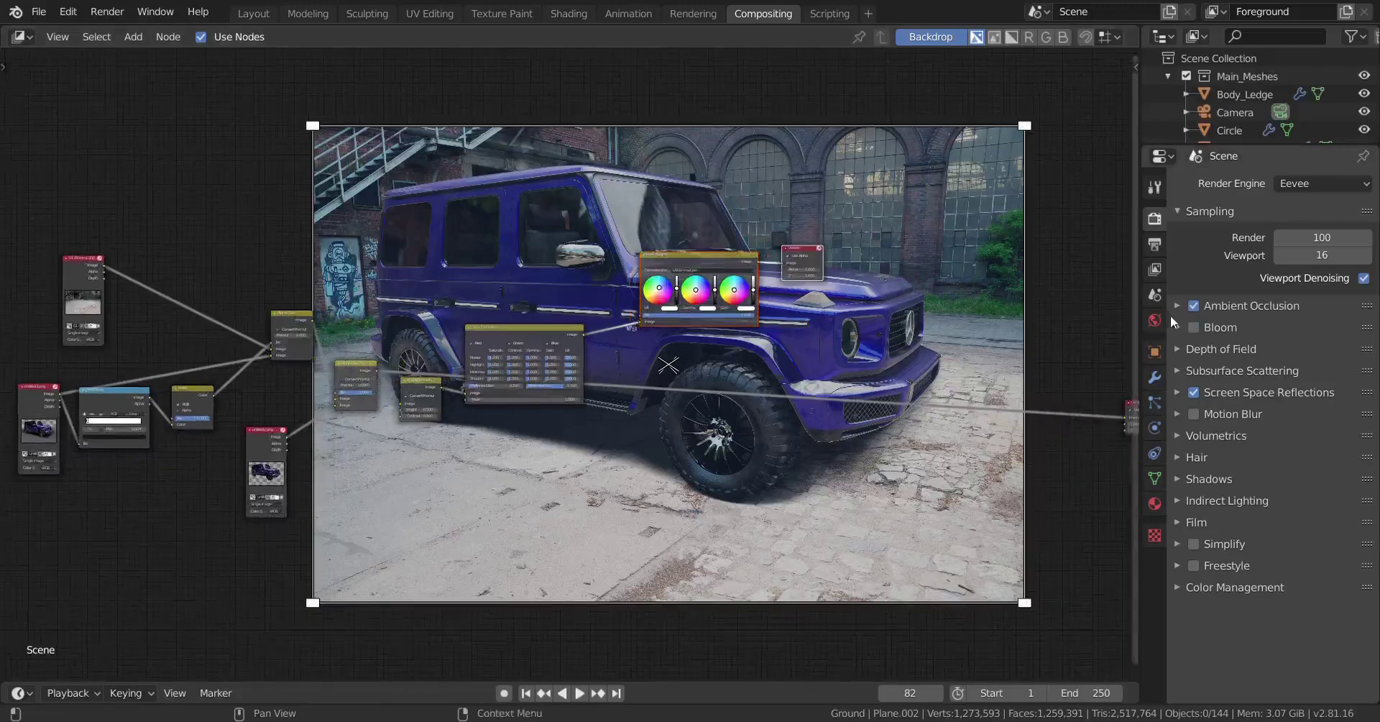
scroll(1006, 414, up, 1)
middle_drag(1020, 415, 763, 407)
scroll(763, 407, up, 2)
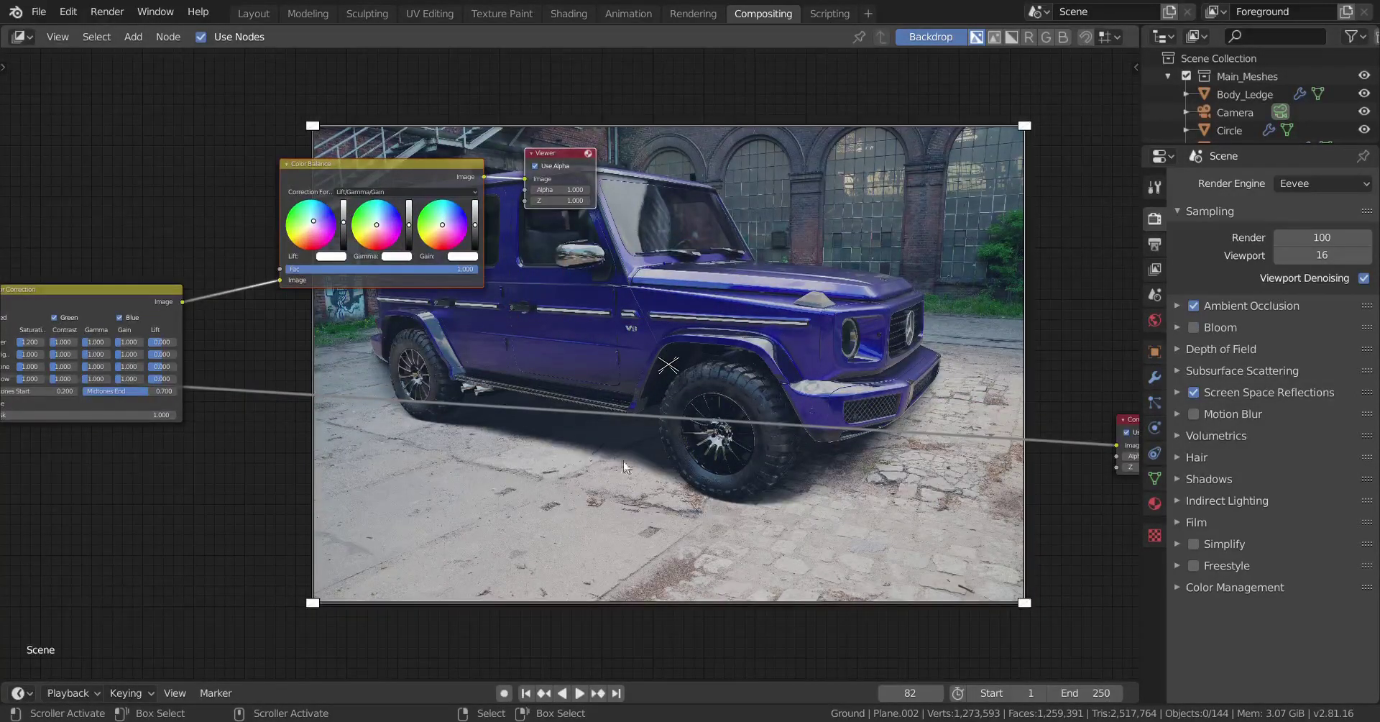
scroll(801, 457, down, 2)
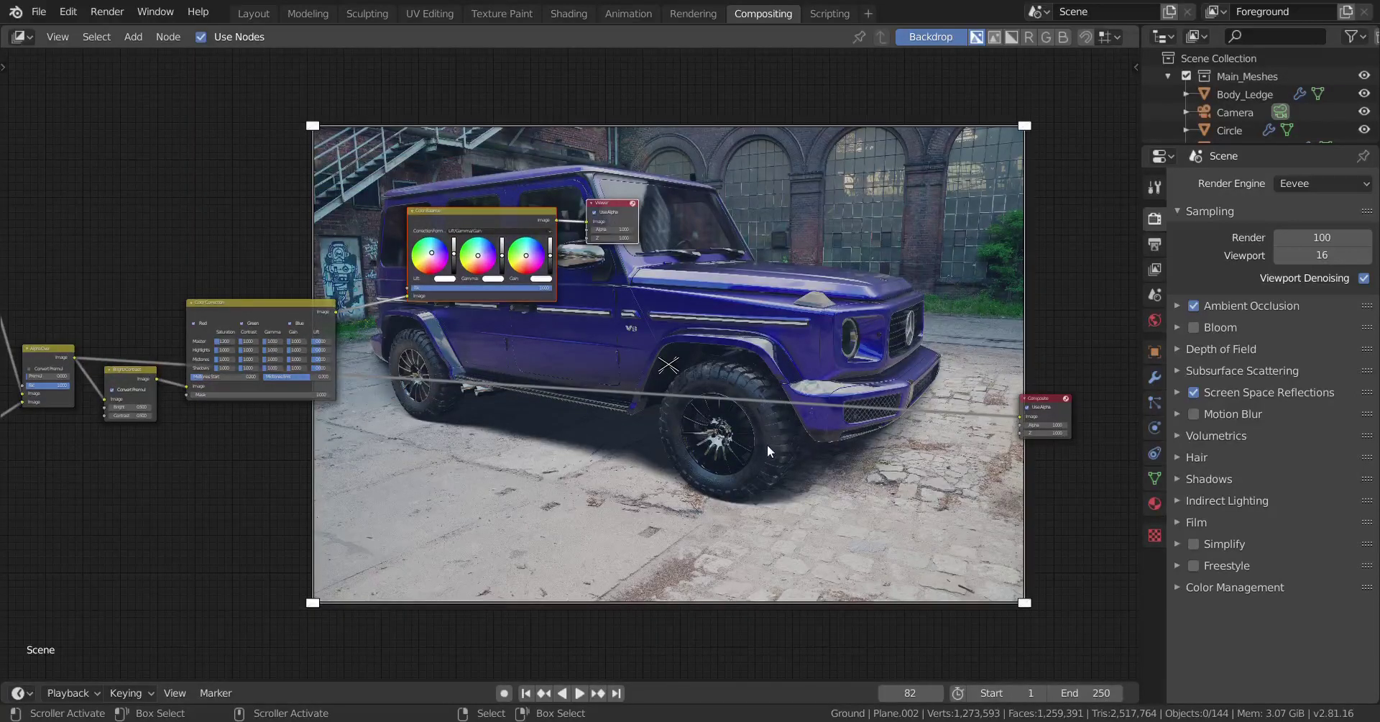
Step: Turn off Use Alpha on the Composite node and drop it onto the link
click(1045, 406)
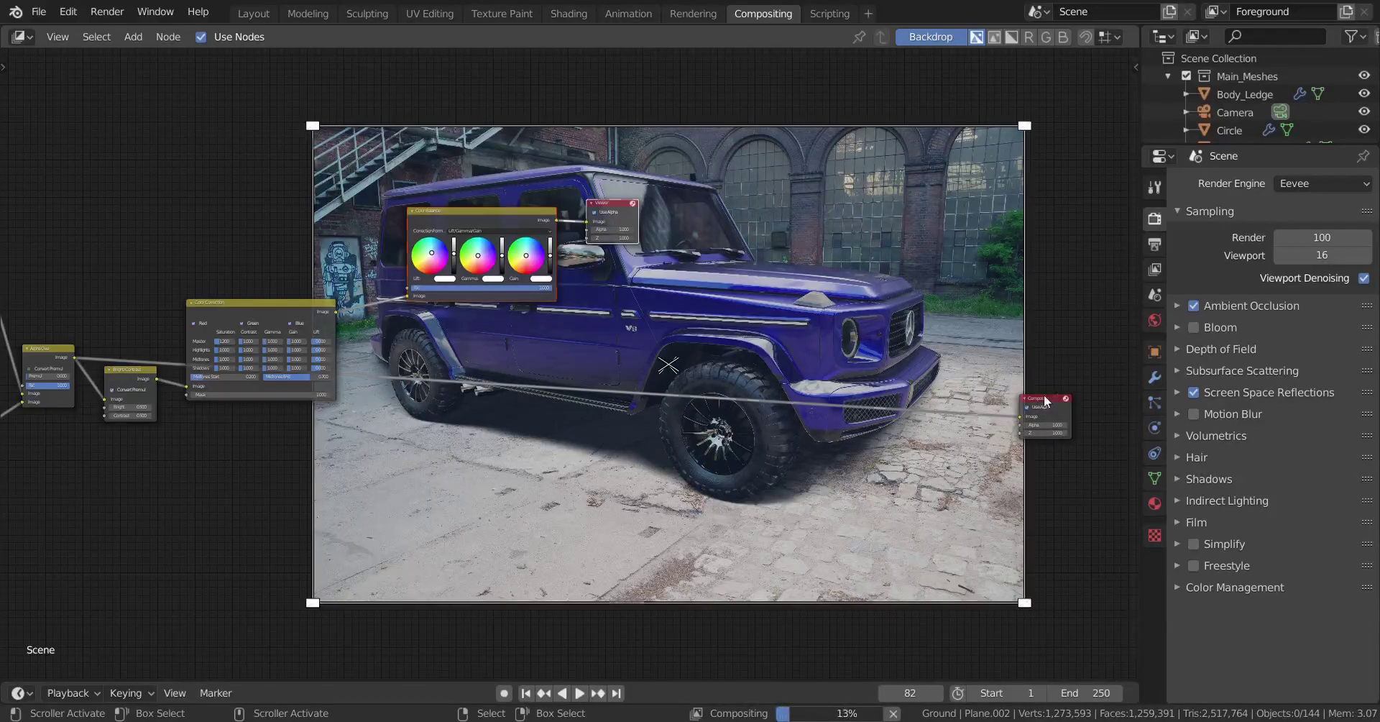
drag(1043, 394, 575, 381)
scroll(547, 387, down, 2)
scroll(668, 395, up, 3)
middle_drag(535, 392, 794, 426)
scroll(852, 430, down, 2)
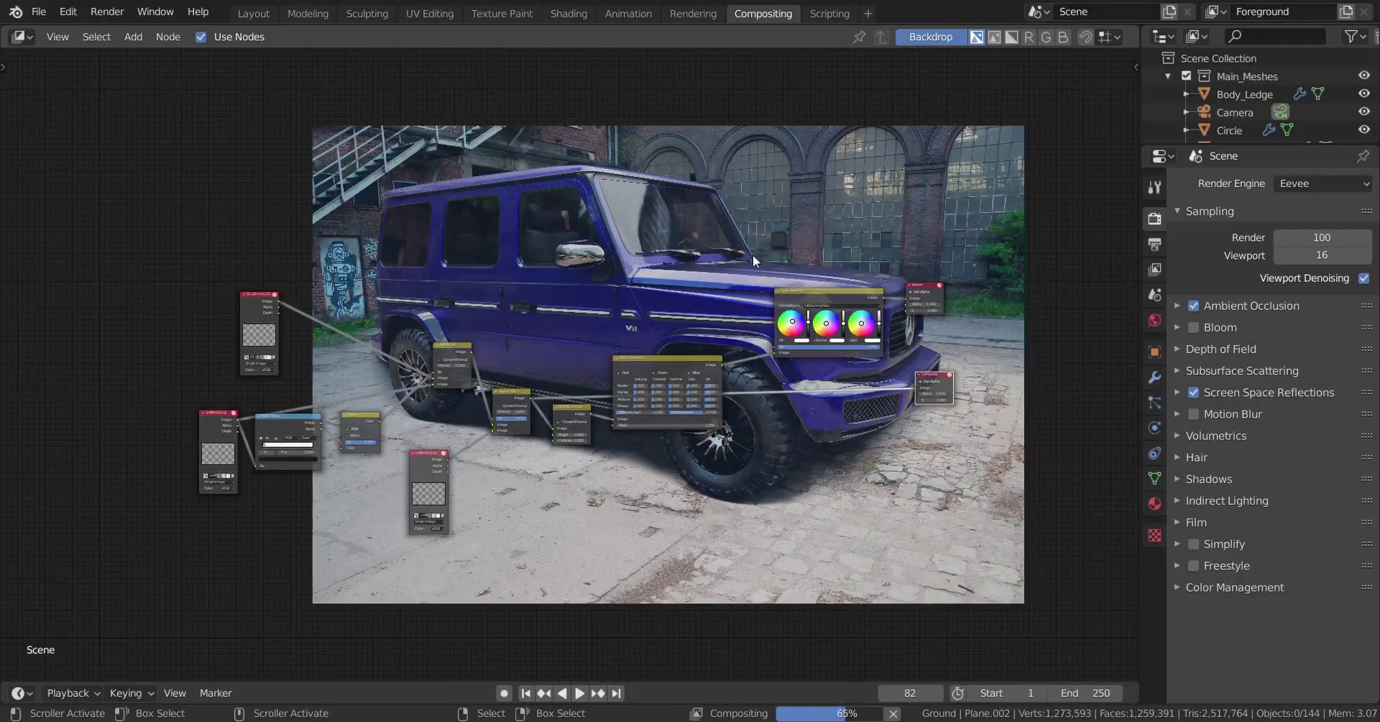